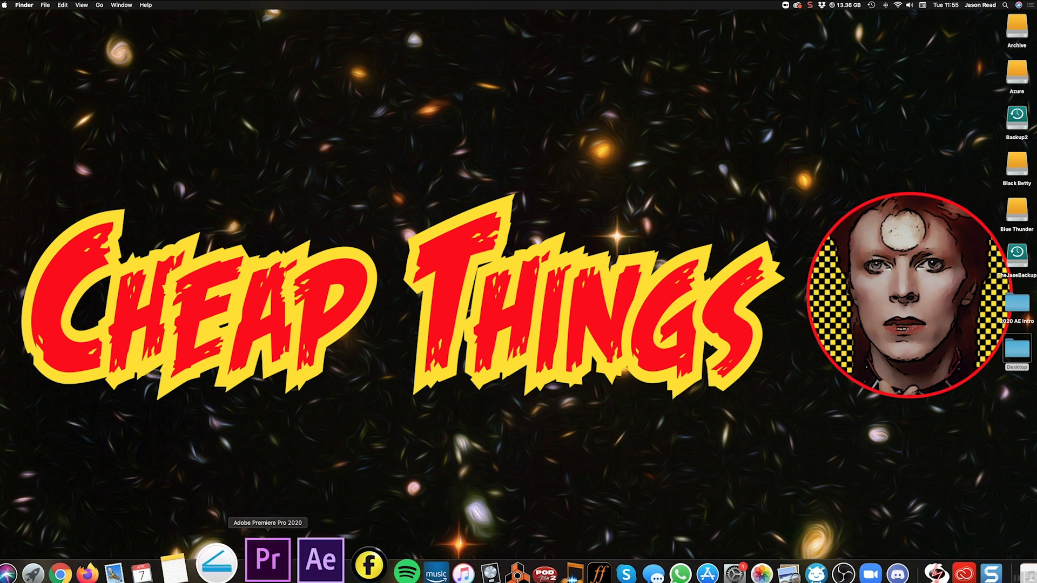
# - Launch Adobe Premiere Pro 2020 and start creating a new project
pyautogui.click(267, 560)
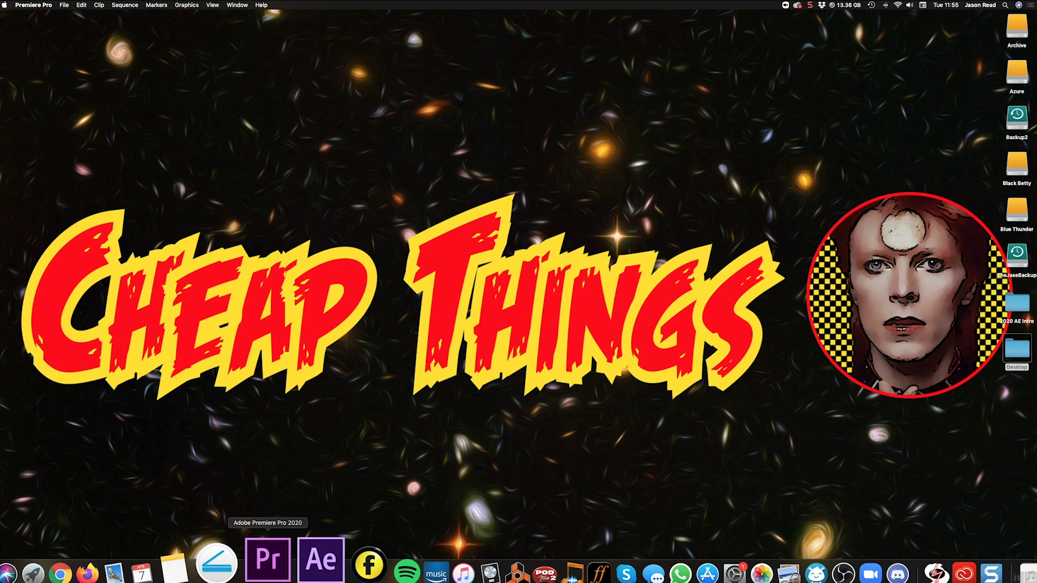
pyautogui.click(65, 5)
pyautogui.moveTo(65, 15)
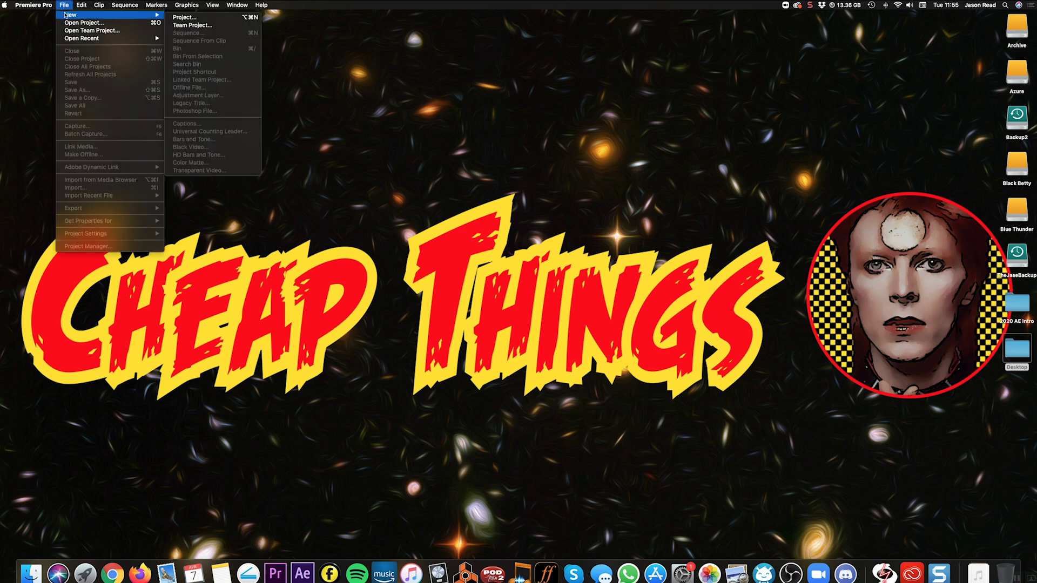
pyautogui.click(201, 17)
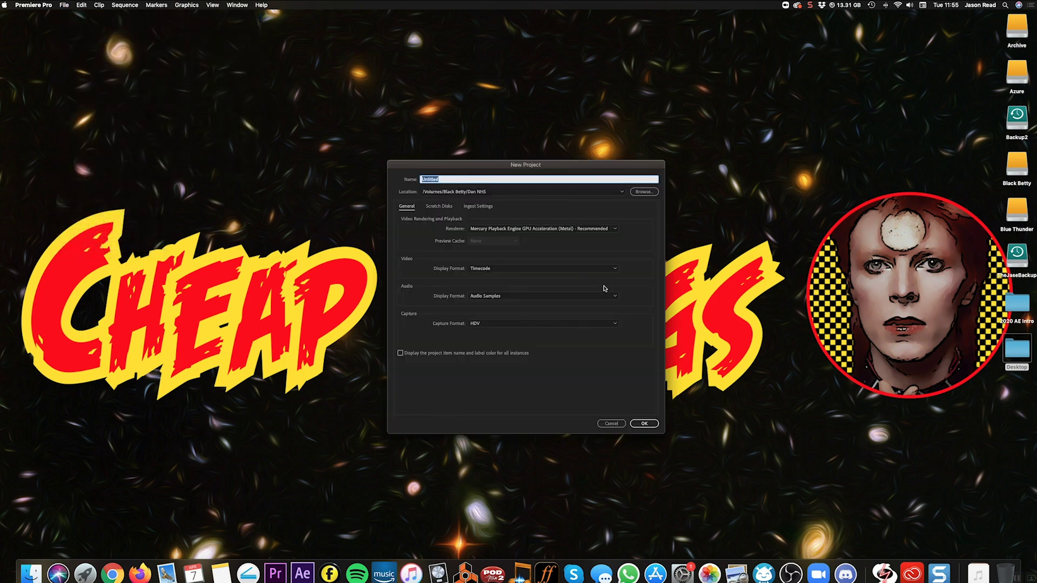
# - Set the project location to the Summer Nights Demo folder on the Black Betty drive
pyautogui.click(638, 194)
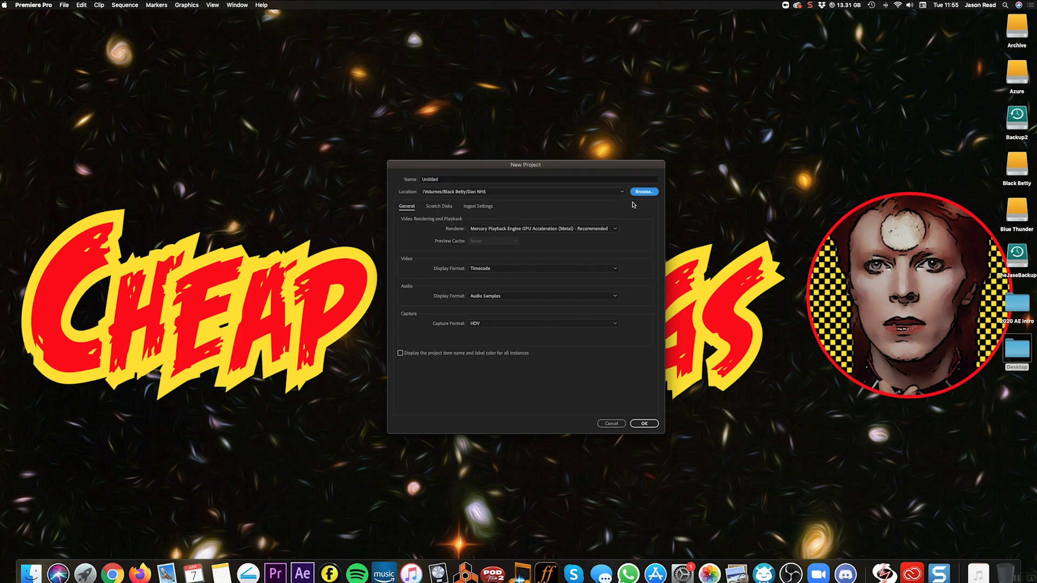
pyautogui.click(614, 195)
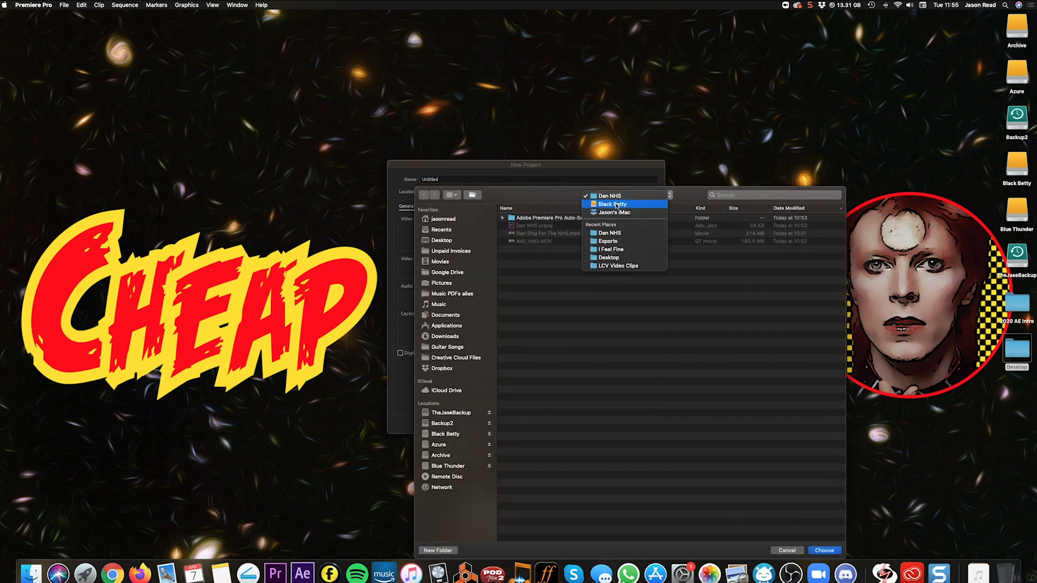
pyautogui.click(616, 197)
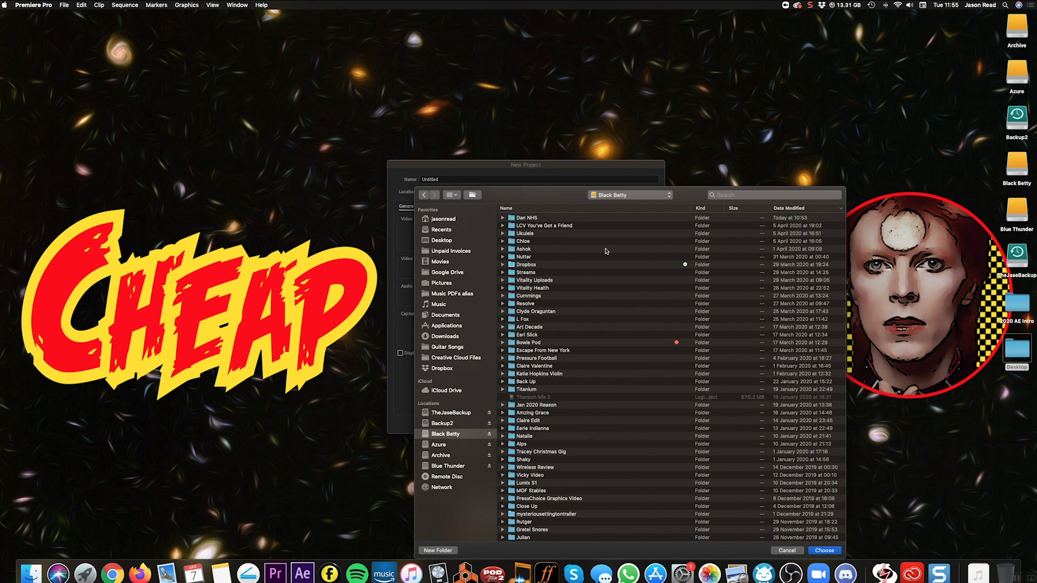
pyautogui.click(565, 219)
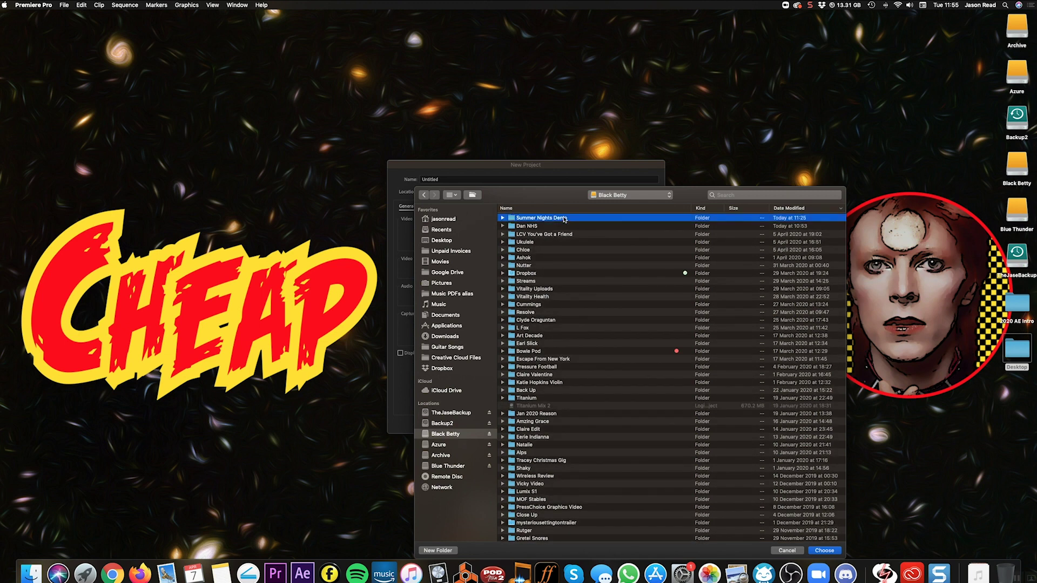
pyautogui.doubleClick(565, 218)
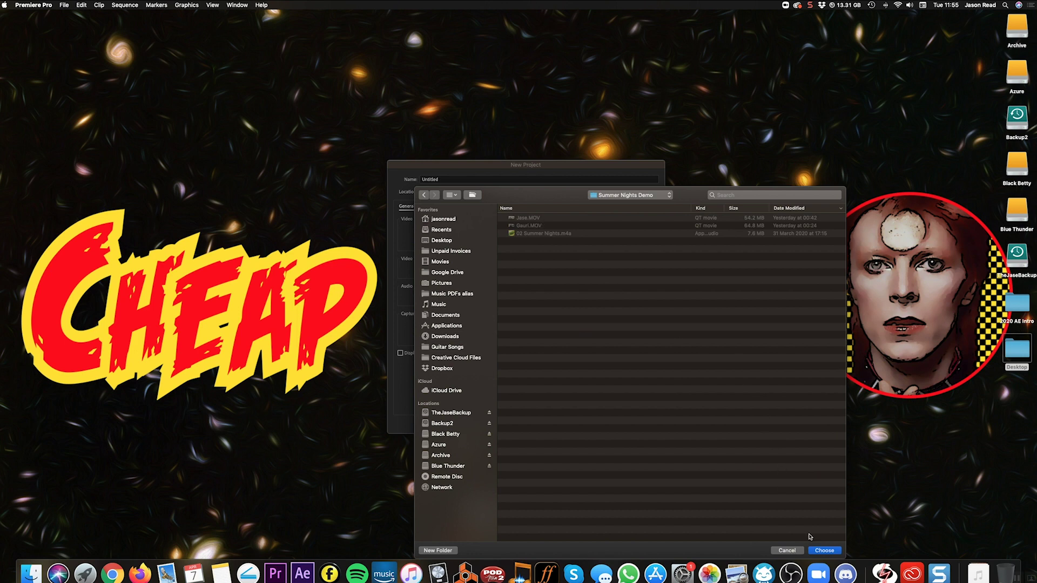
pyautogui.click(824, 550)
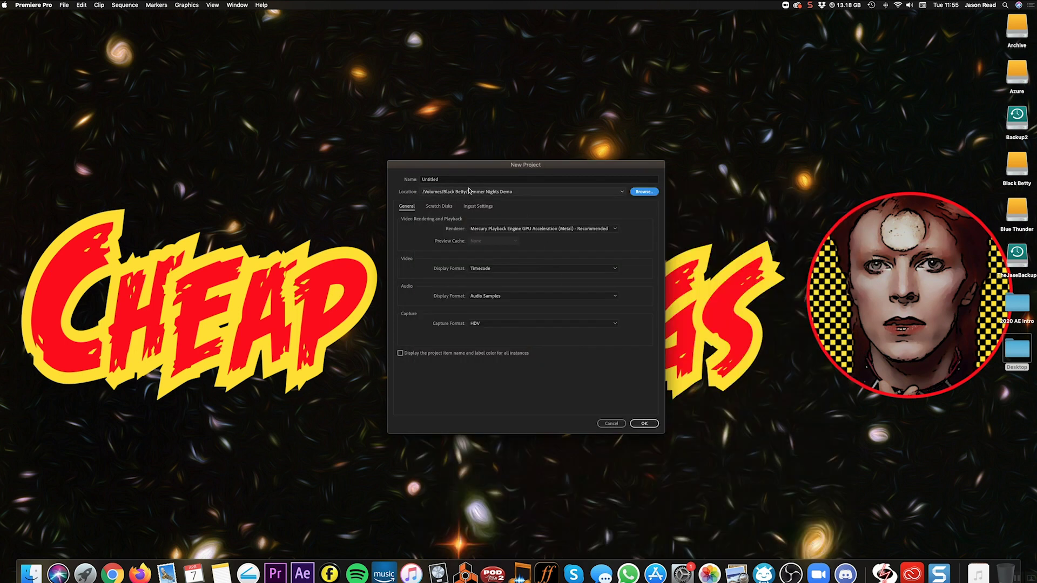
# - Name the project "Summer Nights Demo" and create it with the default settings
pyautogui.doubleClick(429, 179)
pyautogui.write('Summer Nights Demo')
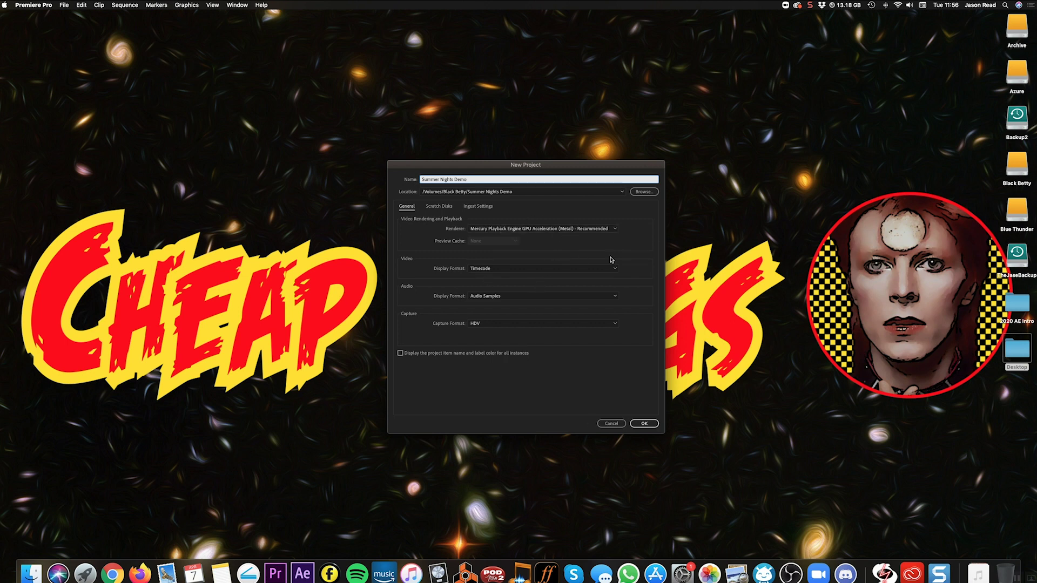
pyautogui.click(638, 425)
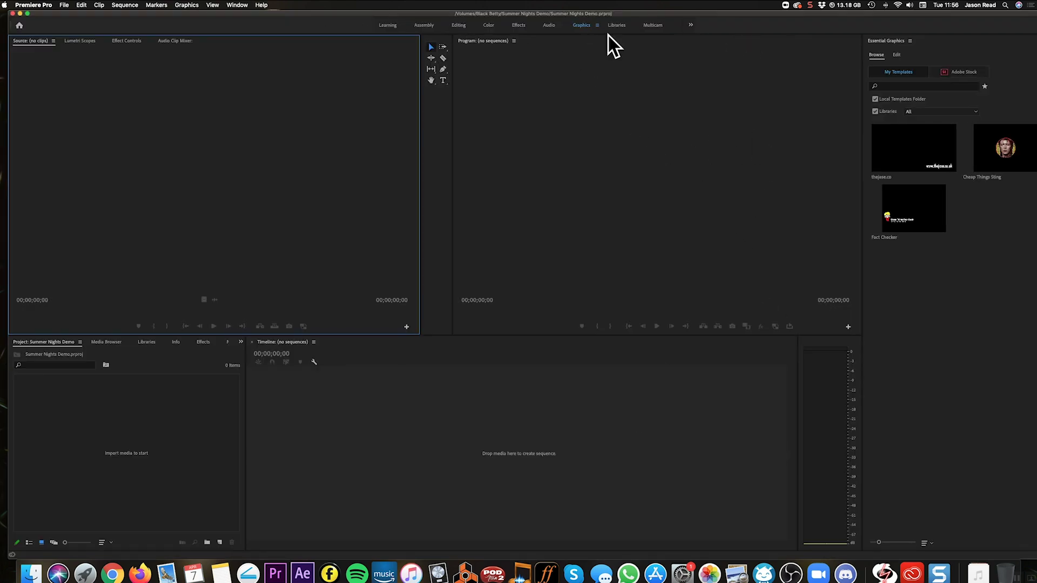
# - Switch to the Editing workspace and reset it to its saved layout
pyautogui.click(459, 25)
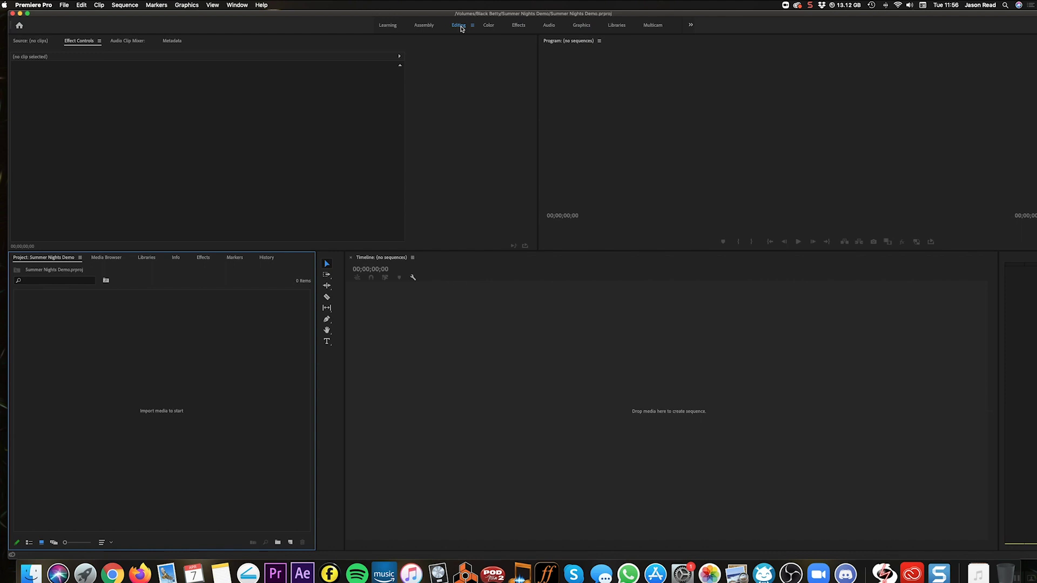
pyautogui.click(240, 6)
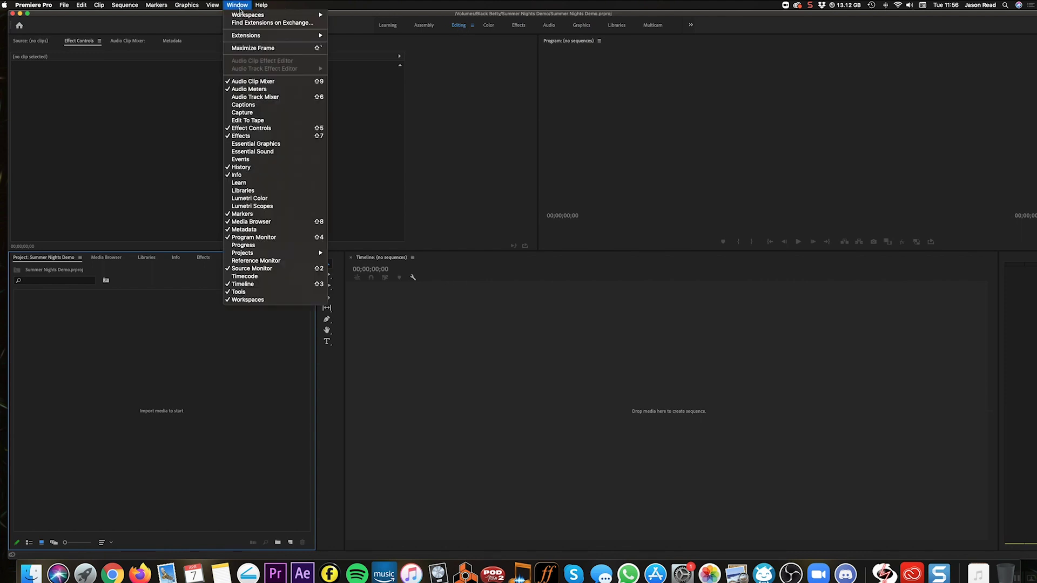
pyautogui.moveTo(240, 14)
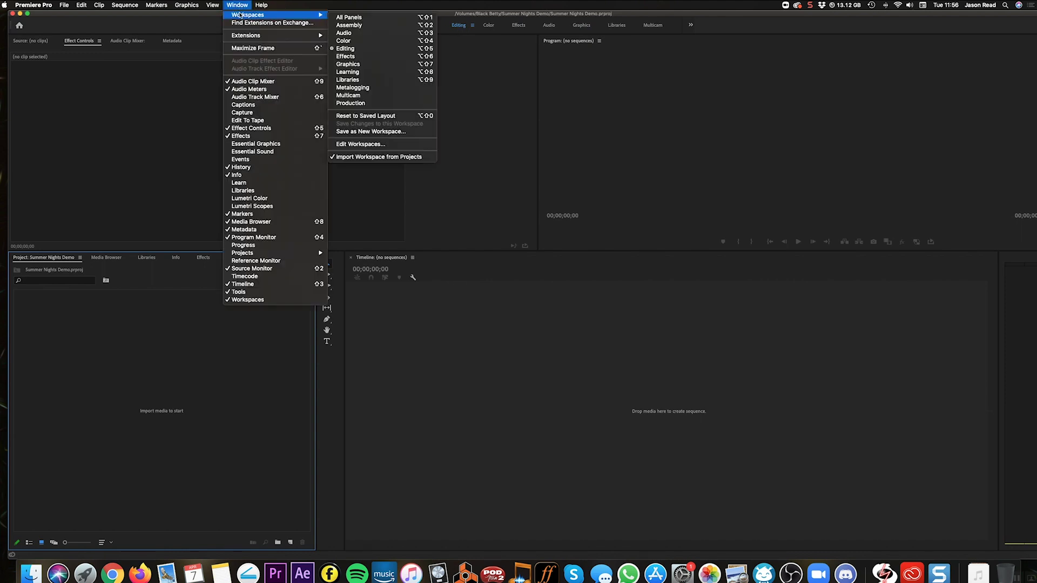
pyautogui.click(365, 115)
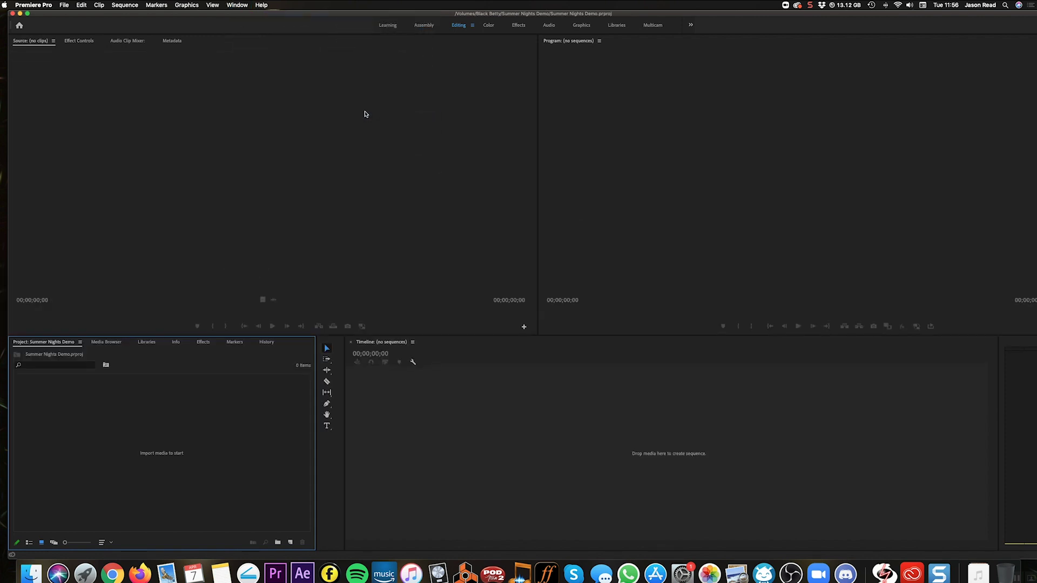
pyautogui.moveTo(357, 16); pyautogui.dragTo(346, 16)
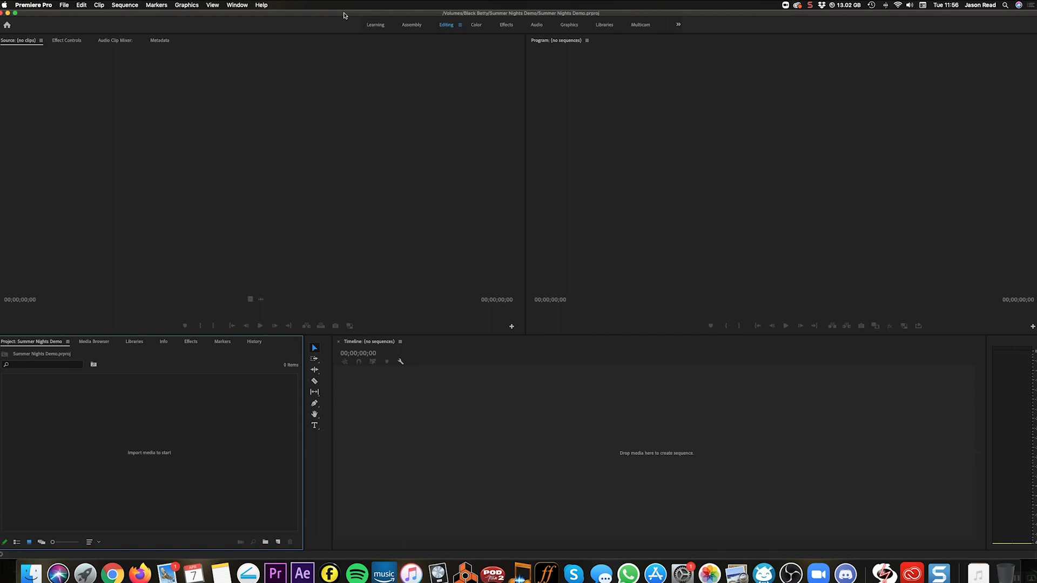
# - Import both MOV videos and 02 Summer Nights.m4a from the Summer Nights Demo folder into the project
pyautogui.click(64, 4)
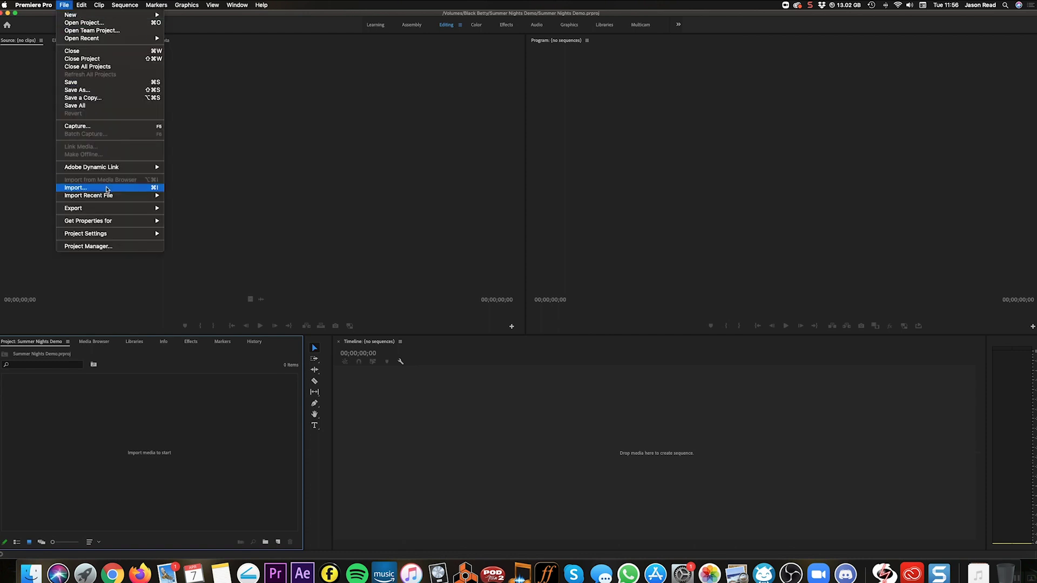
pyautogui.click(106, 190)
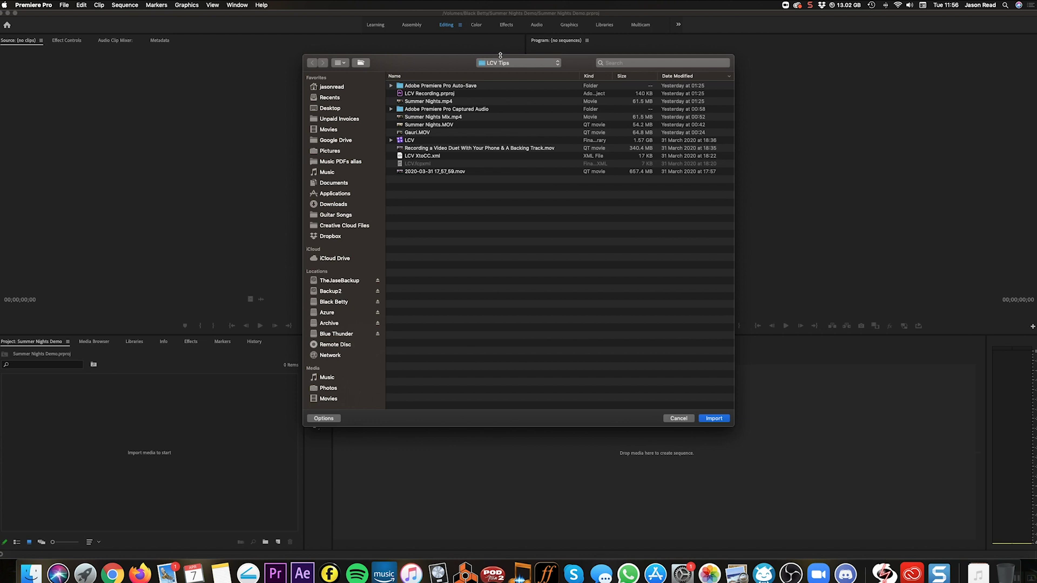
pyautogui.click(501, 63)
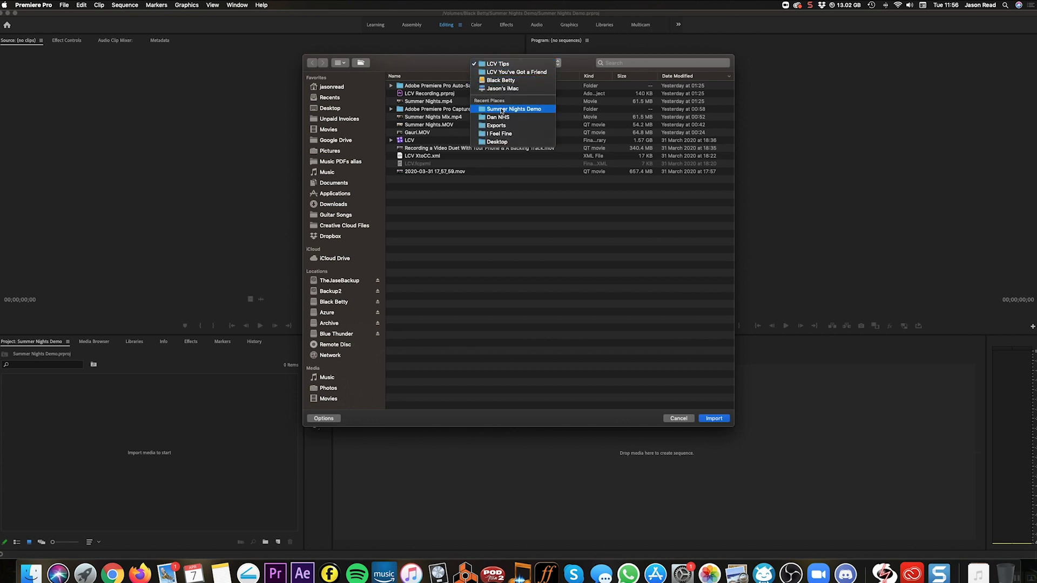
pyautogui.click(502, 108)
pyautogui.click(391, 94)
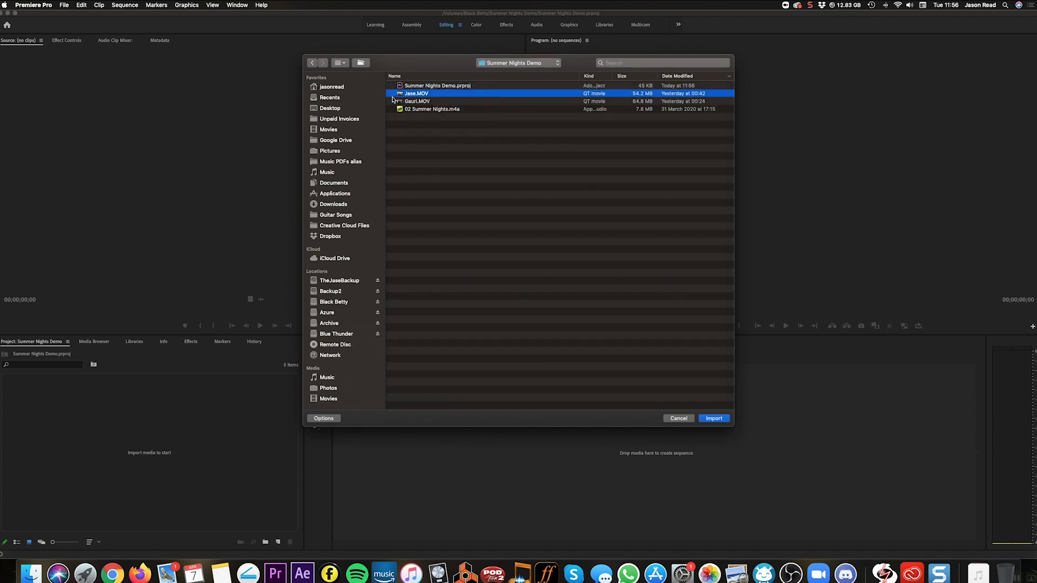
pyautogui.moveTo(391, 96); pyautogui.dragTo(400, 116)
pyautogui.click(406, 120)
pyautogui.click(408, 95)
pyautogui.moveTo(423, 115); pyautogui.dragTo(401, 96)
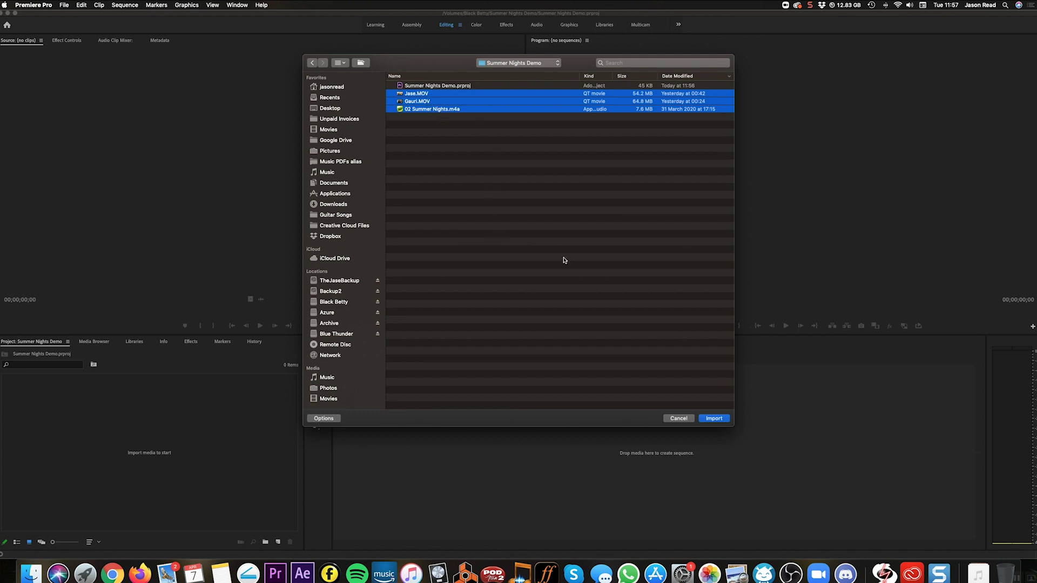
pyautogui.click(722, 420)
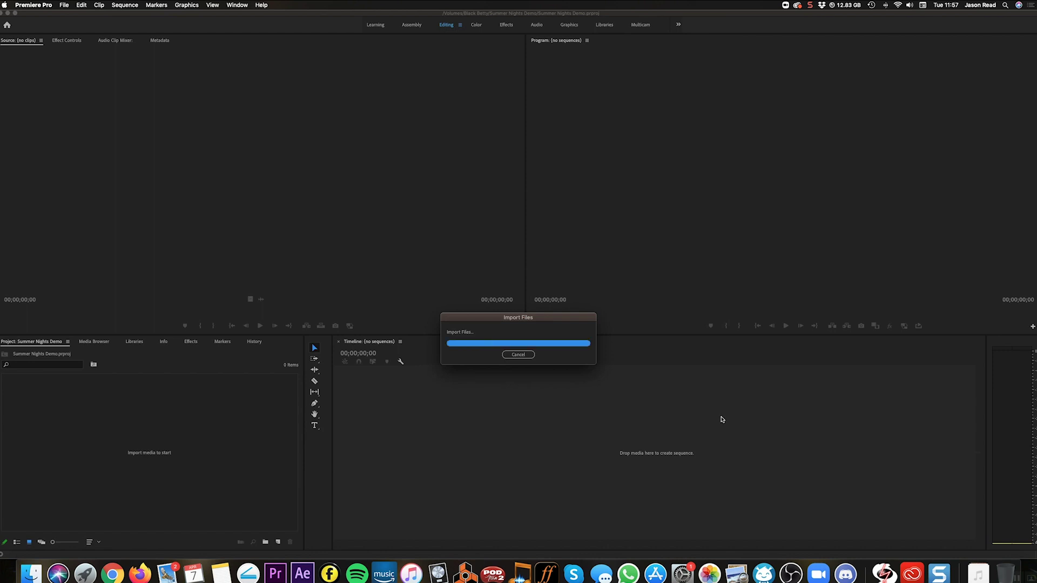
pyautogui.click(147, 514)
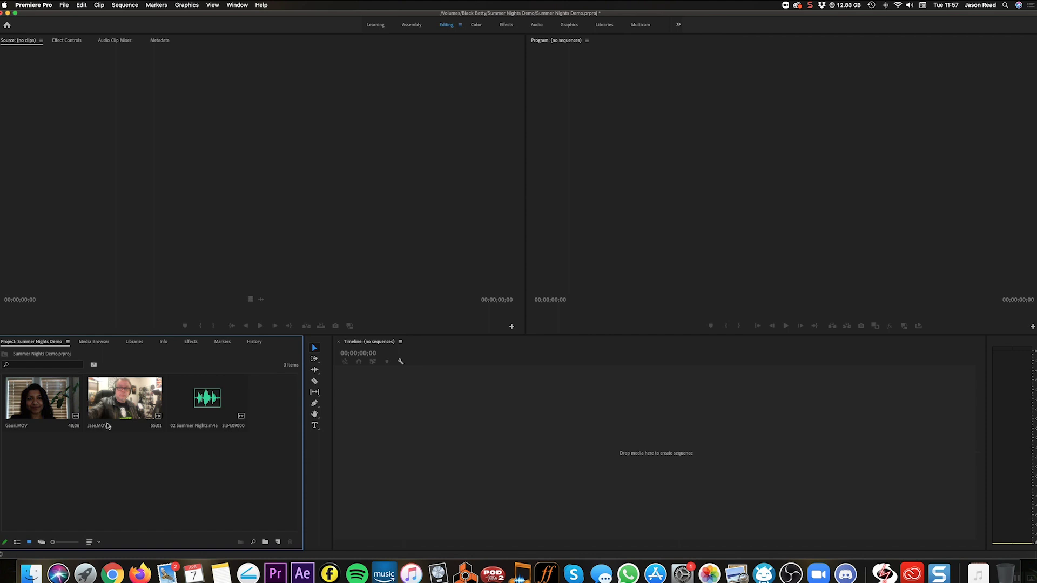
# - Open the man's video clip in the Source monitor and check the imported media in list view before returning to icon view
pyautogui.doubleClick(109, 415)
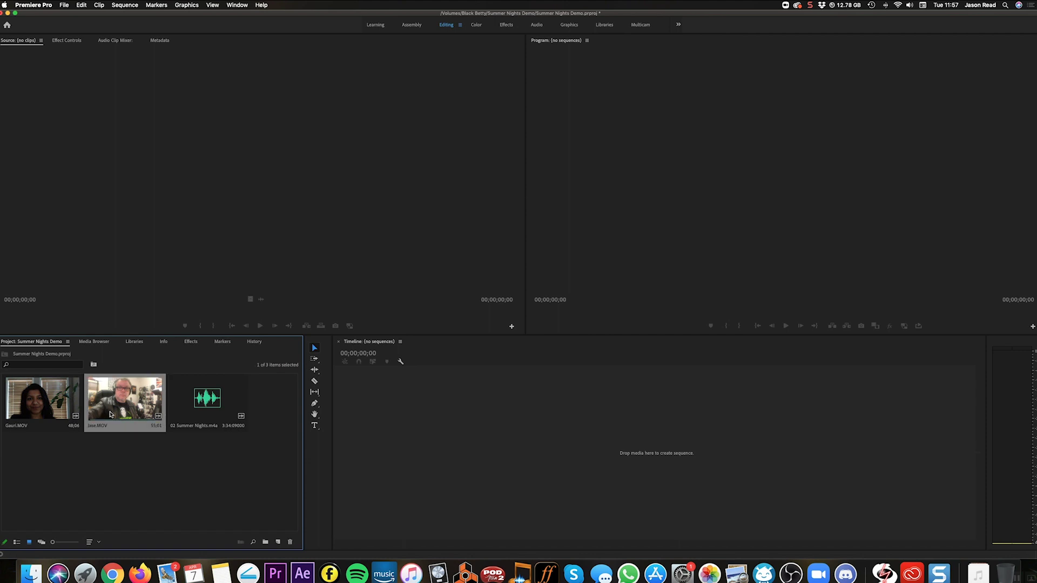
pyautogui.click(157, 480)
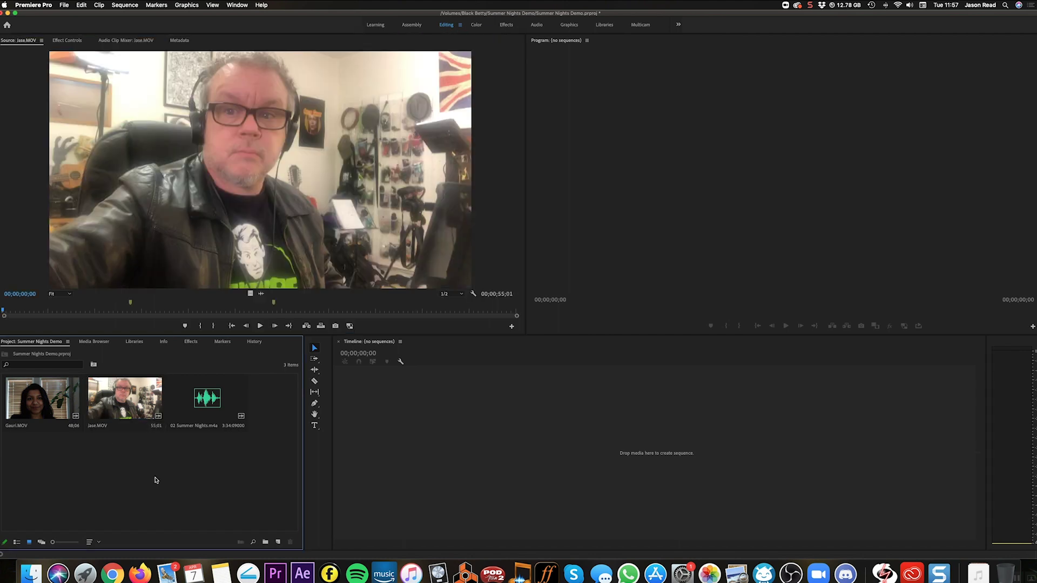
pyautogui.click(18, 543)
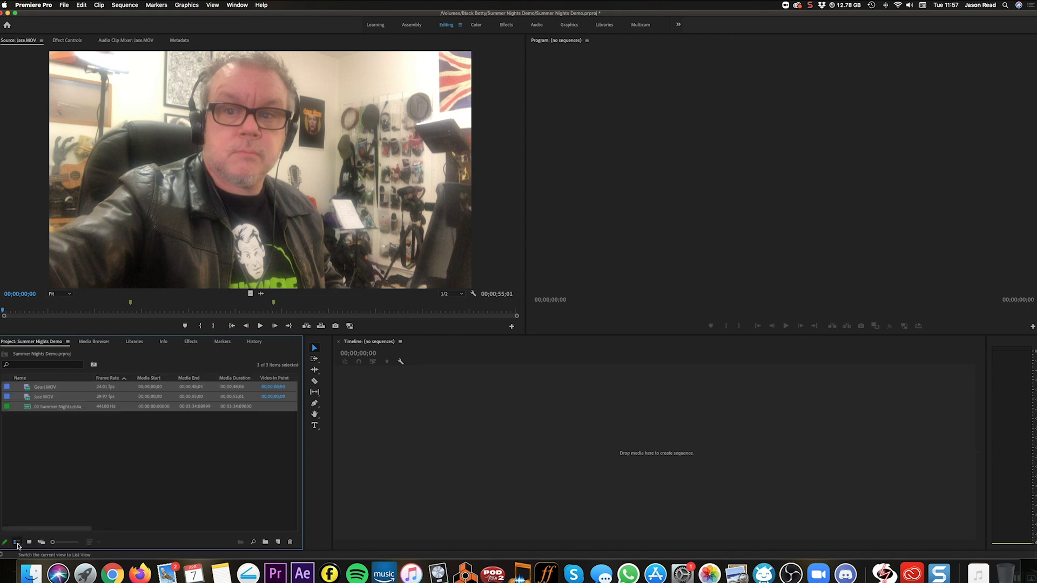
pyautogui.click(78, 499)
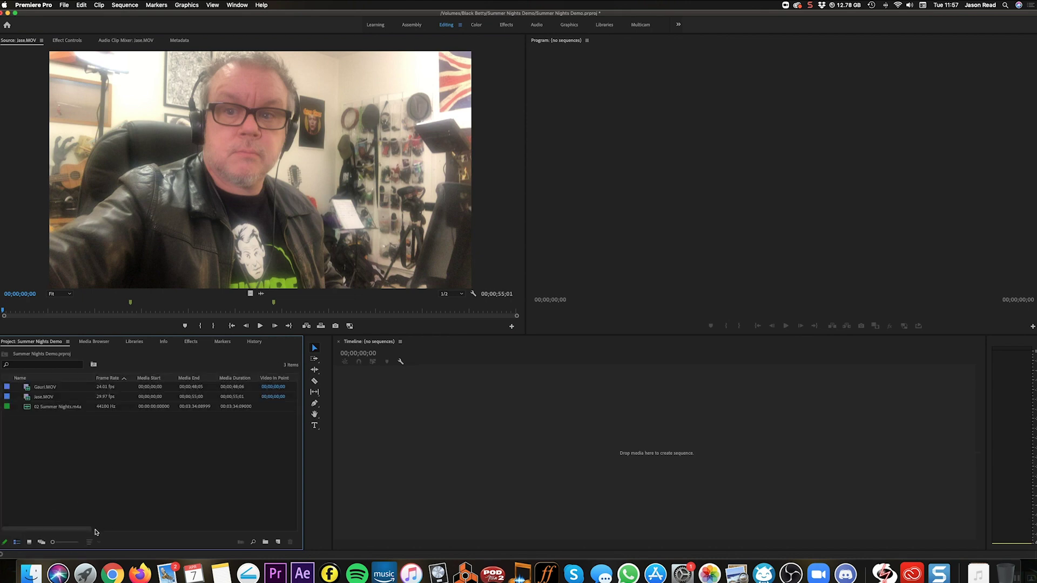
pyautogui.moveTo(56, 529); pyautogui.dragTo(34, 530)
pyautogui.click(30, 542)
# - Check the image size and frame rate in the properties of the man's video clip
pyautogui.rightClick(114, 403)
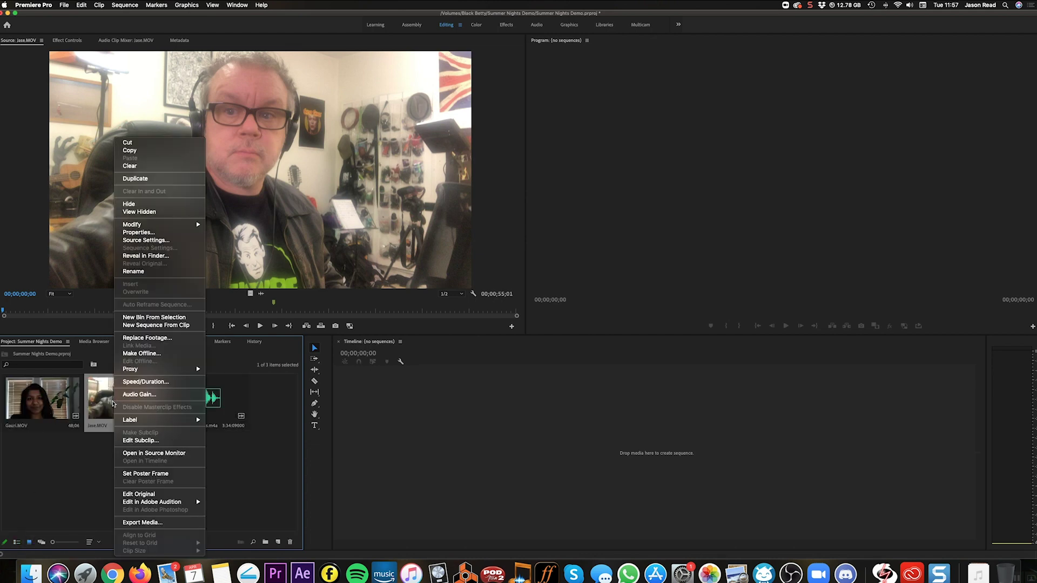
pyautogui.click(166, 236)
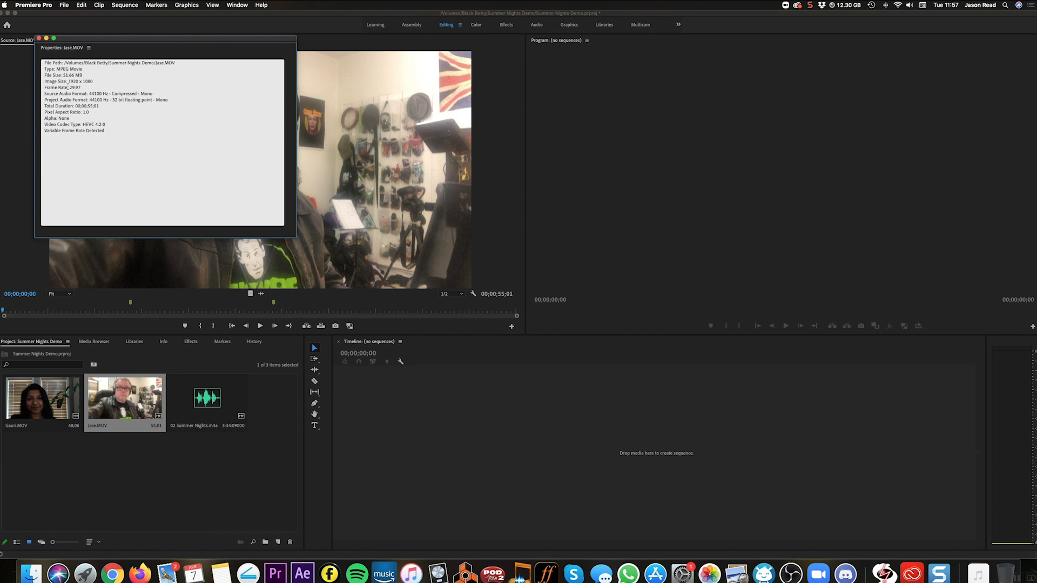
pyautogui.click(38, 38)
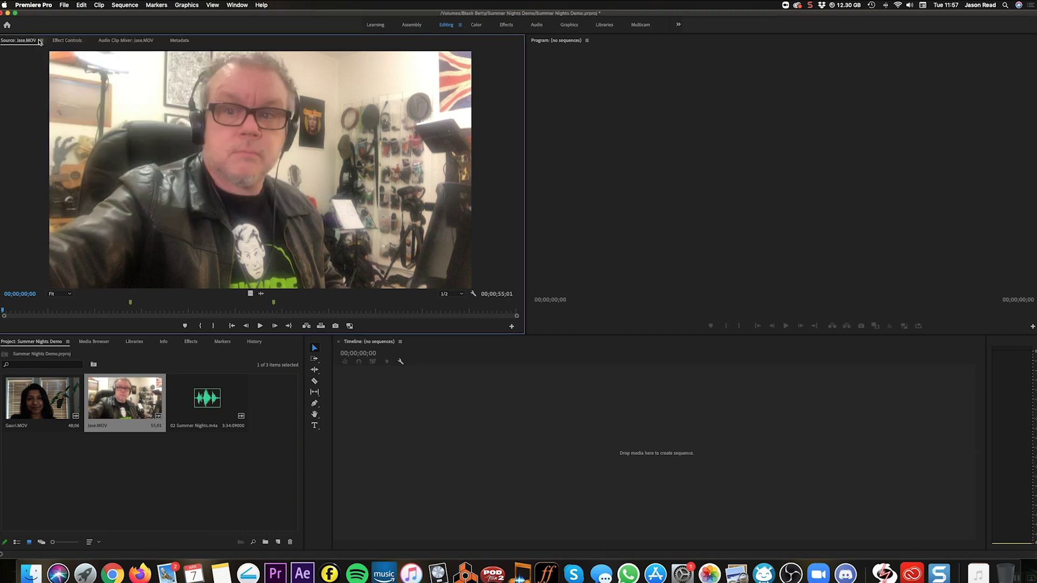
# - Check the image size and frame rate in the properties of the woman's video clip
pyautogui.click(35, 411)
pyautogui.rightClick(35, 412)
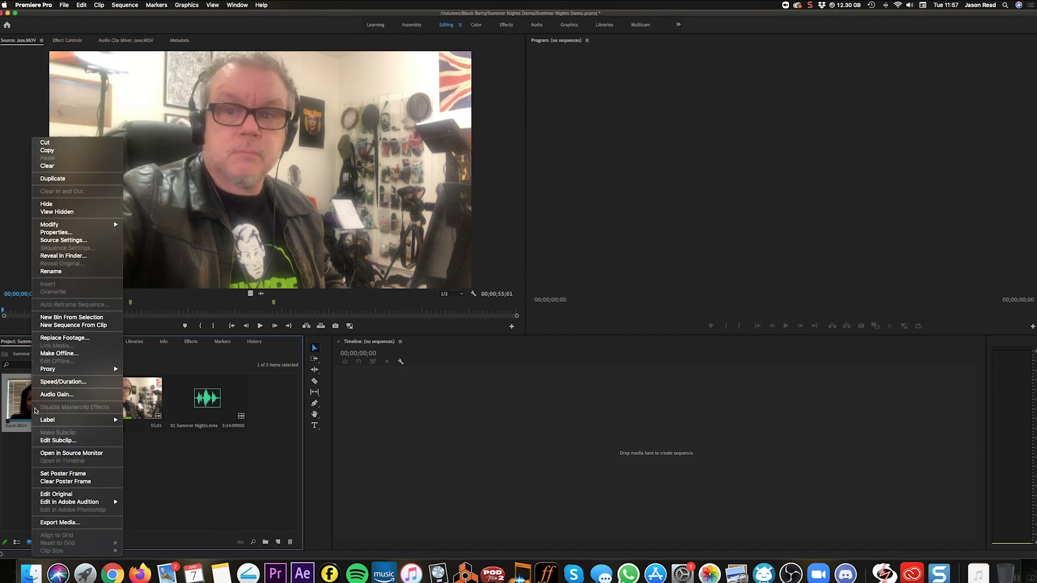
pyautogui.click(56, 232)
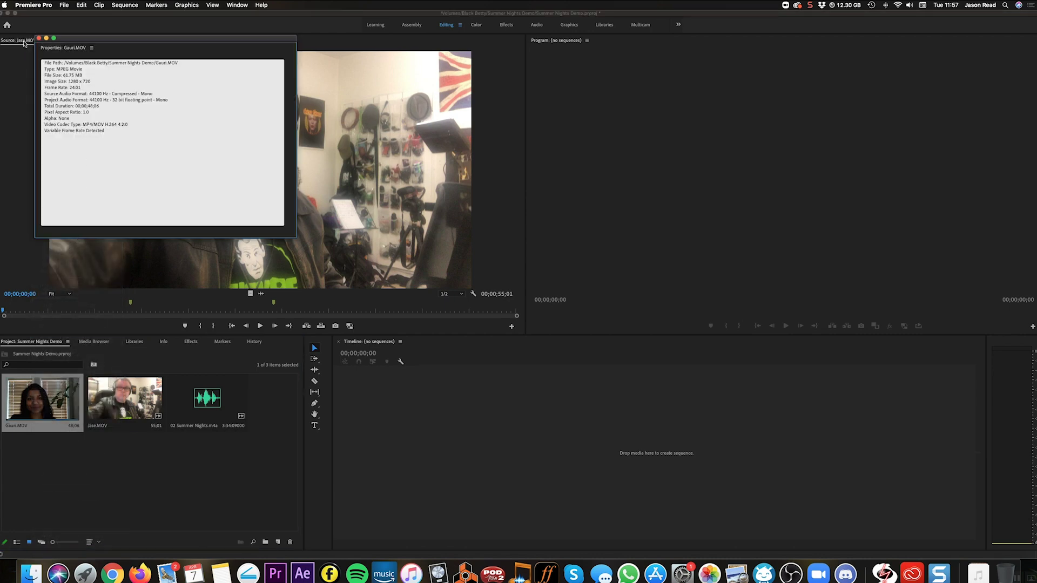
pyautogui.click(38, 38)
pyautogui.click(139, 444)
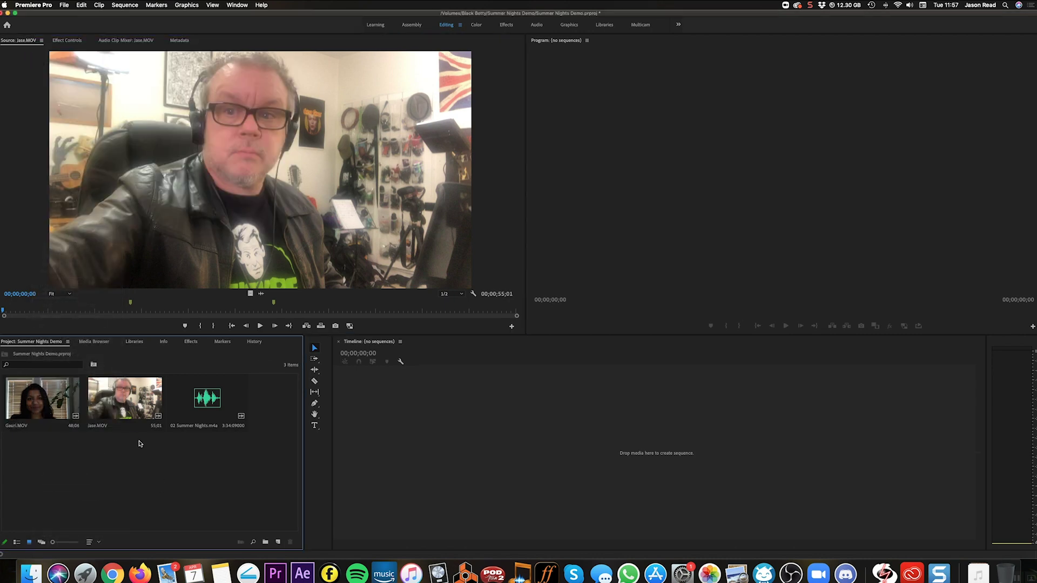
# - Create a new sequence in the empty timeline from the man's video clip
pyautogui.click(135, 414)
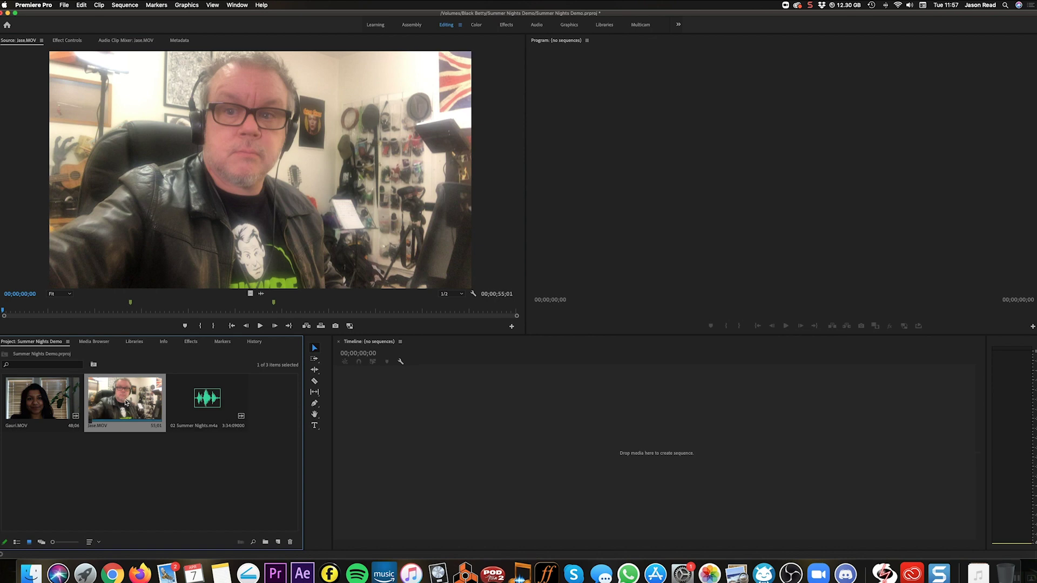
pyautogui.moveTo(125, 403); pyautogui.dragTo(414, 456)
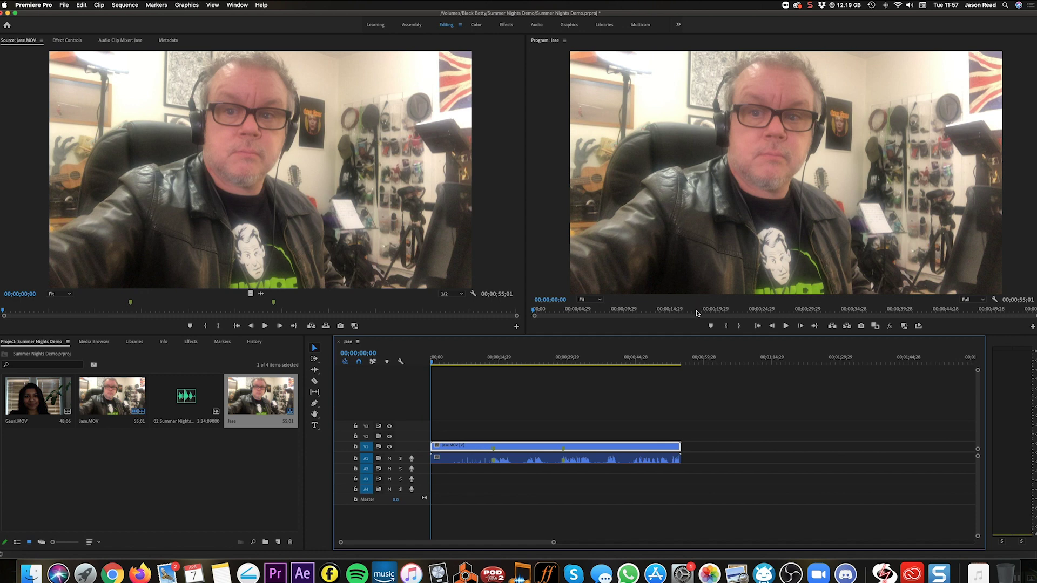
# - Clear all existing markers from the man's clip in the timeline
pyautogui.click(569, 378)
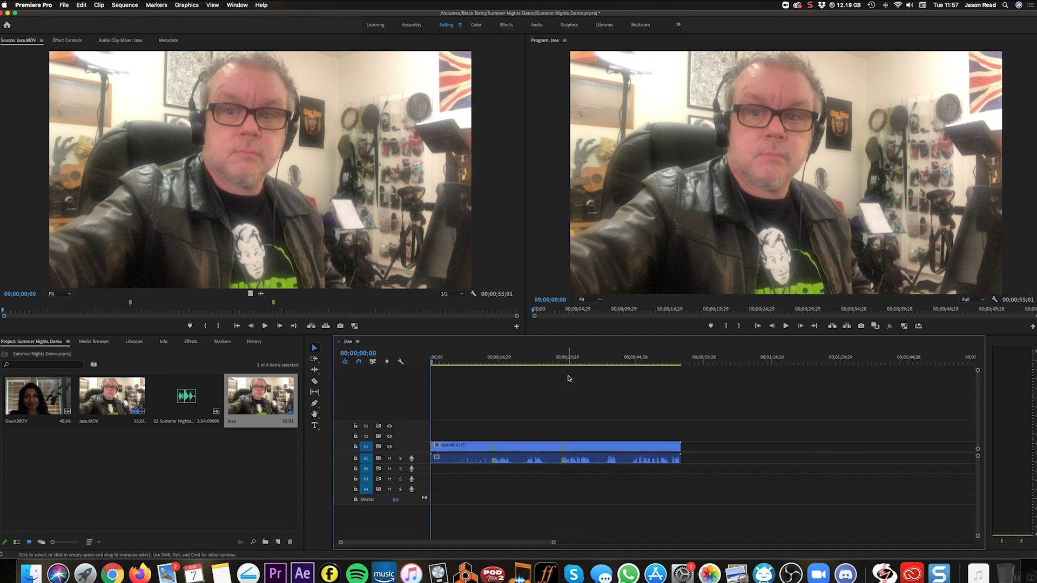
pyautogui.click(492, 358)
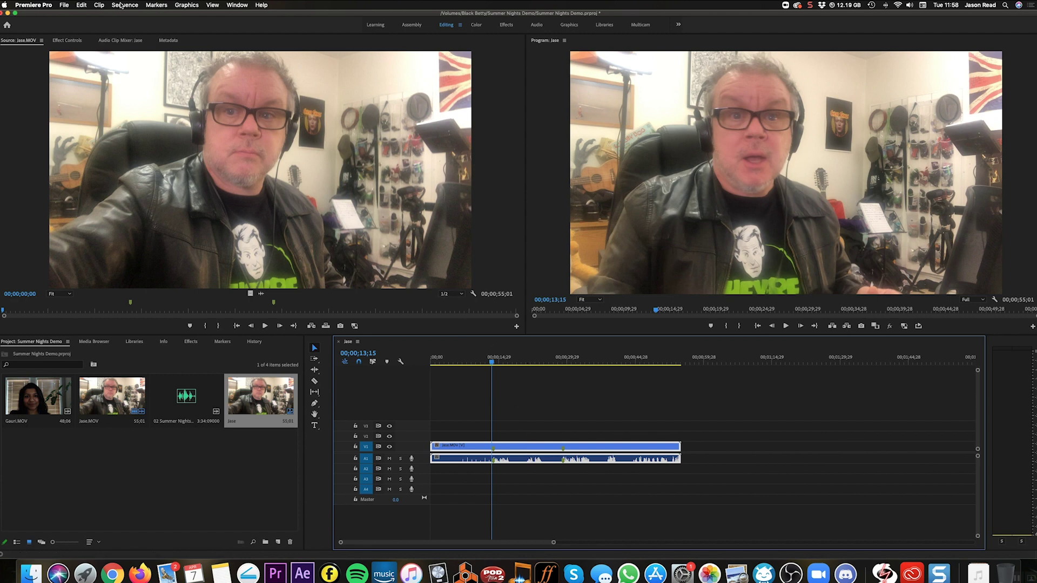
pyautogui.click(157, 4)
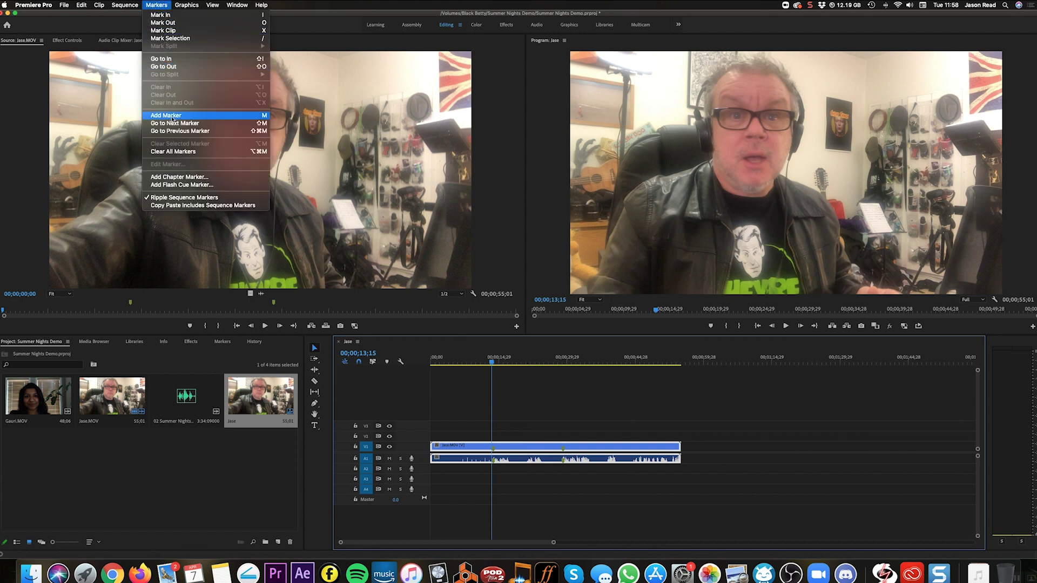
pyautogui.click(173, 152)
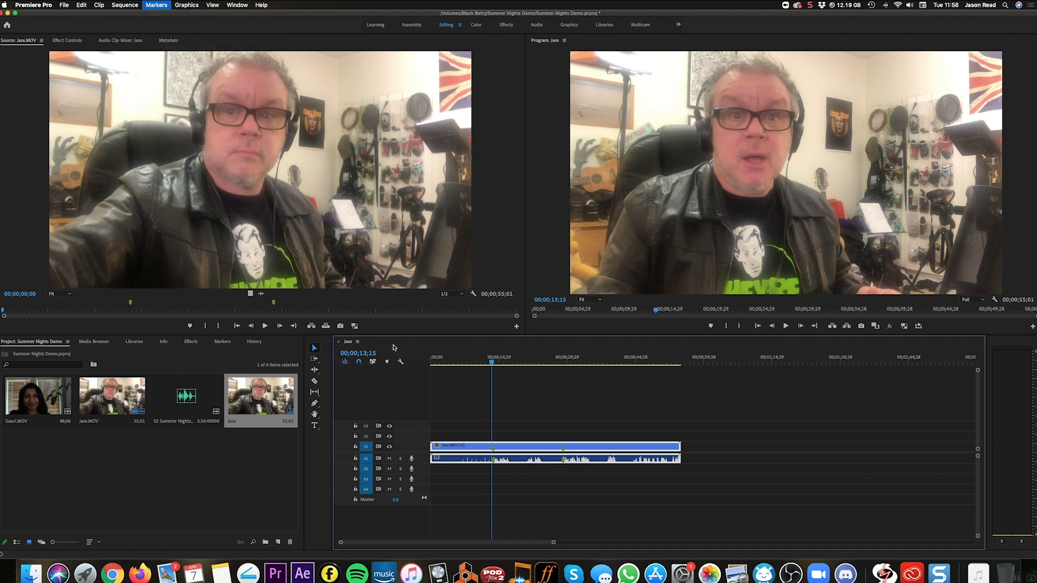
pyautogui.click(481, 409)
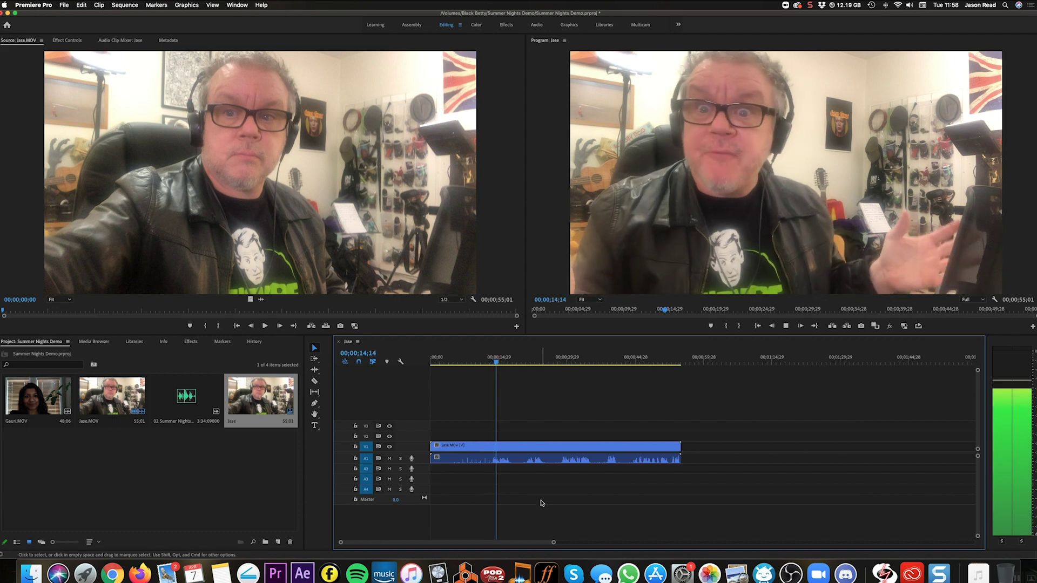
# - Add a marker to the man's clip in the timeline at 00;00;29;00
pyautogui.click(550, 446)
pyautogui.click(558, 360)
pyautogui.moveTo(558, 360); pyautogui.dragTo(563, 362)
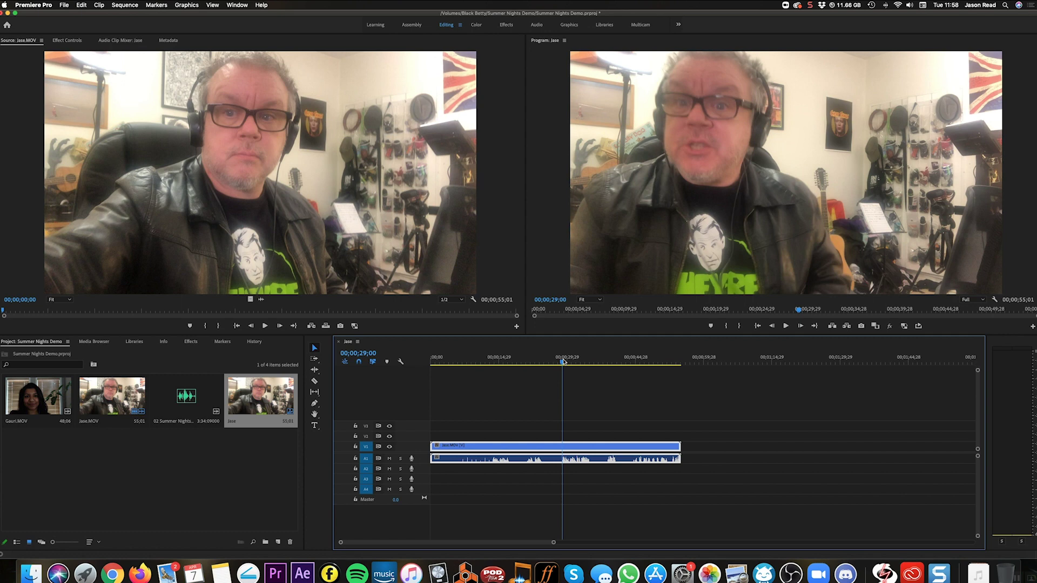
pyautogui.press('m')
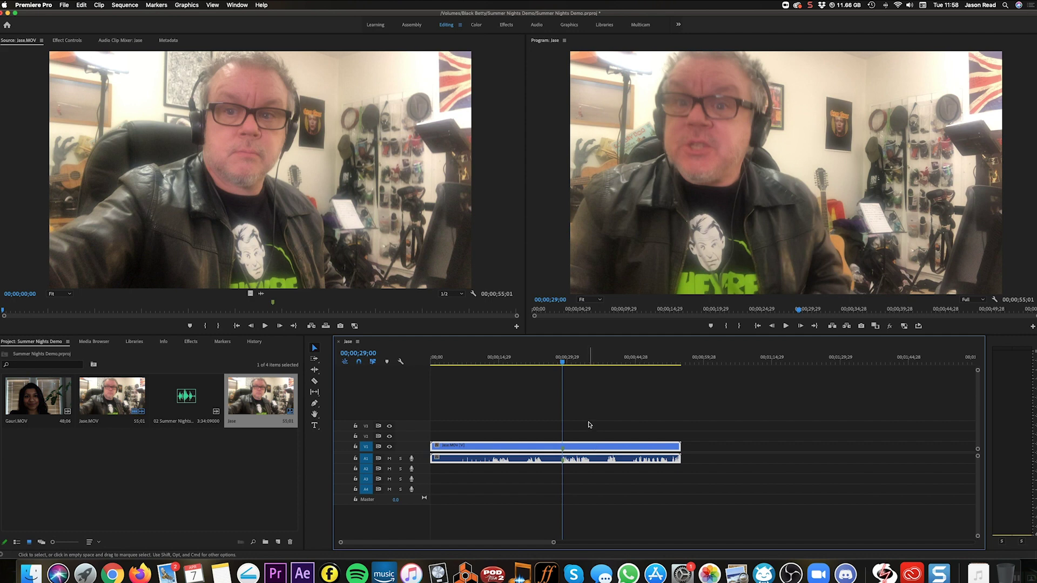
# - Try the marker on the sequence instead of the man's clip, then undo it and restore the clip marker
pyautogui.press('super+z')
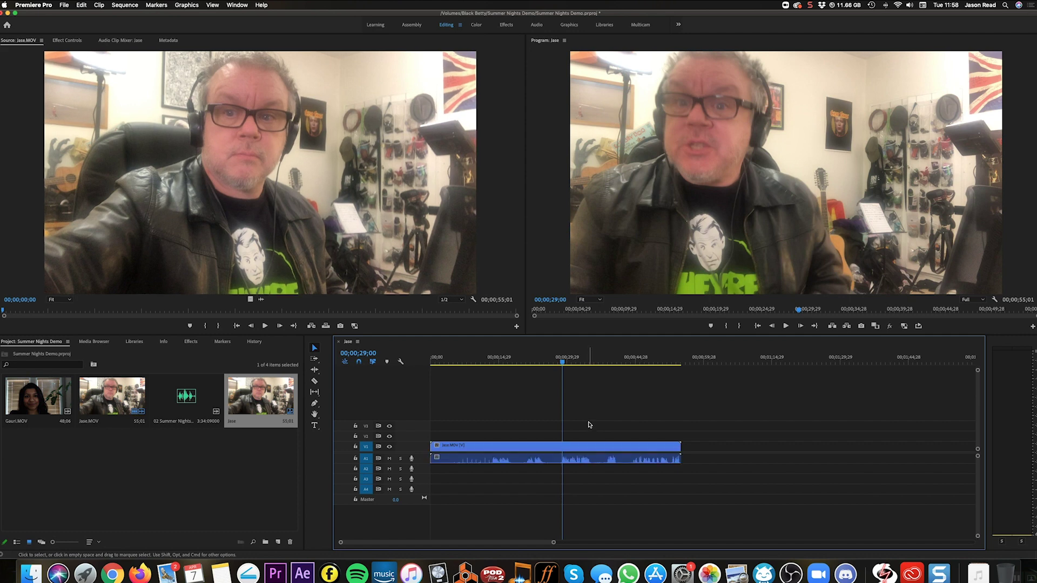
pyautogui.press('m')
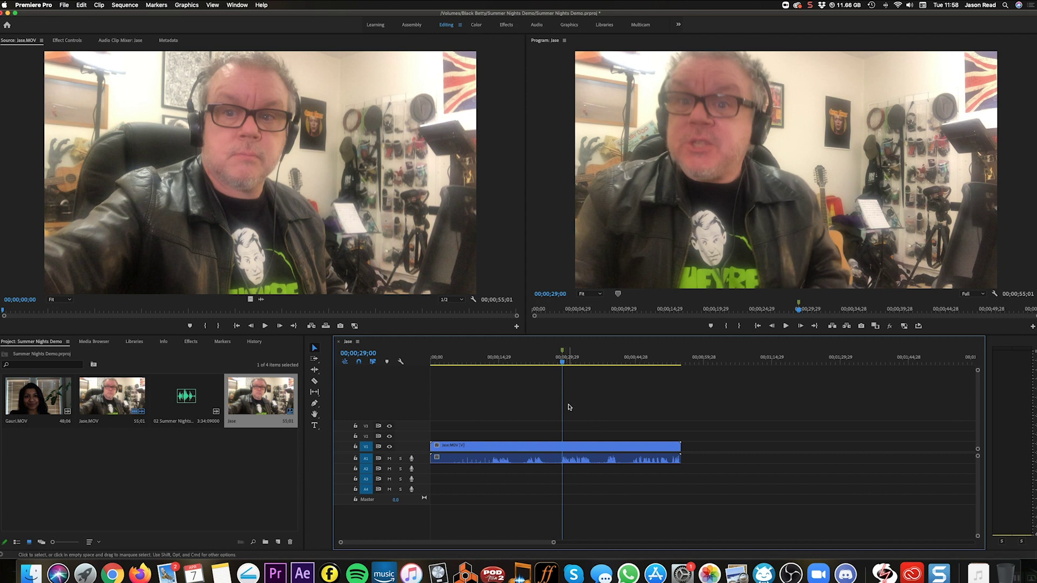
pyautogui.press('super+z')
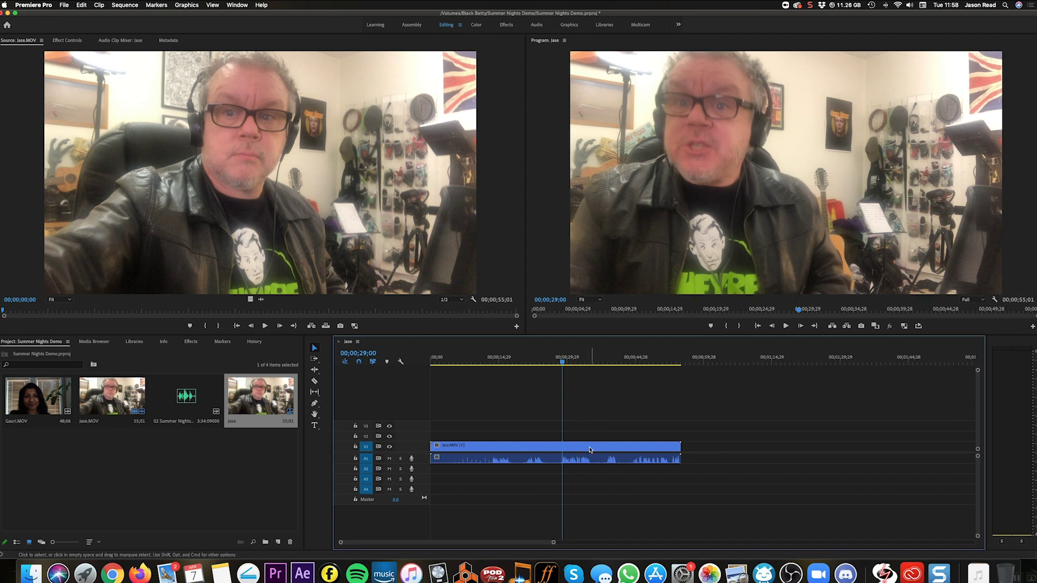
pyautogui.click(590, 449)
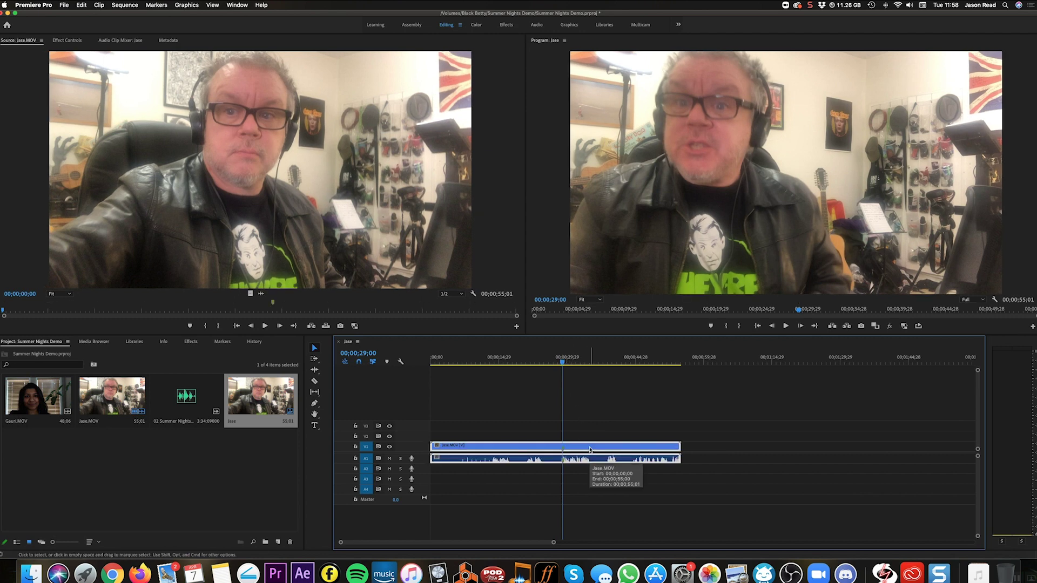
# - Place the woman's clip on Video 1 after the man's clip and add a marker to it at 00;01;26;16
pyautogui.moveTo(49, 408); pyautogui.dragTo(717, 446)
pyautogui.click(826, 359)
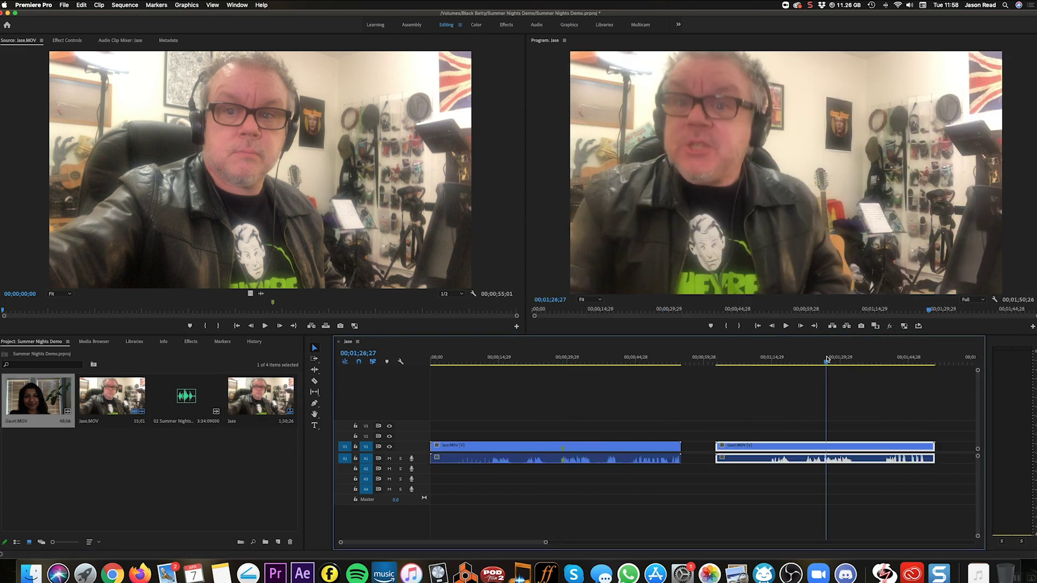
pyautogui.press('space')
pyautogui.click(825, 359)
pyautogui.click(823, 359)
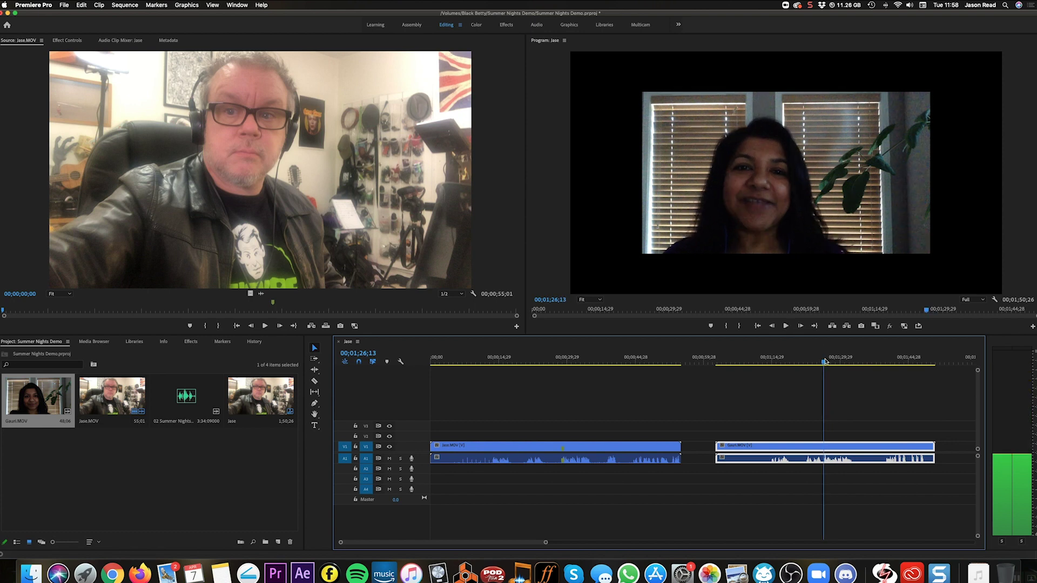
pyautogui.click(825, 359)
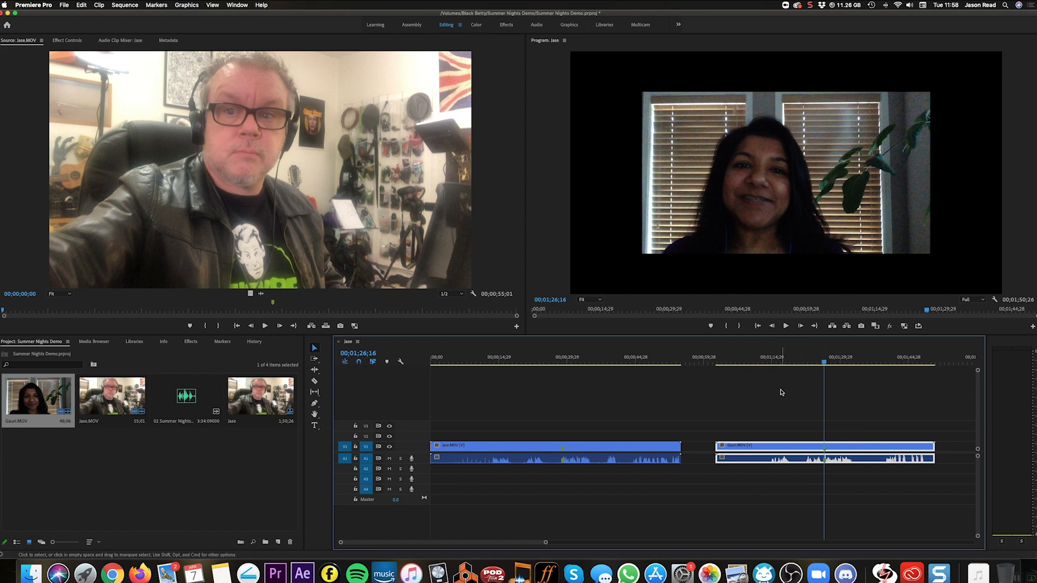
# - Scale the woman's clip to the frame size so it fills the sequence frame
pyautogui.rightClick(788, 450)
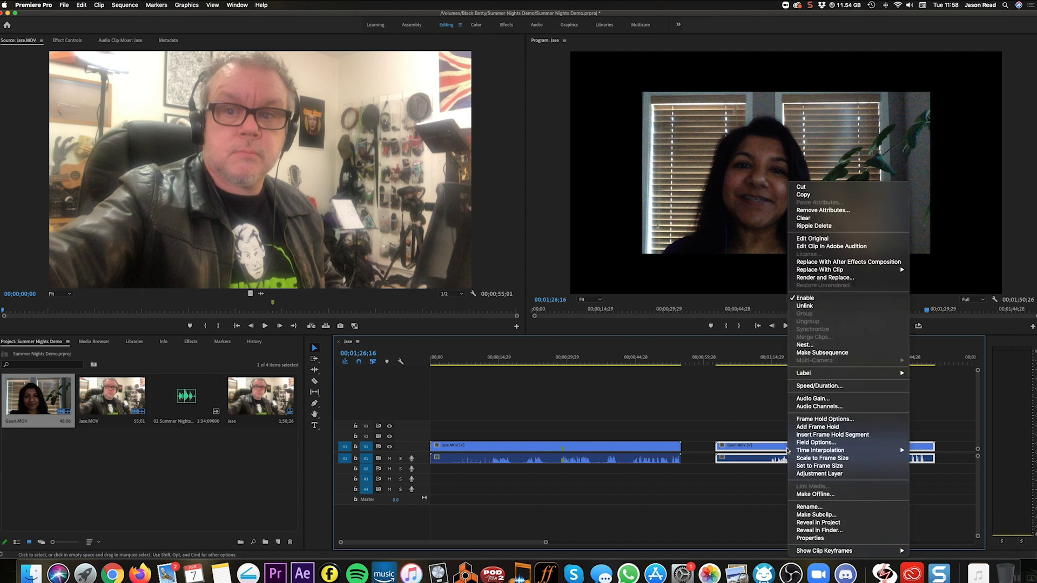
pyautogui.click(839, 458)
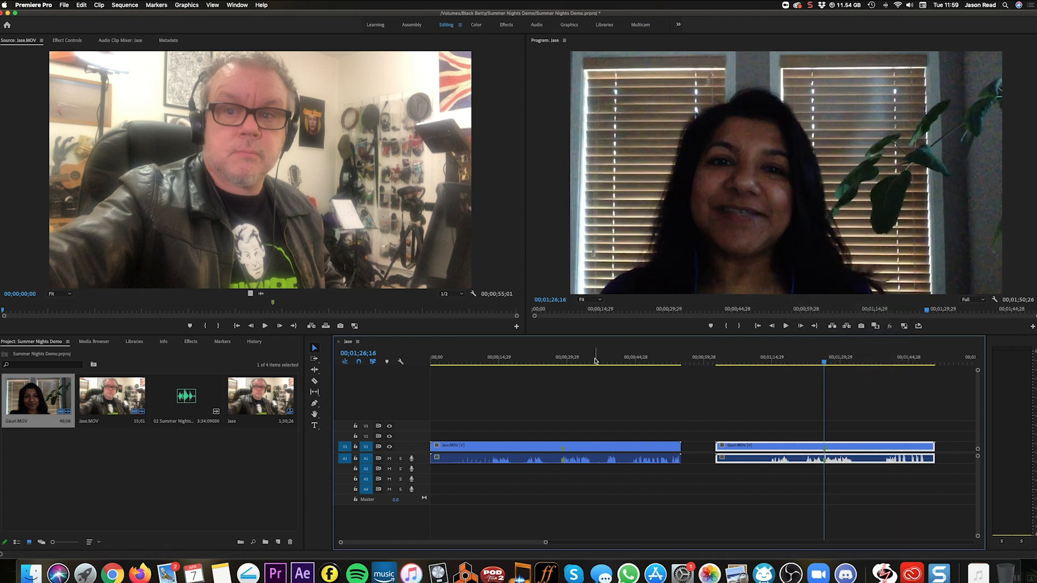
pyautogui.click(595, 360)
pyautogui.click(771, 360)
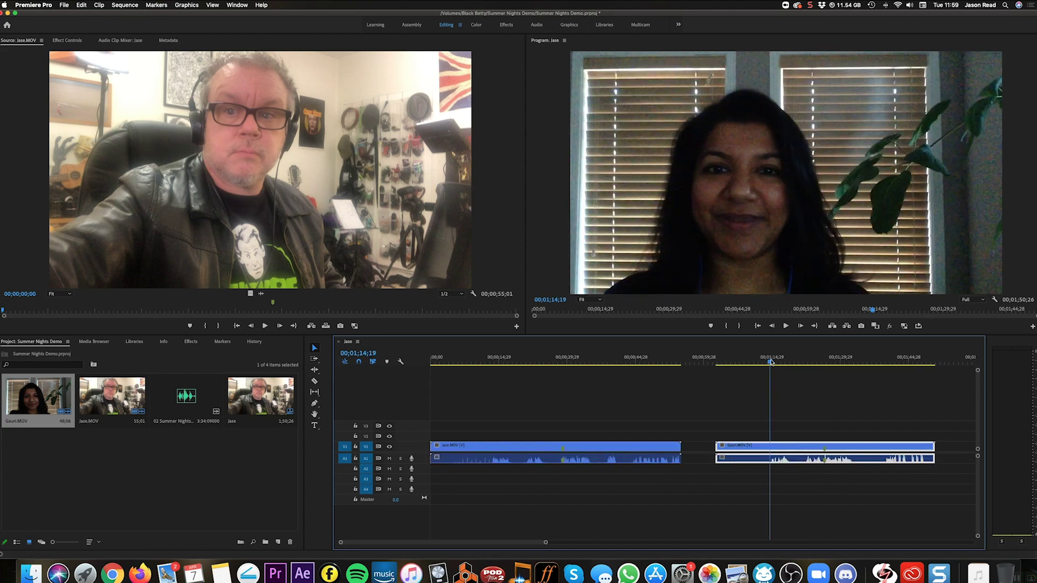
pyautogui.rightClick(780, 446)
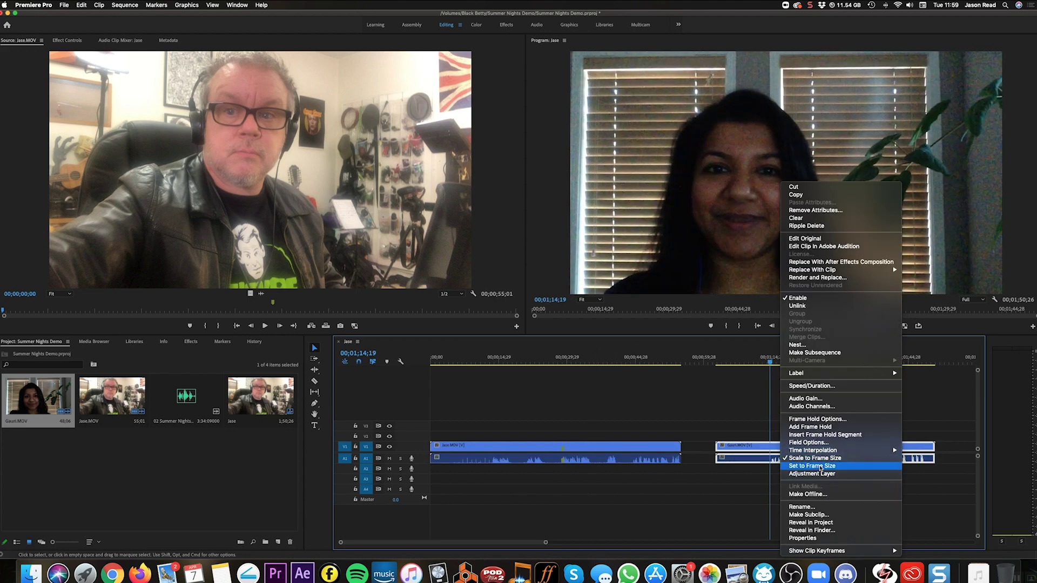
pyautogui.click(761, 442)
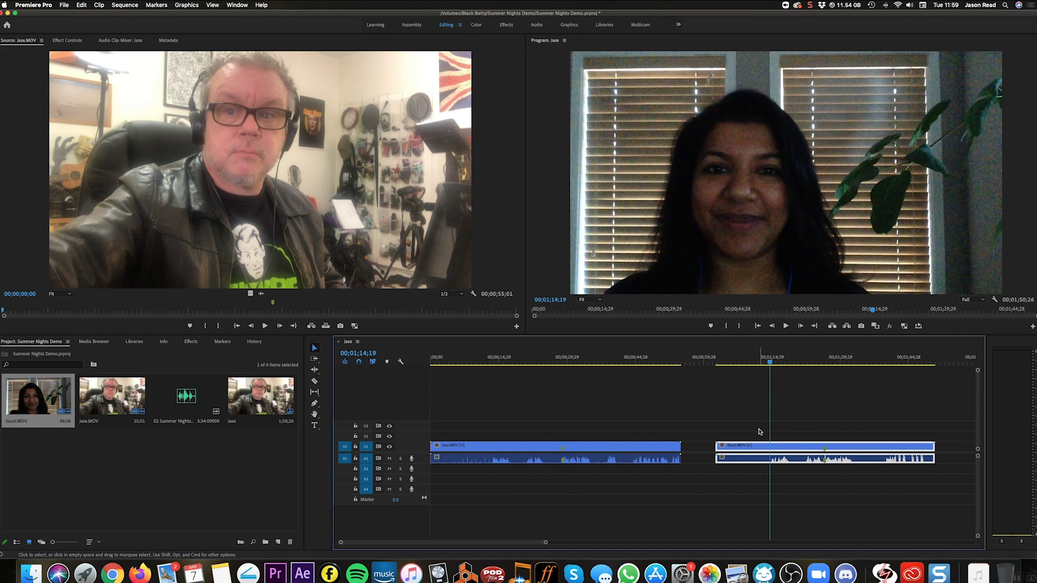
# - Place the backing track on Audio 2 from the start of the sequence and expand all tracks
pyautogui.click(191, 399)
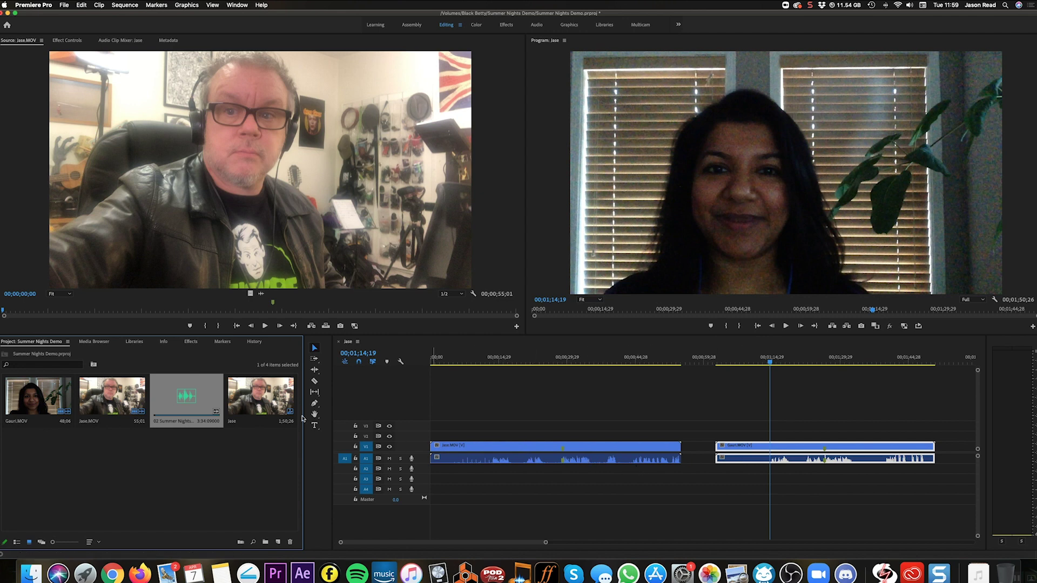
pyautogui.moveTo(193, 400); pyautogui.dragTo(429, 474)
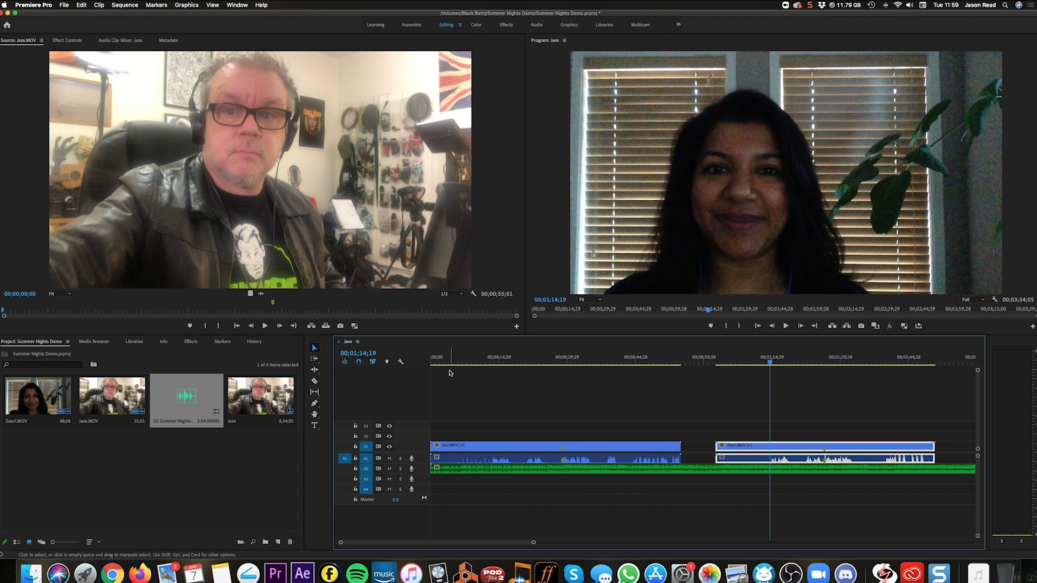
pyautogui.click(401, 362)
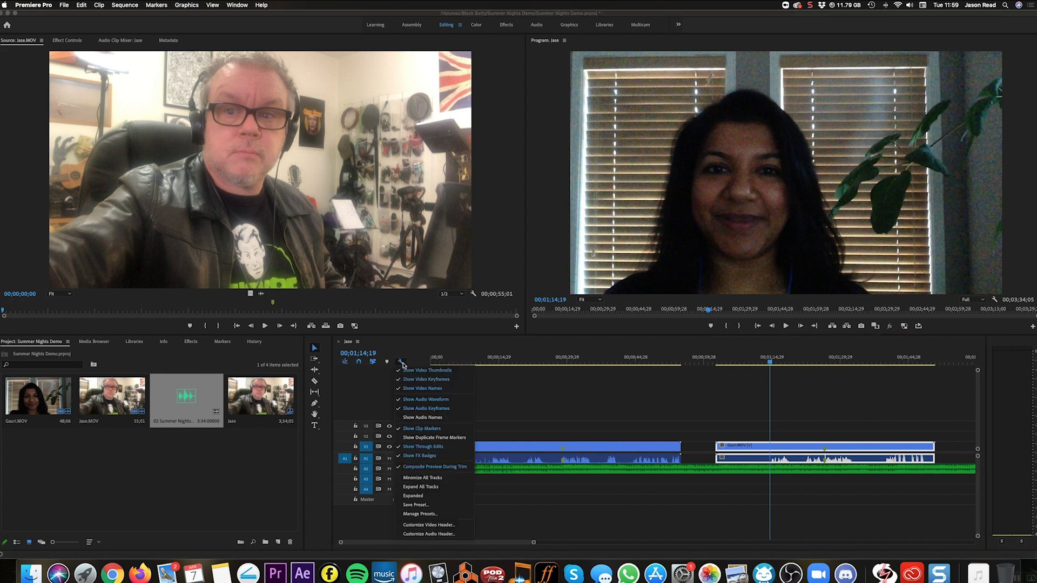
pyautogui.click(420, 487)
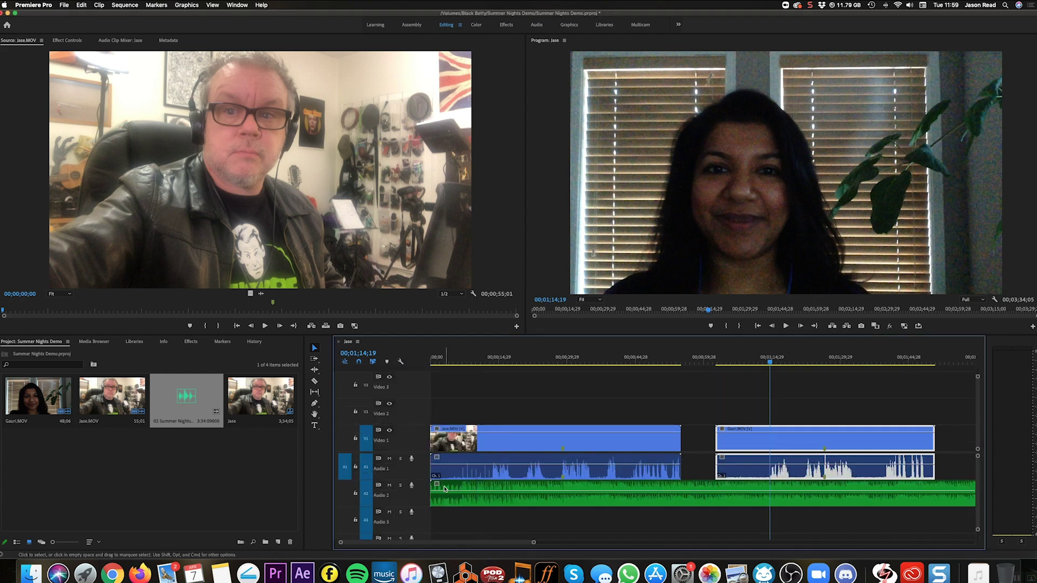
pyautogui.moveTo(535, 544); pyautogui.dragTo(510, 543)
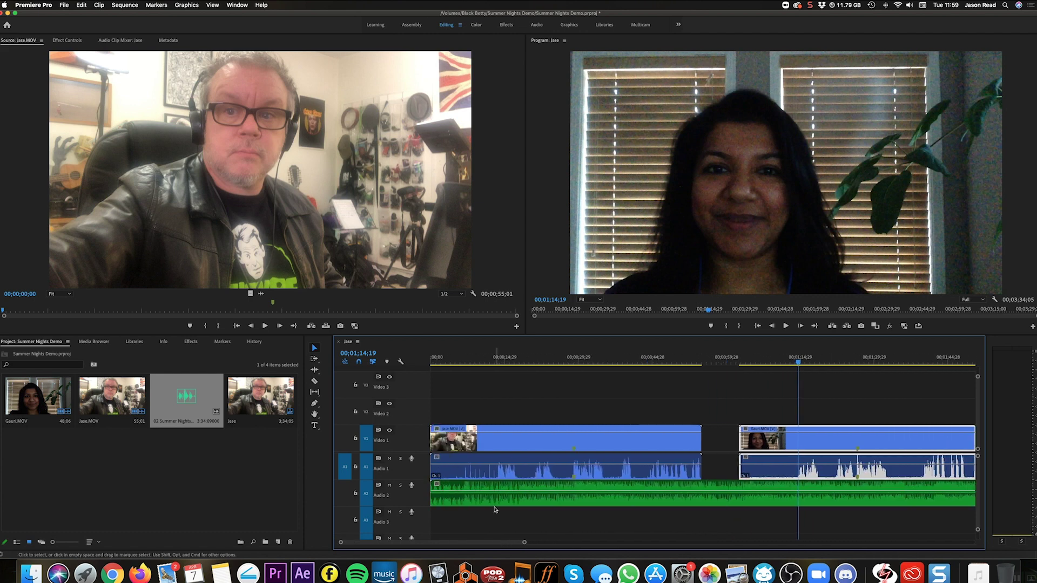
pyautogui.click(575, 406)
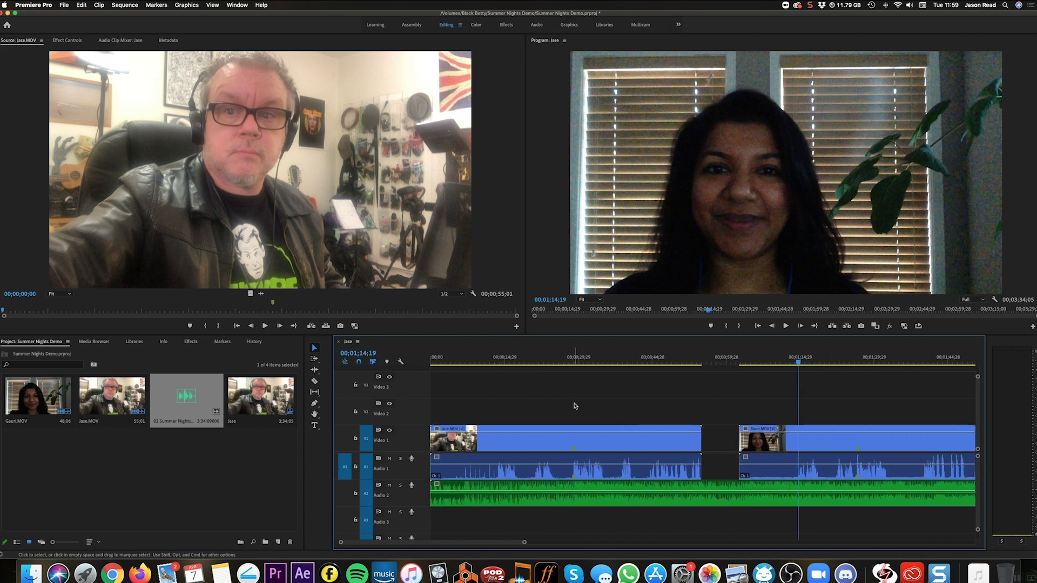
# - Review the frame size options of the woman's clip in the timeline
pyautogui.click(783, 365)
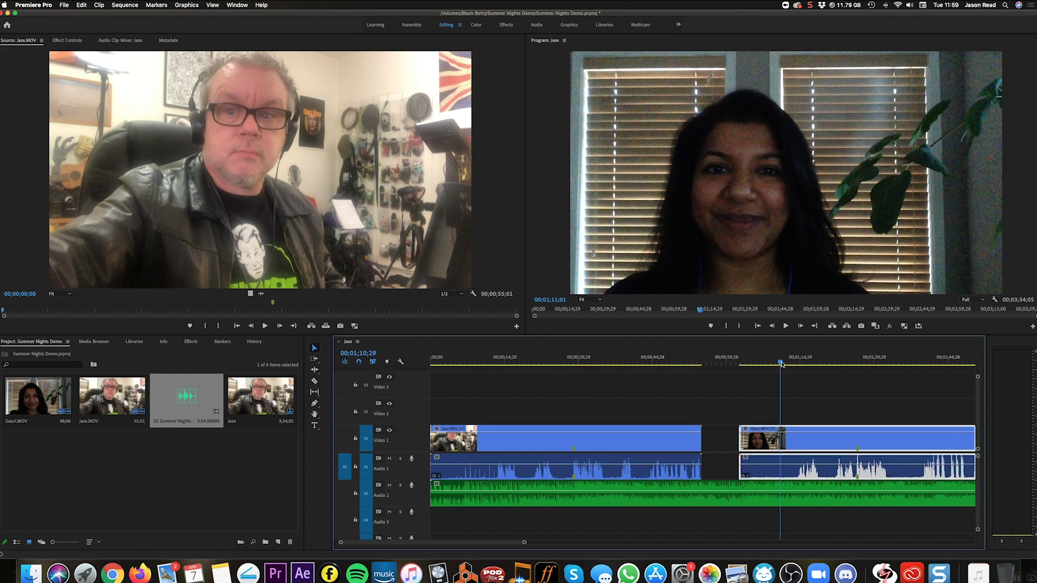
pyautogui.rightClick(793, 438)
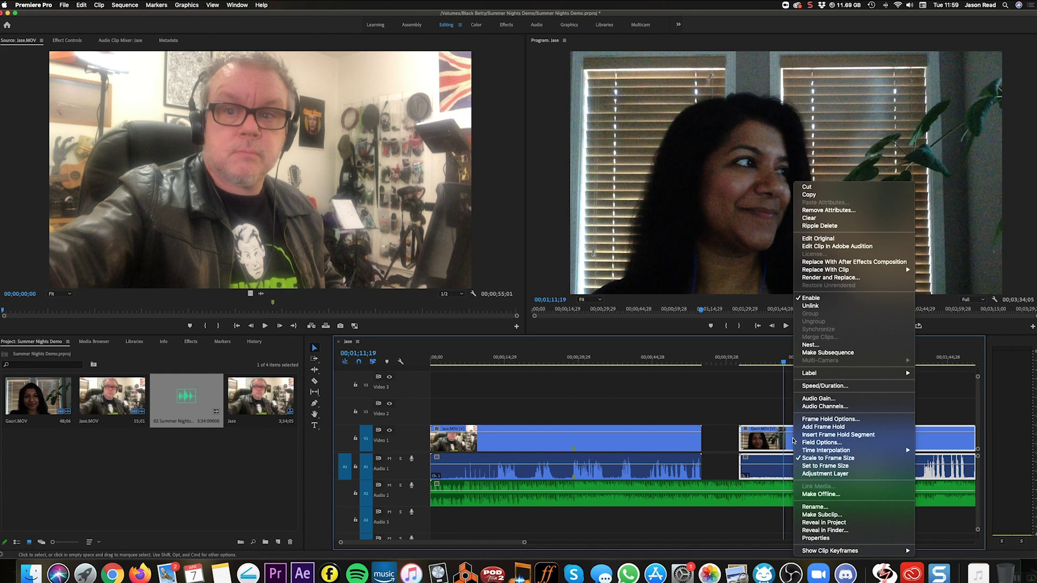
pyautogui.click(819, 458)
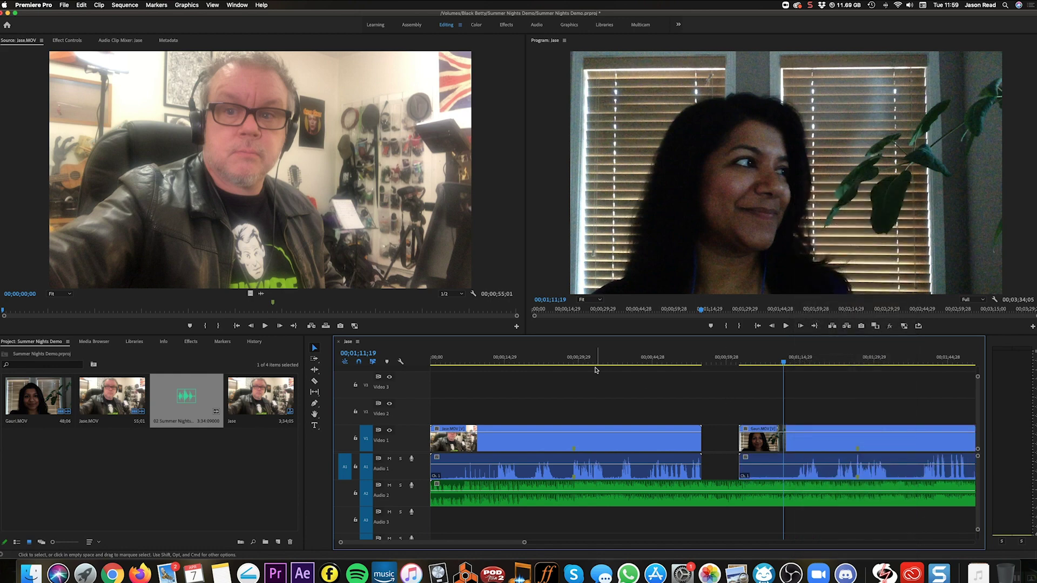
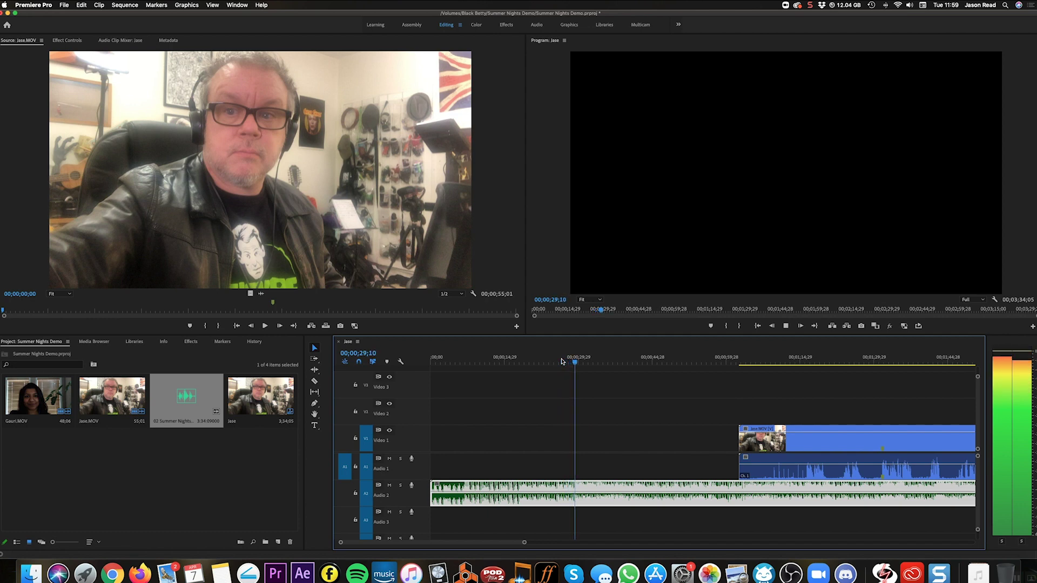
# - Play the backing track to find its sync point and mark the track at 00;00;23;19
pyautogui.press('space')
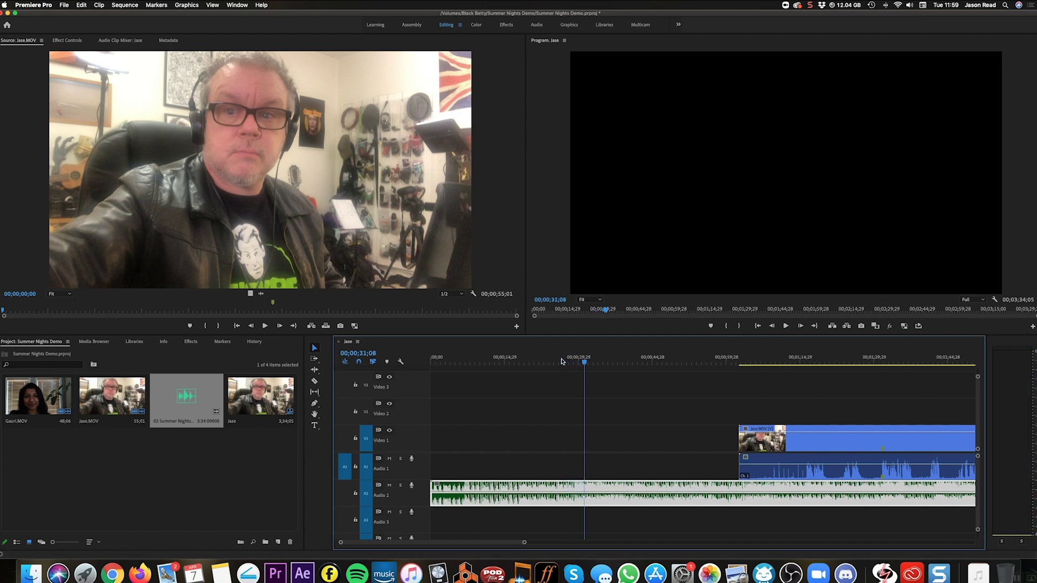
pyautogui.press('space')
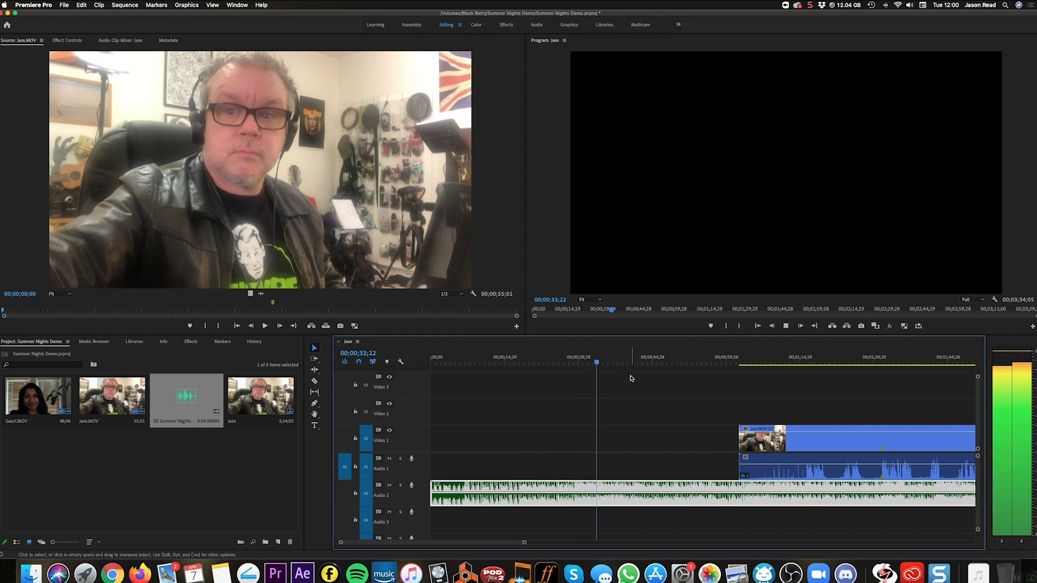
pyautogui.press('space')
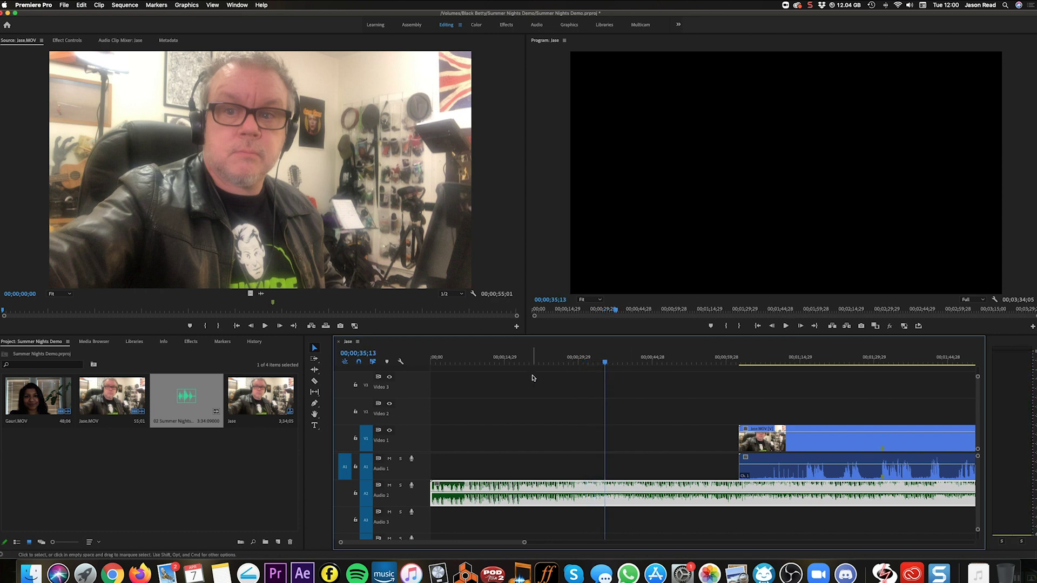
pyautogui.click(521, 361)
pyautogui.press('space')
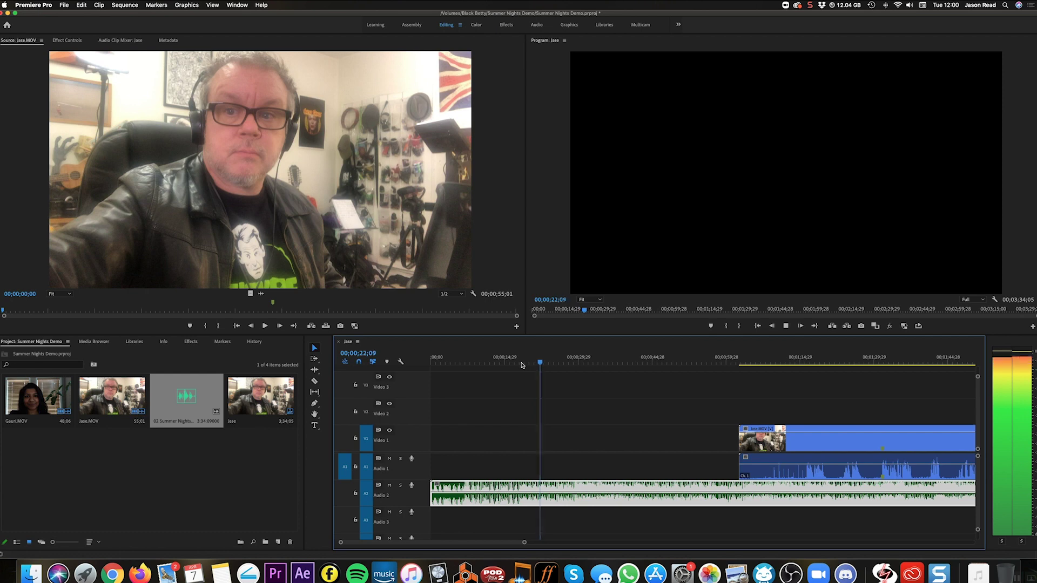
pyautogui.press('space')
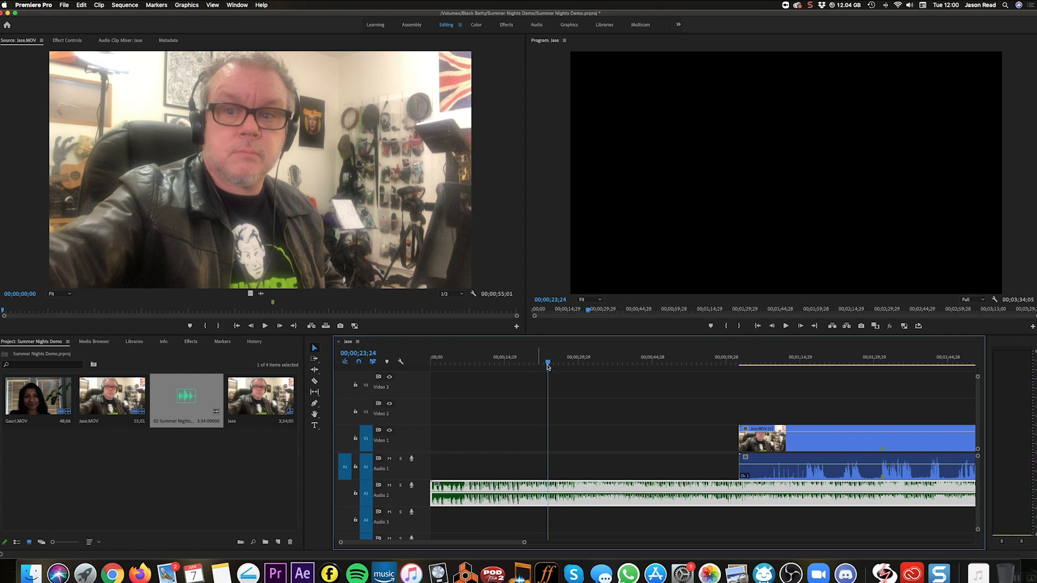
pyautogui.moveTo(549, 366); pyautogui.dragTo(546, 366)
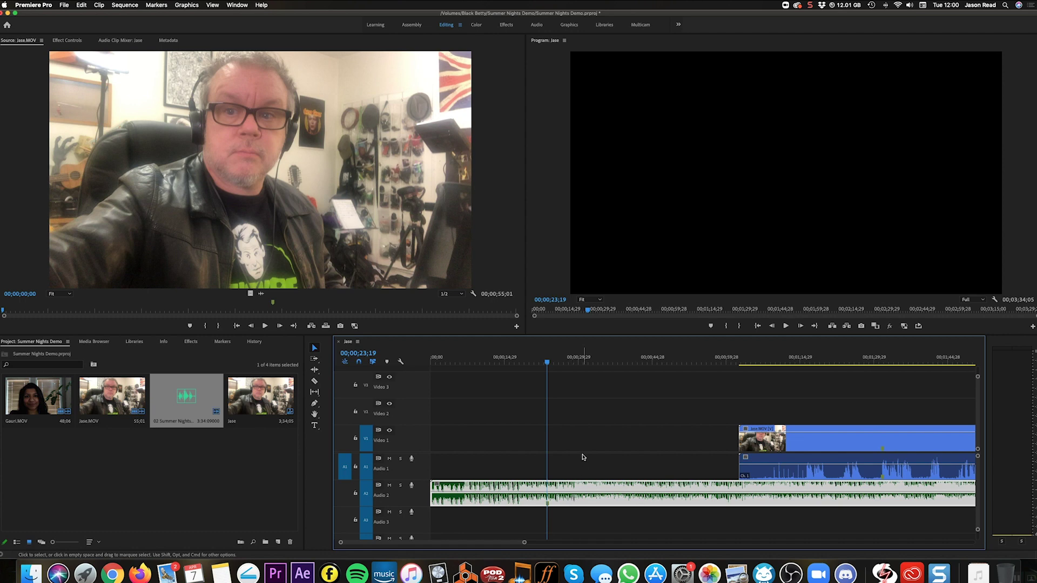
# - Play the backing track past its marker, then move the man's clip to the start of the sequence above it
pyautogui.press('space')
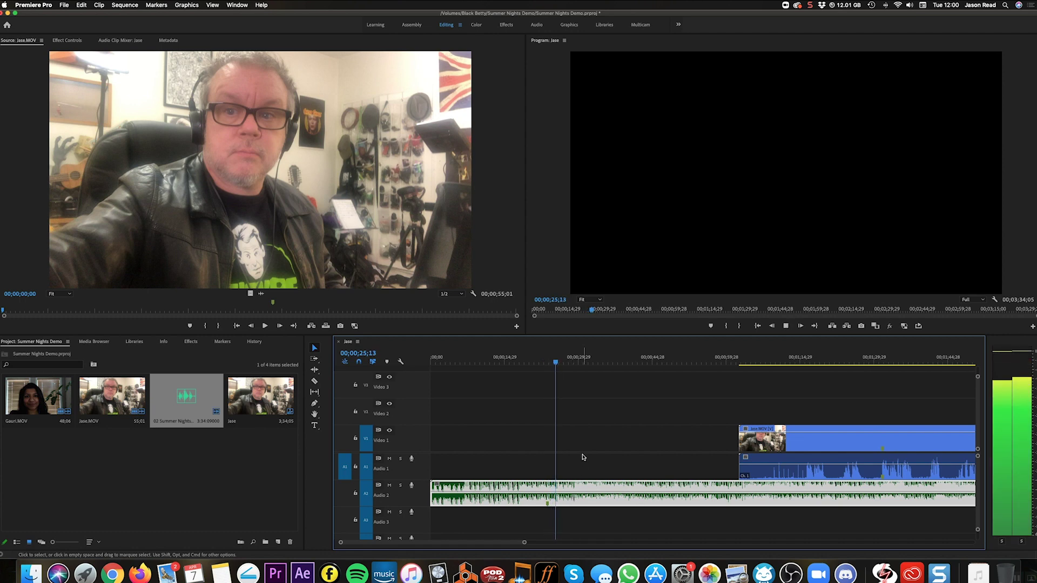
pyautogui.press('space')
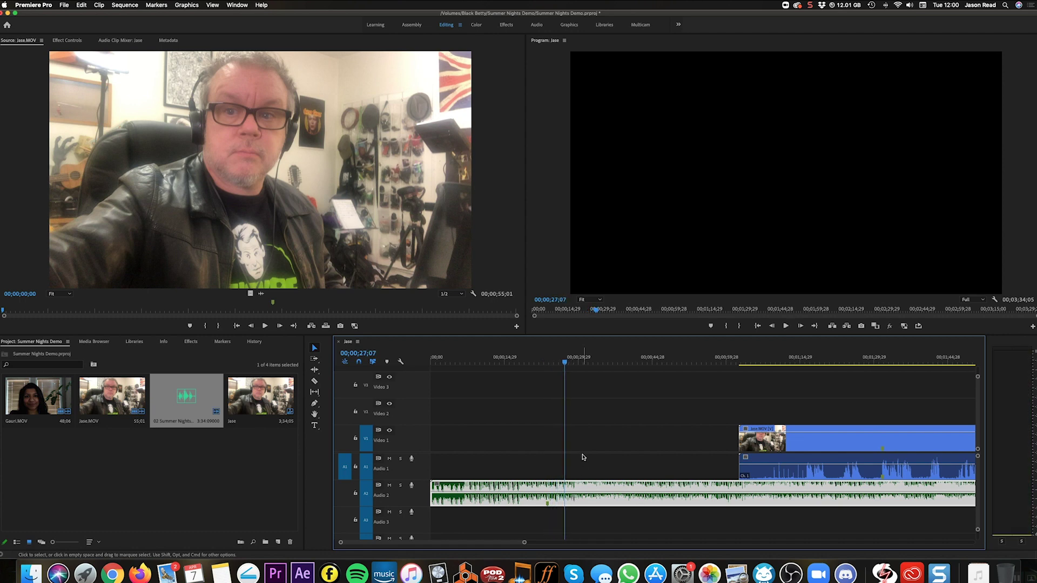
pyautogui.moveTo(699, 430); pyautogui.dragTo(473, 444)
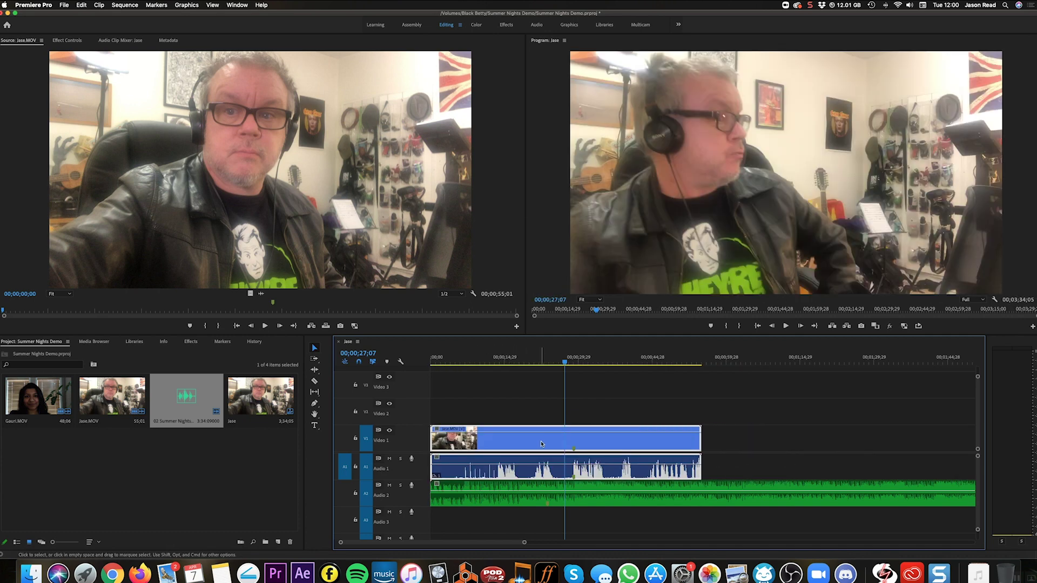
# - Trim the head of the man's clip and slide the clip until its marker lines up with the backing track's marker
pyautogui.click(448, 406)
pyautogui.moveTo(432, 439); pyautogui.dragTo(460, 439)
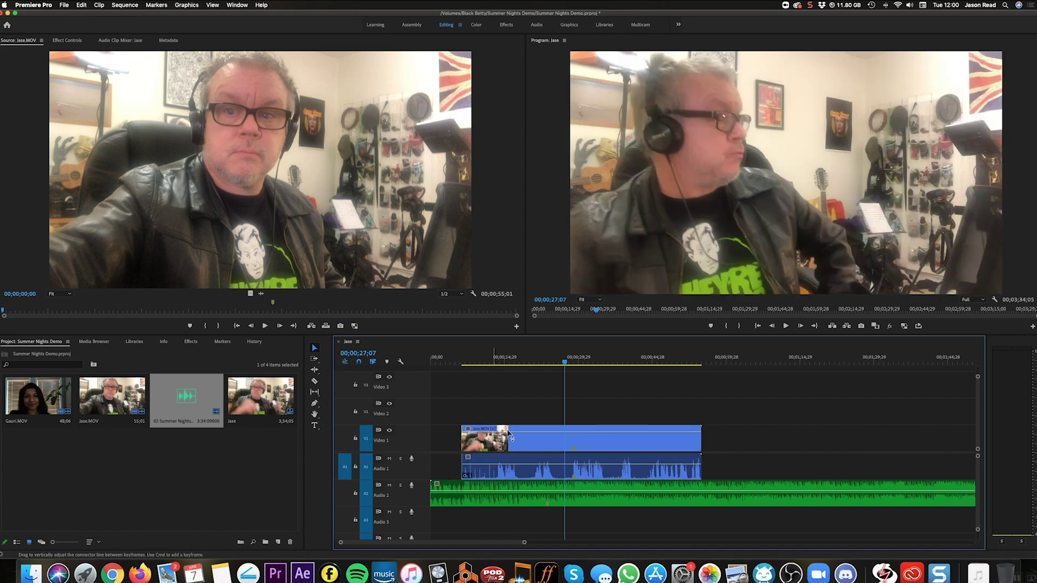
pyautogui.moveTo(523, 440); pyautogui.dragTo(499, 449)
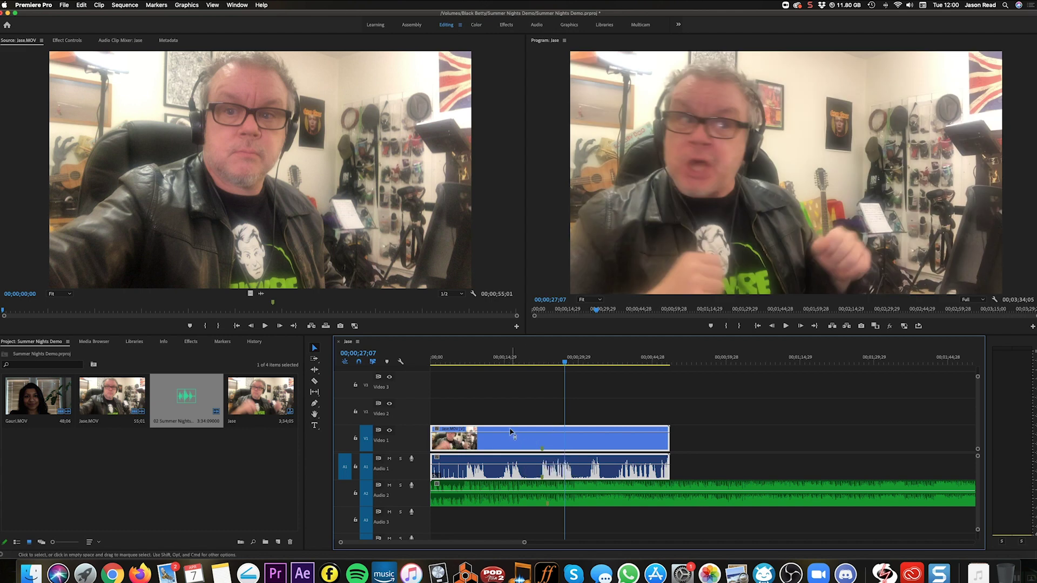
pyautogui.moveTo(488, 437); pyautogui.dragTo(494, 441)
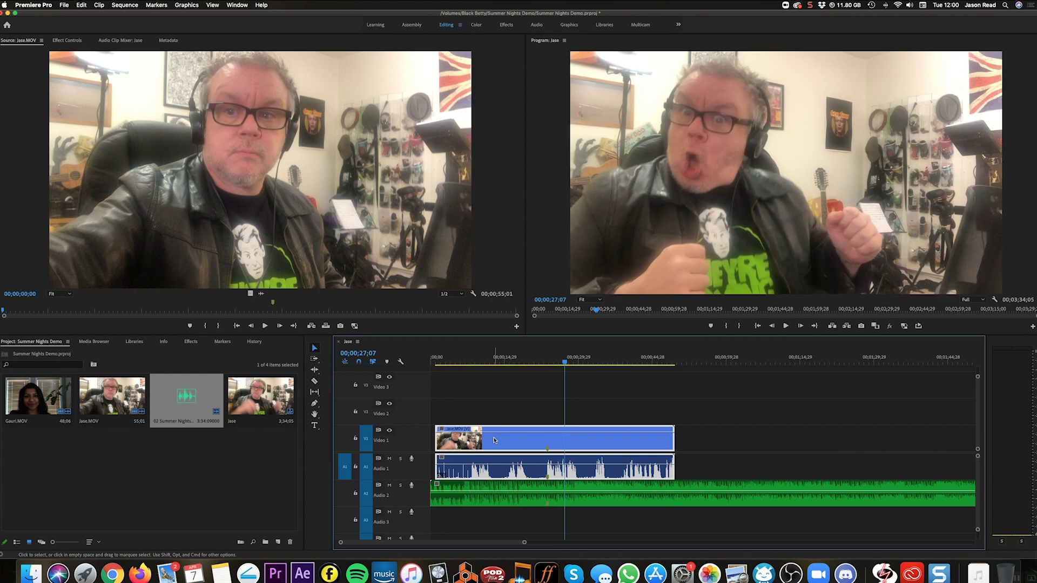
# - Turn off timeline snapping and play the section around the sync markers to check the man's timing
pyautogui.click(359, 362)
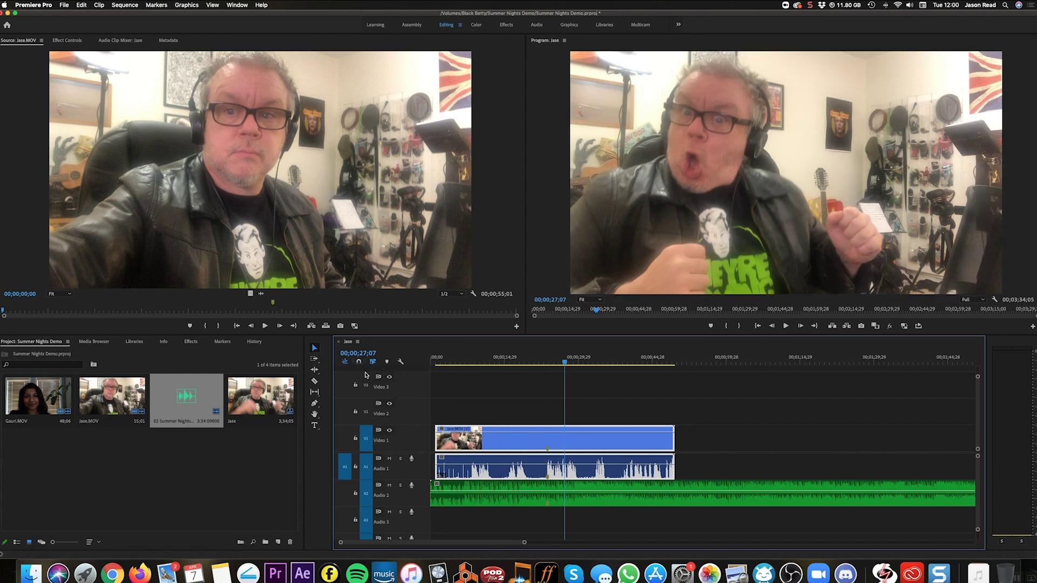
pyautogui.moveTo(524, 544); pyautogui.dragTo(492, 541)
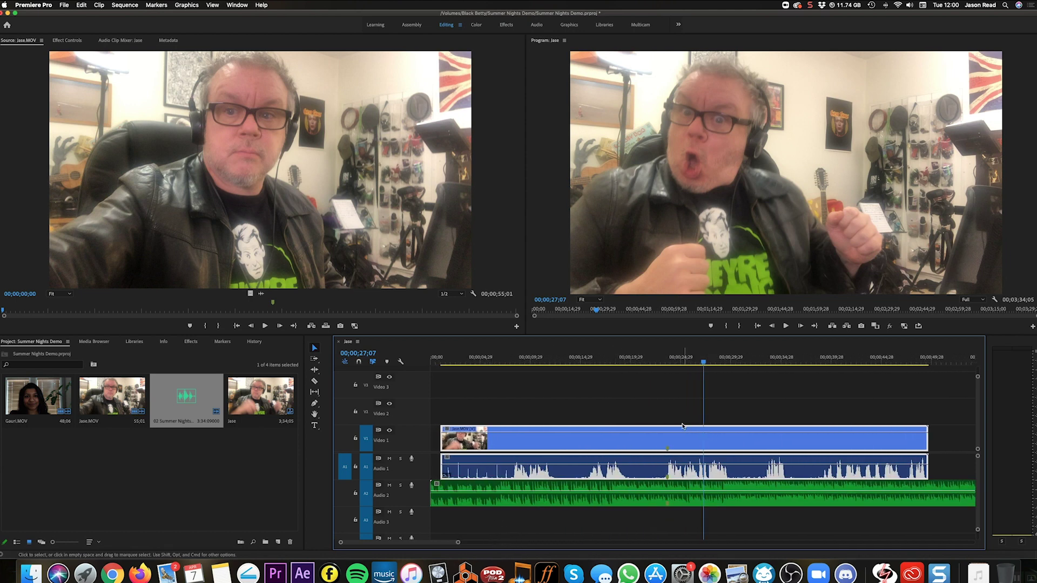
pyautogui.click(649, 361)
pyautogui.press('space')
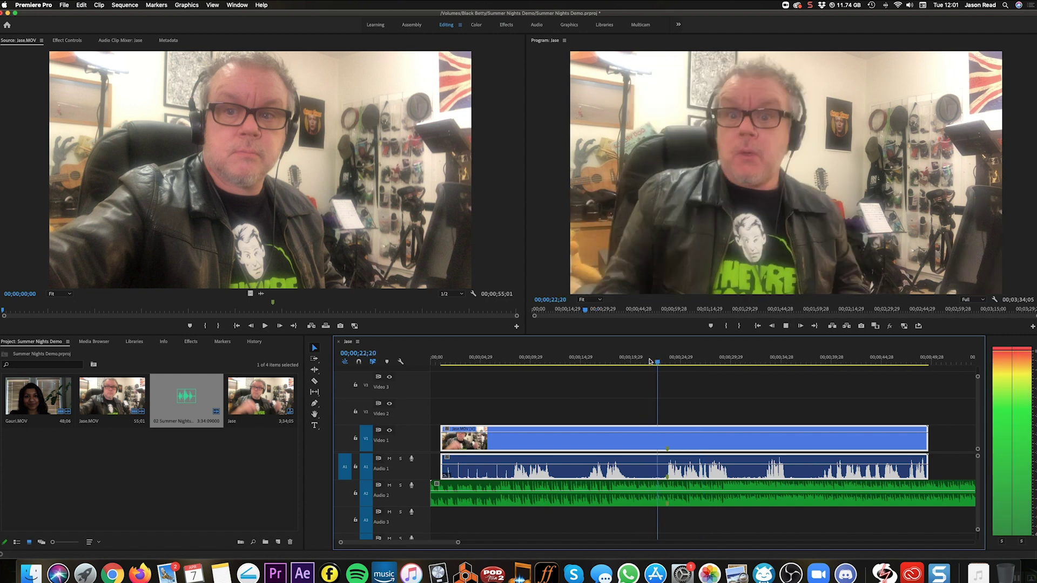
pyautogui.press('space')
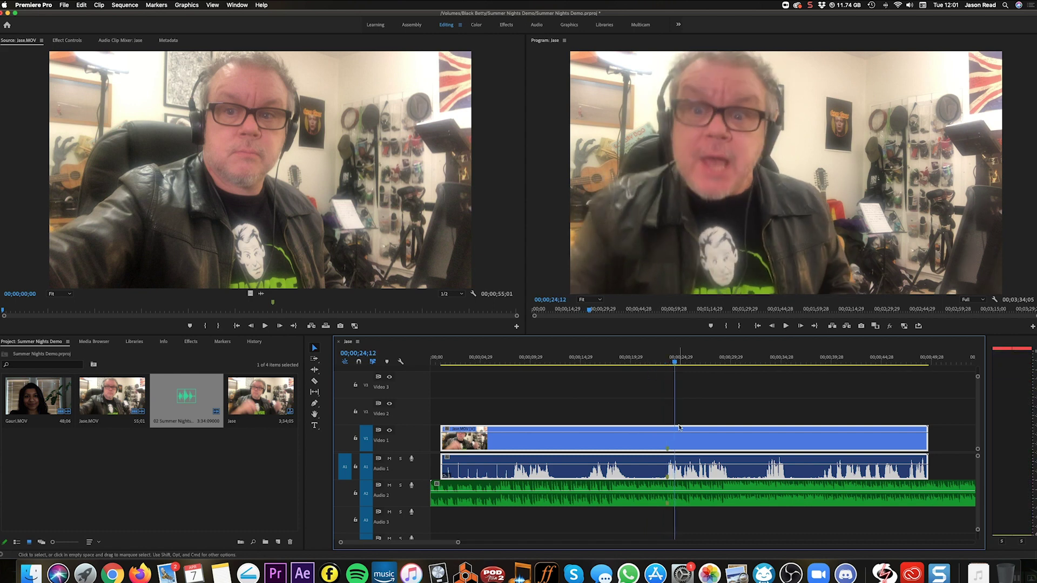
# - Nudge the man's clip slightly earlier, check its sync by playback, and extend its head back to the sequence start
pyautogui.moveTo(460, 541); pyautogui.dragTo(443, 542)
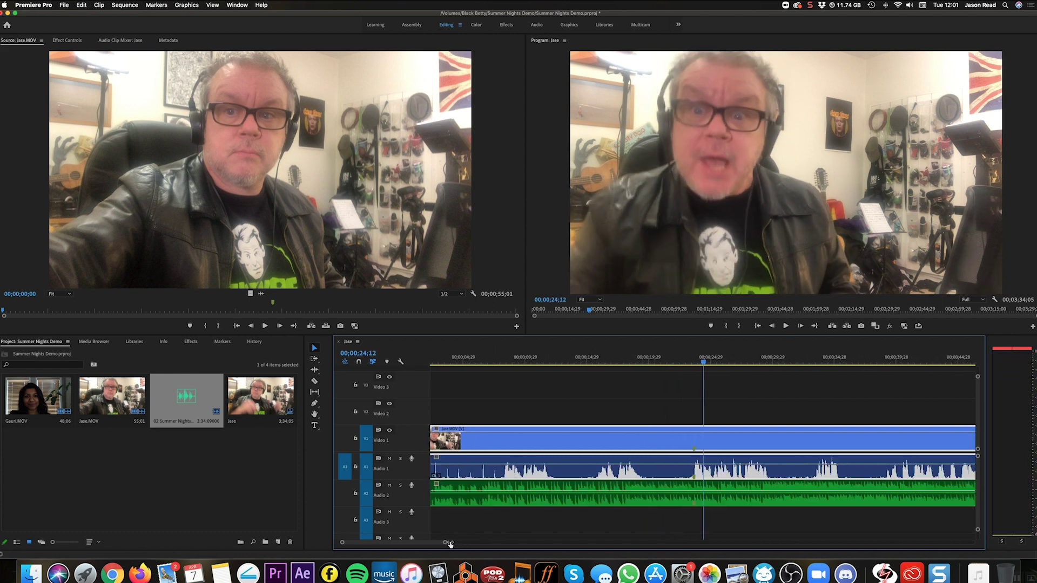
pyautogui.moveTo(580, 441); pyautogui.dragTo(576, 441)
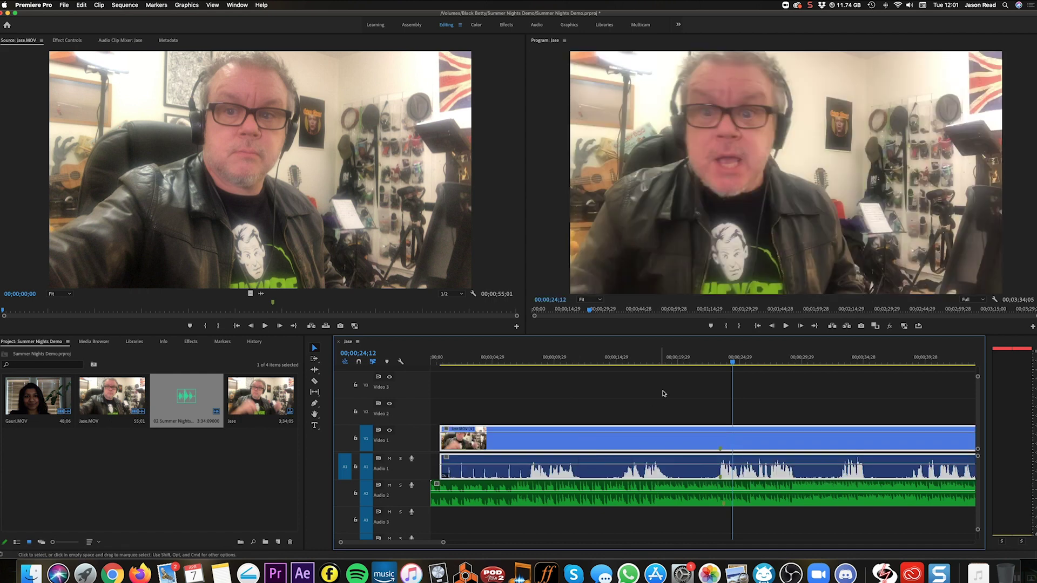
pyautogui.click(712, 365)
pyautogui.press('space')
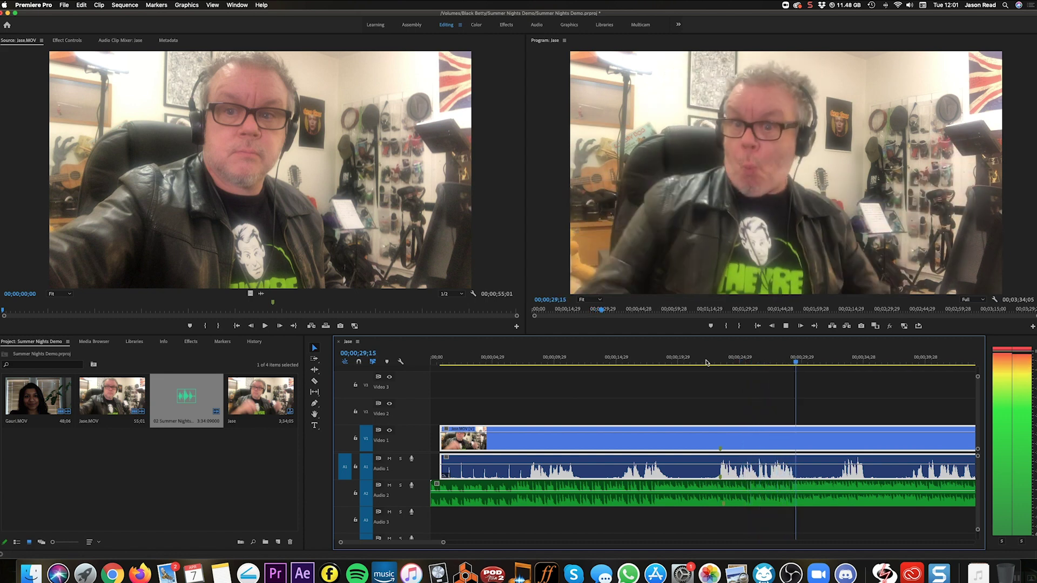
pyautogui.click(706, 363)
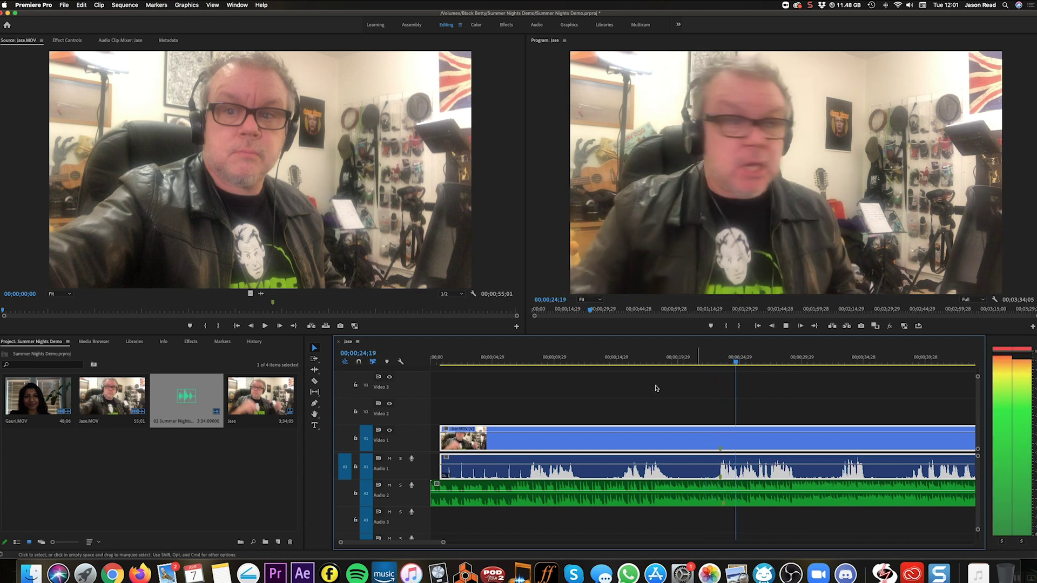
pyautogui.press('space')
pyautogui.moveTo(441, 438); pyautogui.dragTo(430, 439)
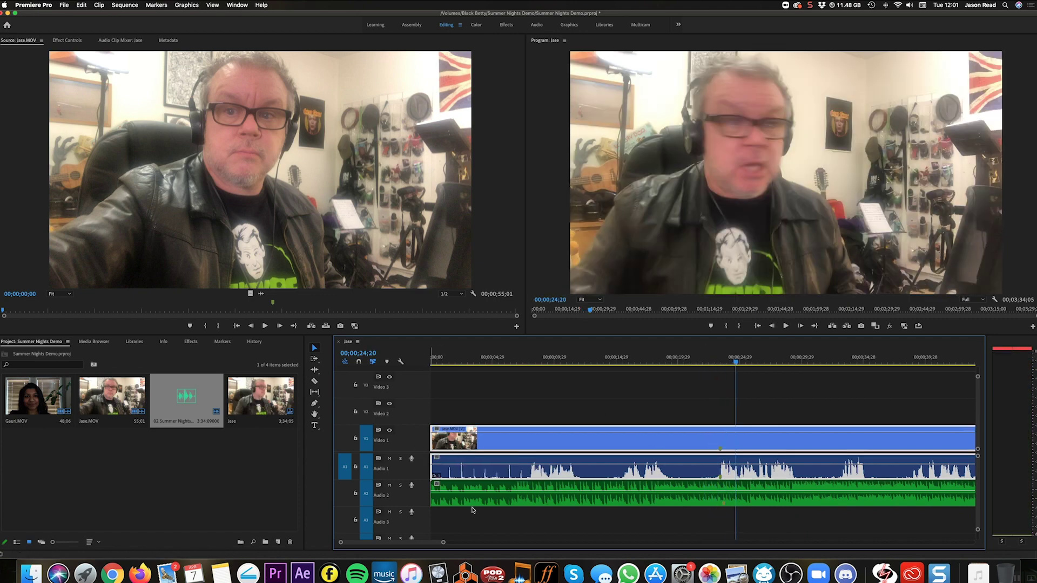
# - Move the backing track to Audio 3 and the woman's clip to Video 2 and Audio 2 at the sequence start
pyautogui.moveTo(444, 543); pyautogui.dragTo(597, 543)
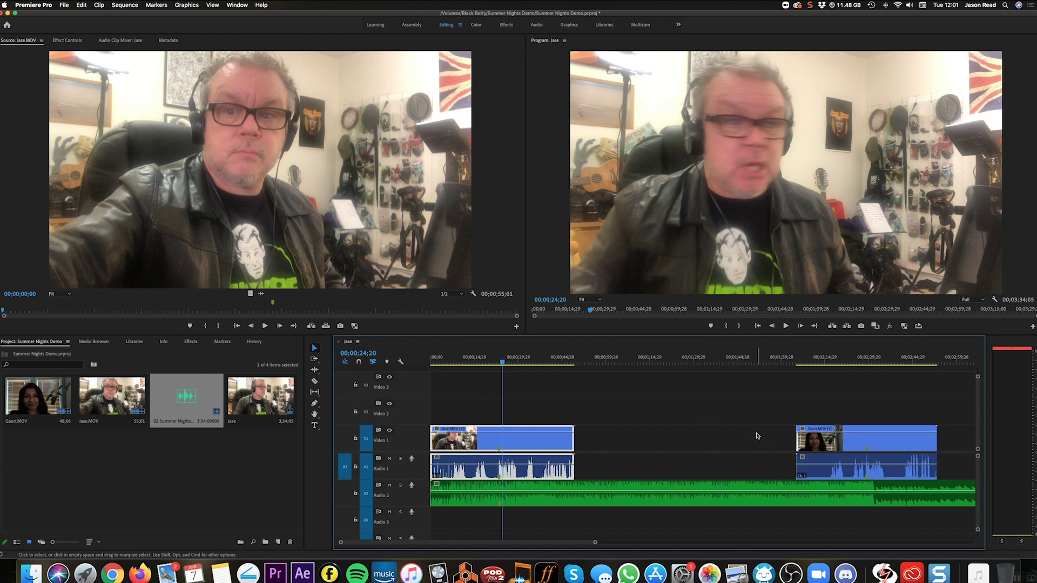
pyautogui.moveTo(619, 502); pyautogui.dragTo(620, 522)
pyautogui.moveTo(781, 401); pyautogui.dragTo(823, 509)
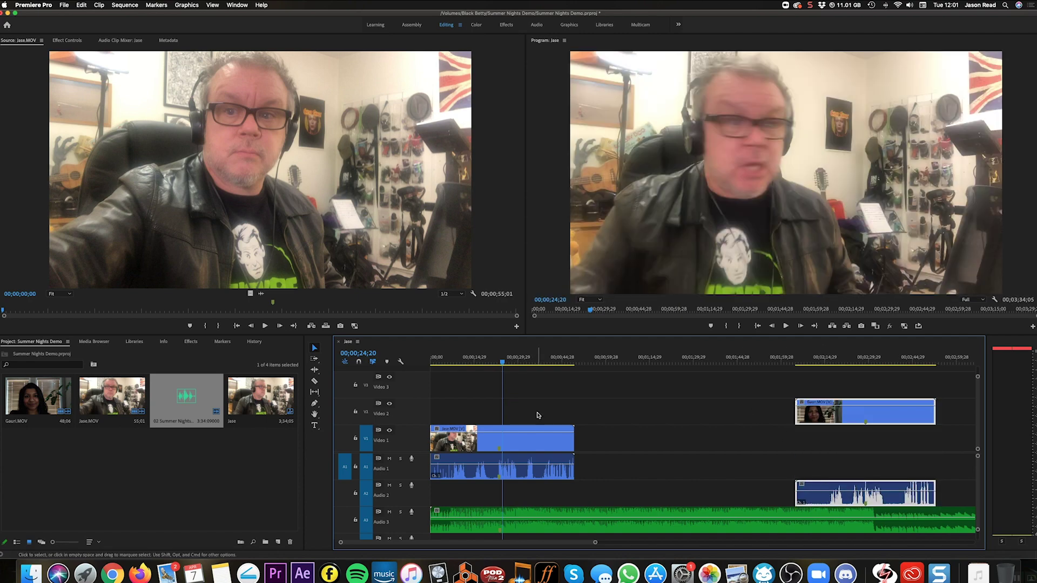
pyautogui.moveTo(851, 415); pyautogui.dragTo(467, 414)
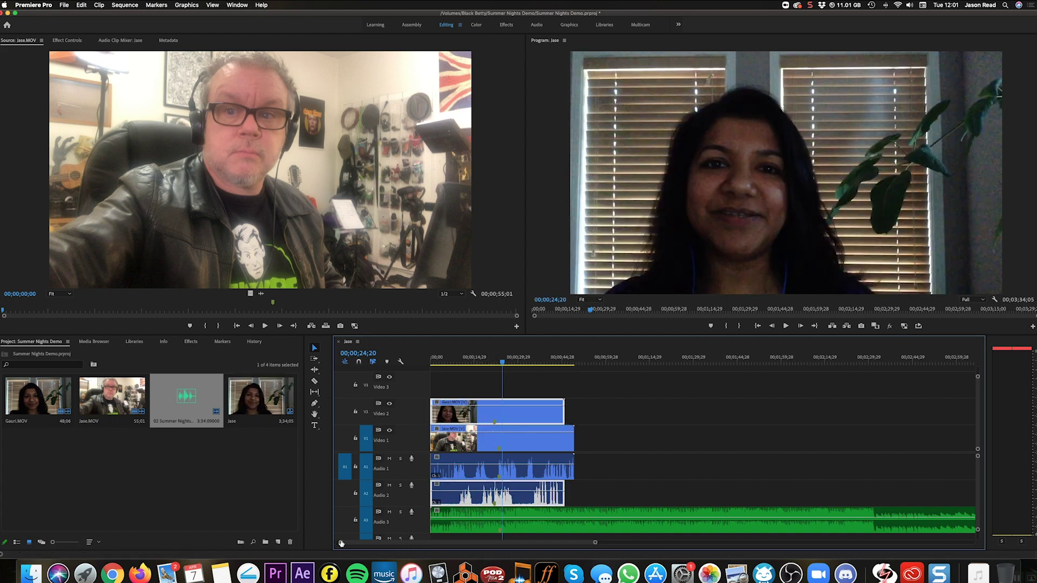
# - Slide the woman's clip later until its marker lines up with the marker on the man's clip
pyautogui.press('=')
pyautogui.press('=')
pyautogui.press('-')
pyautogui.press('=')
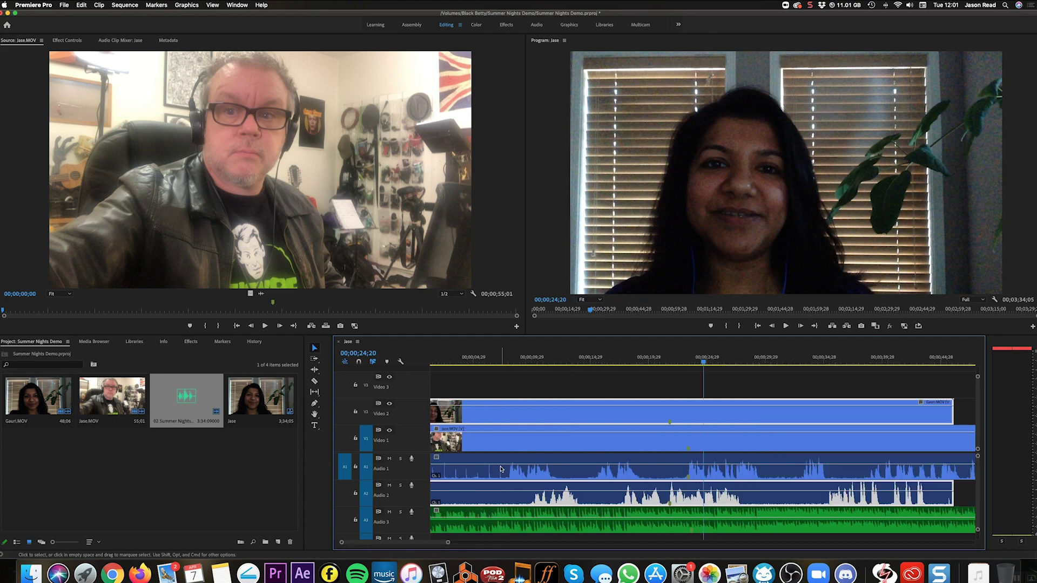
pyautogui.moveTo(551, 423); pyautogui.dragTo(573, 423)
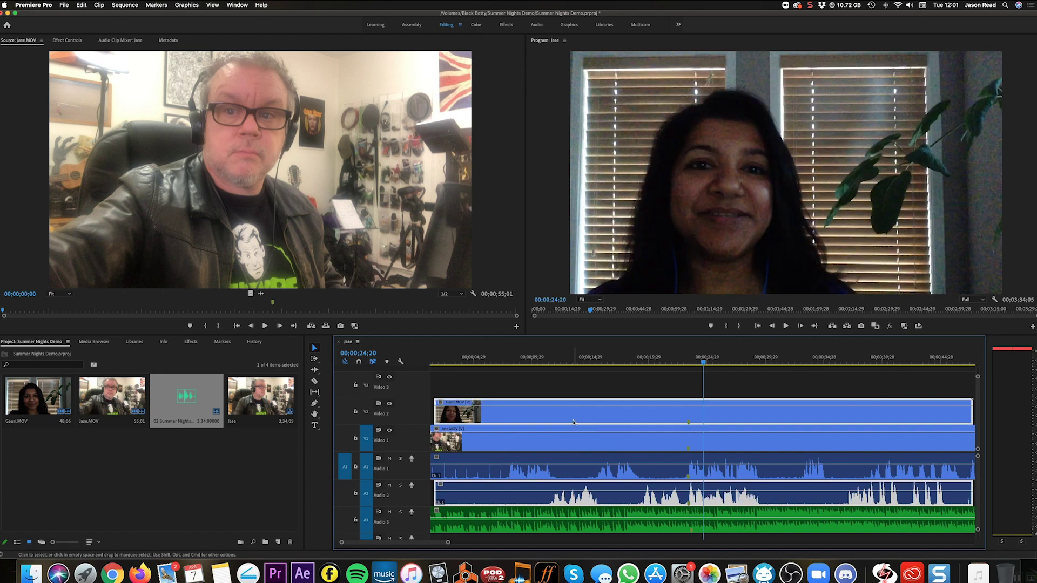
# - Play the section around the markers and nudge the woman's clip slightly later to refine her sync
pyautogui.click(684, 356)
pyautogui.press('space')
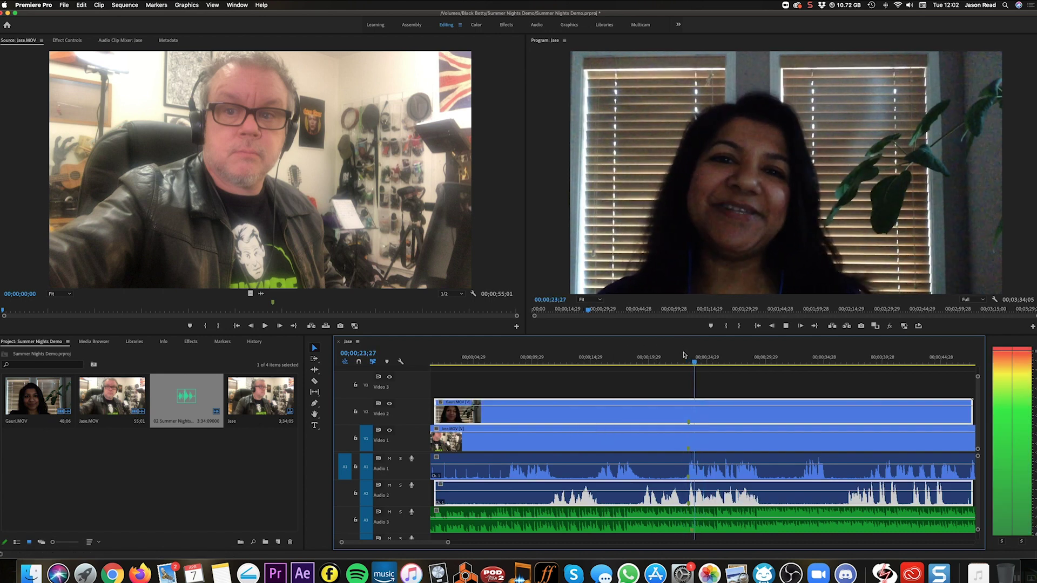
pyautogui.press('space')
pyautogui.moveTo(615, 417); pyautogui.dragTo(616, 418)
pyautogui.press('space')
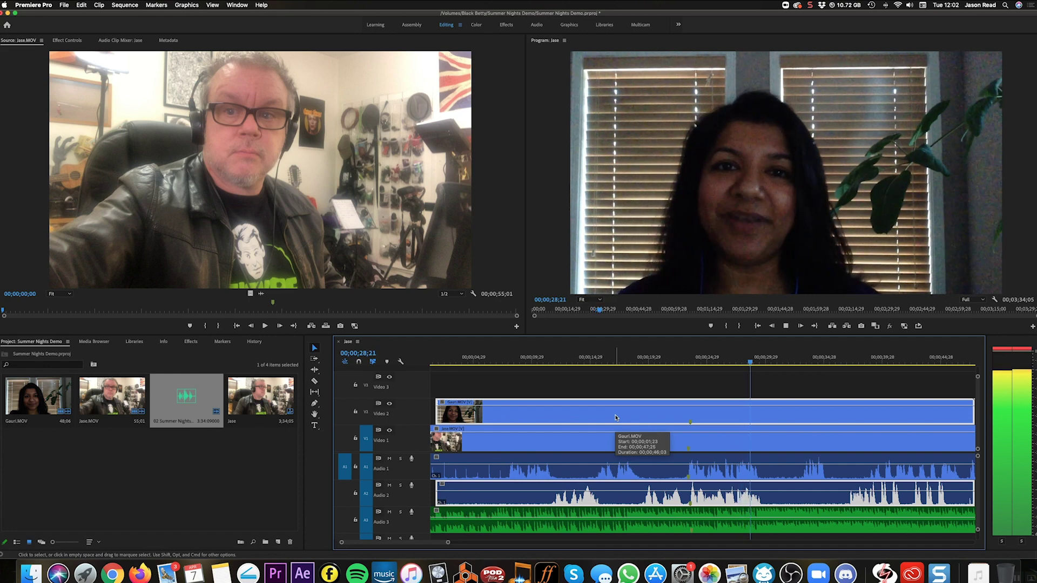
pyautogui.press('space')
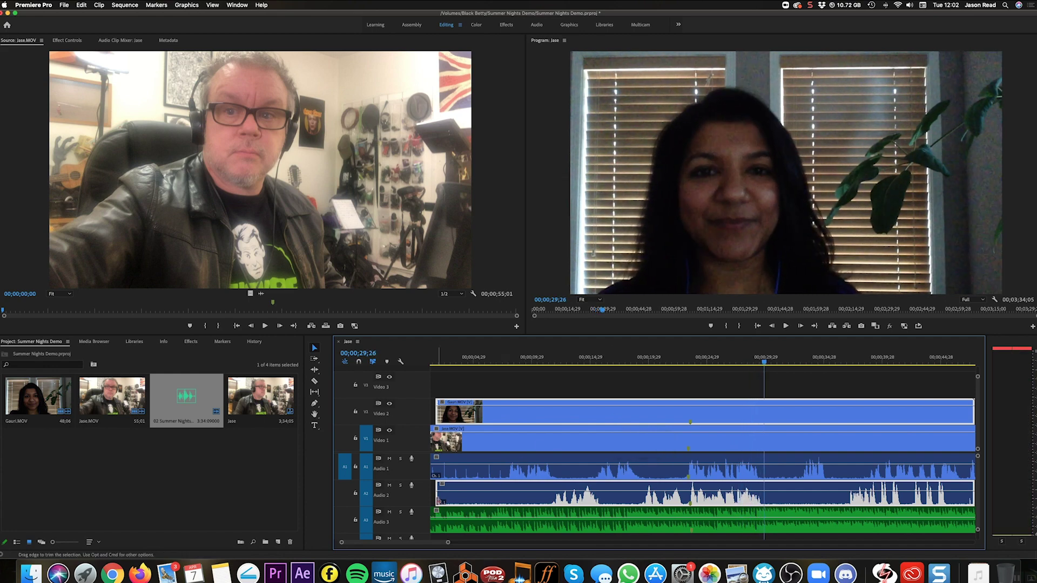
# - Extend the head of the woman's clip to the sequence start and return the playhead to 00;00;00;00
pyautogui.moveTo(437, 501); pyautogui.dragTo(432, 503)
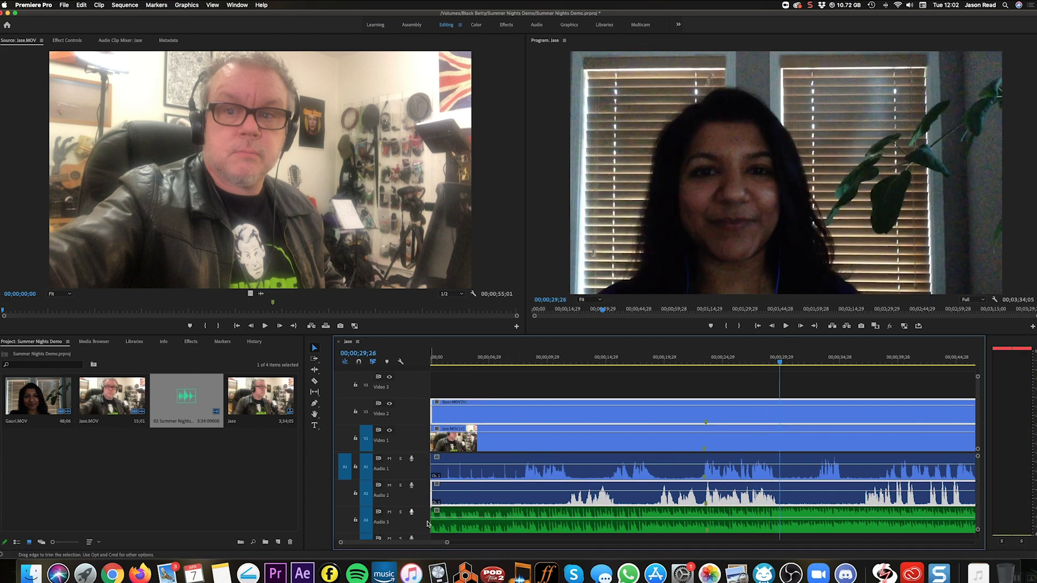
pyautogui.moveTo(450, 546); pyautogui.dragTo(518, 544)
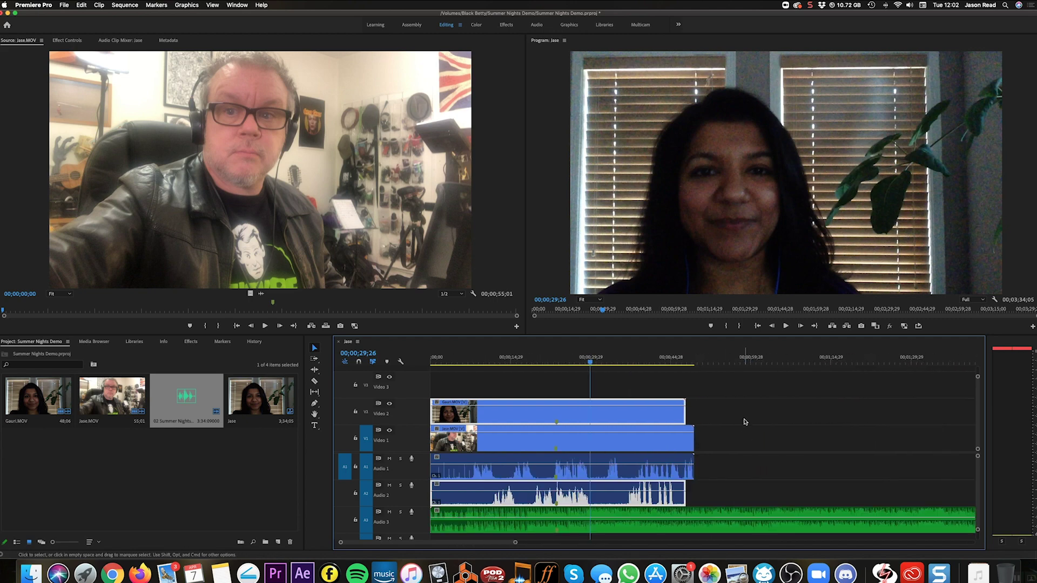
pyautogui.click(434, 363)
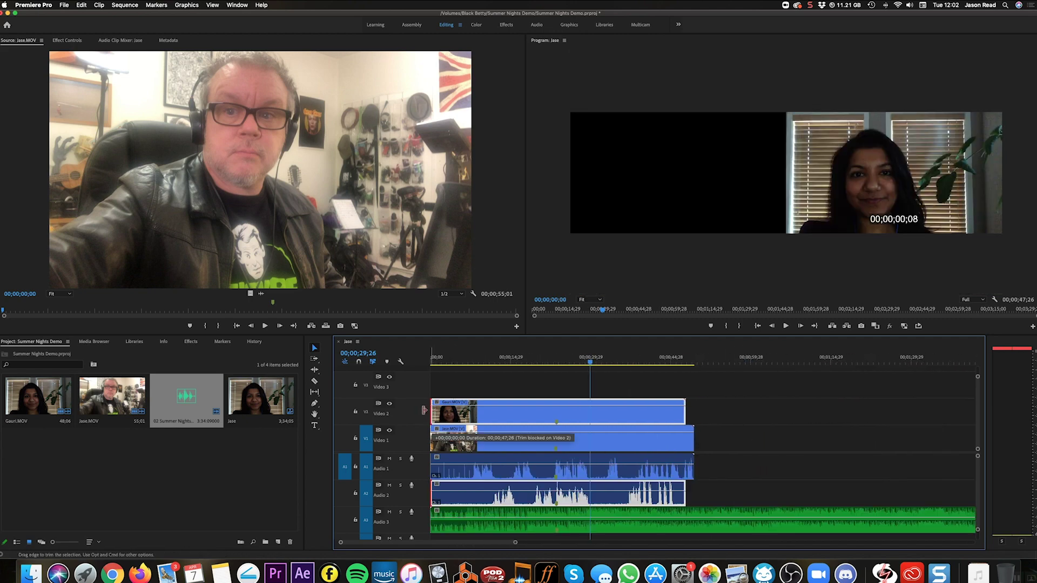
pyautogui.click(433, 363)
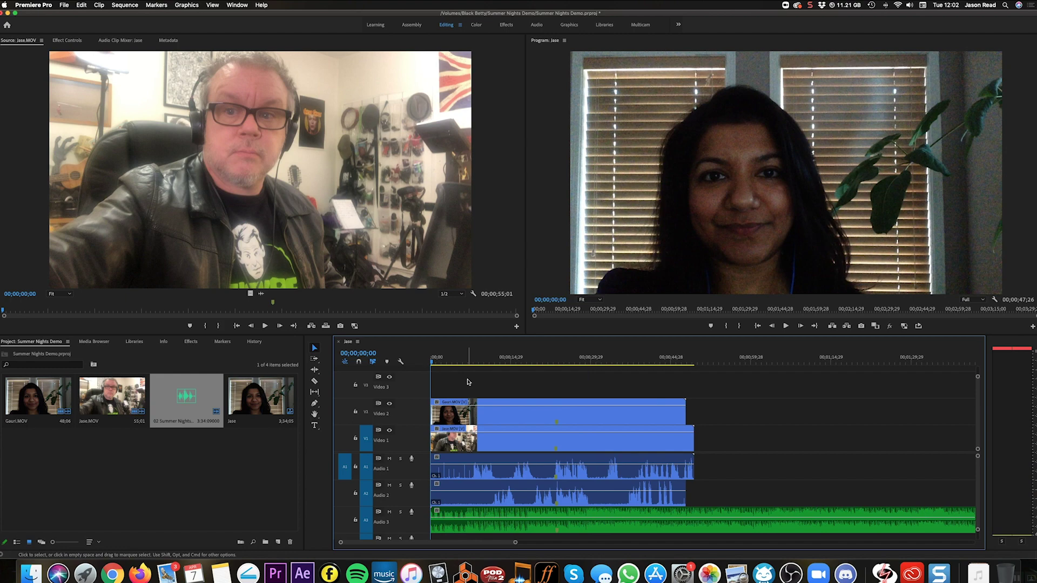
# - Trim the end of the man's clip so it finishes level with the woman's clip
pyautogui.moveTo(685, 496); pyautogui.dragTo(689, 495)
pyautogui.click(690, 441)
pyautogui.moveTo(689, 441); pyautogui.dragTo(684, 441)
pyautogui.click(701, 446)
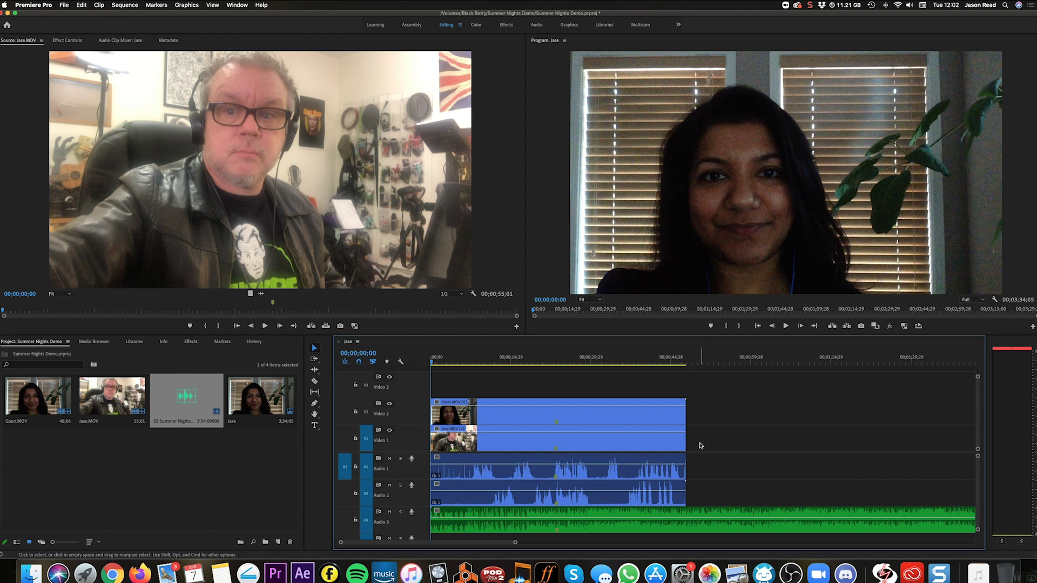
# - Play the duet from the beginning to check both singers' sync, and return the playhead to the sequence start
pyautogui.press('space')
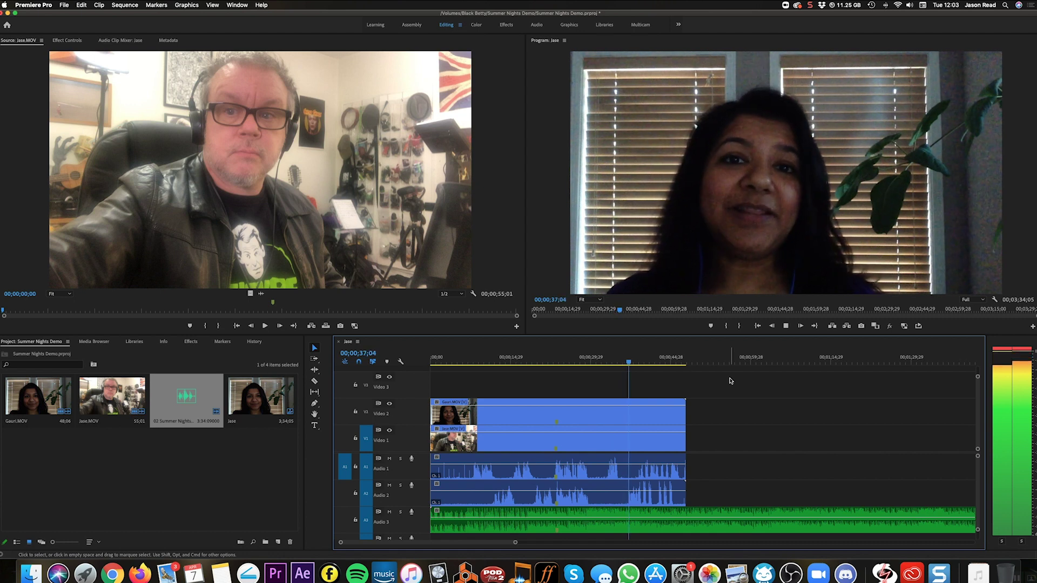
pyautogui.press('space')
pyautogui.press('d')
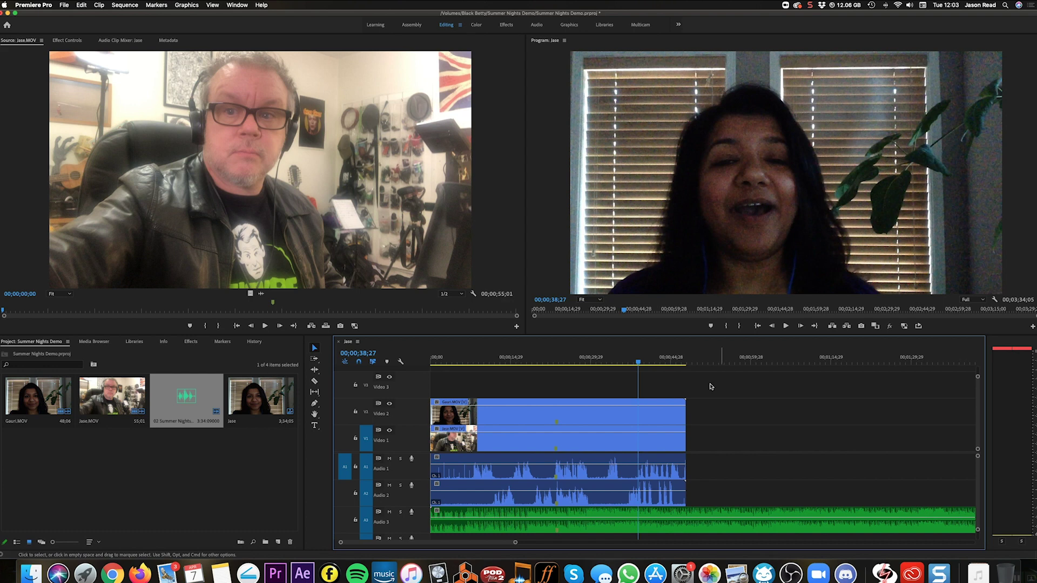
pyautogui.click(438, 361)
pyautogui.moveTo(438, 361); pyautogui.dragTo(421, 363)
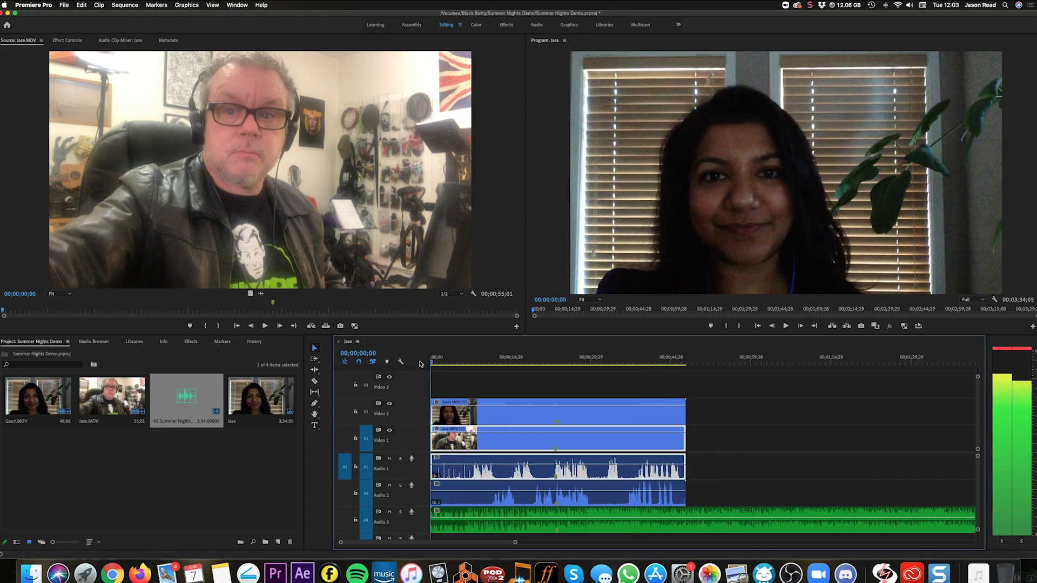
# - Search the effects for Crop and apply it to the woman's clip on Video 2
pyautogui.click(214, 476)
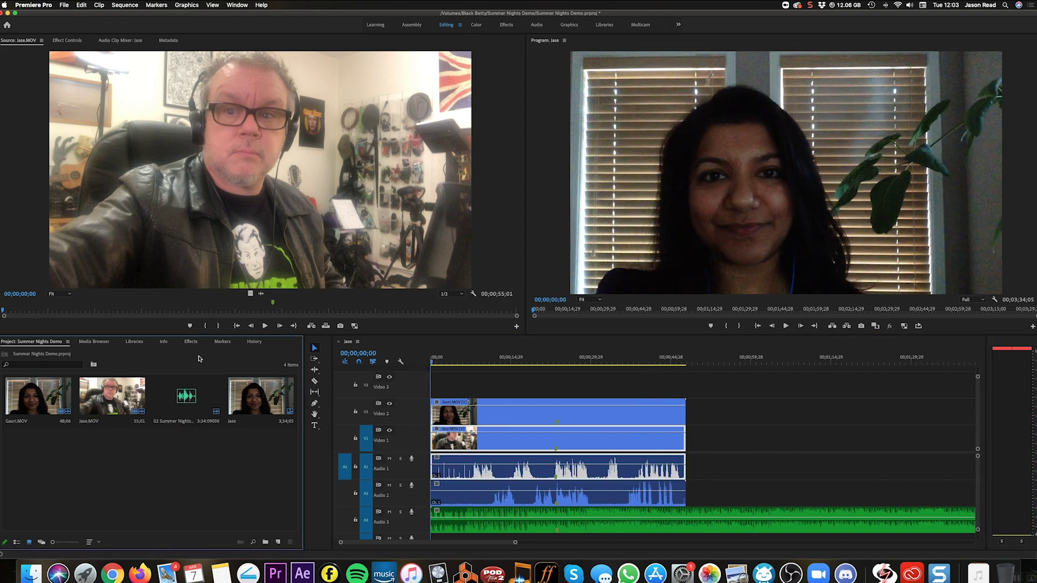
pyautogui.click(191, 342)
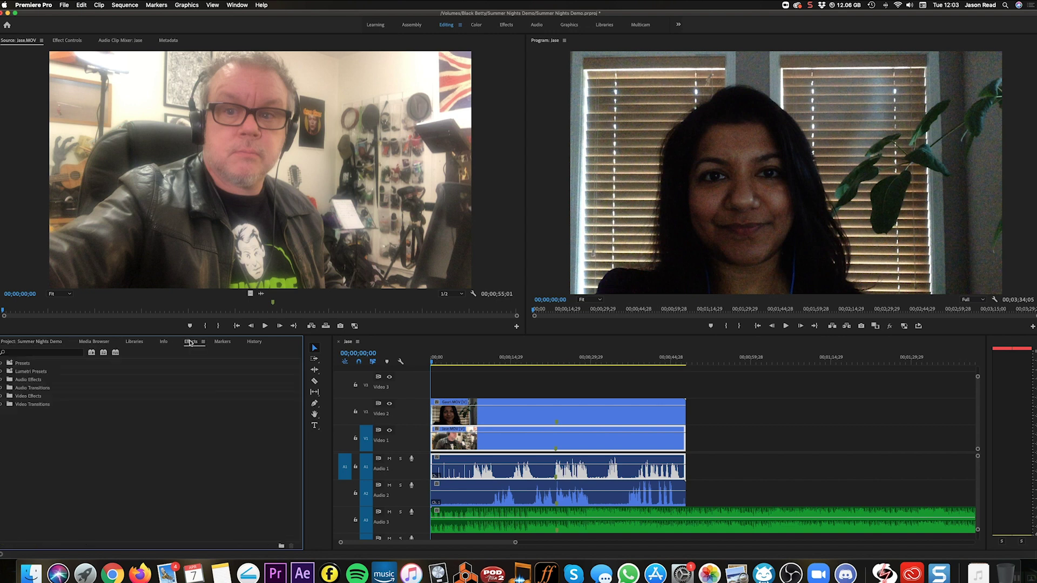
pyautogui.click(21, 354)
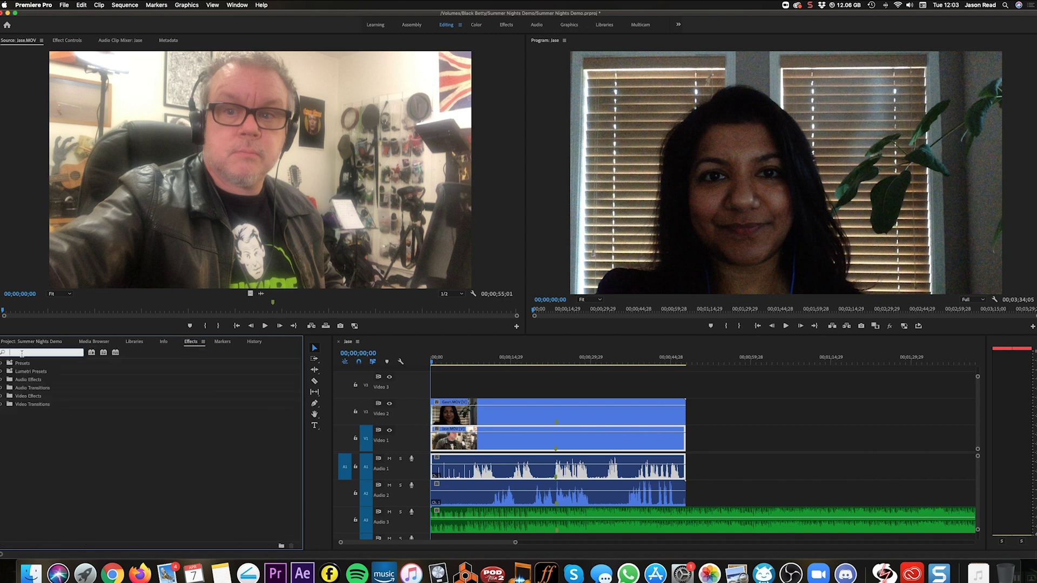
pyautogui.write('tr')
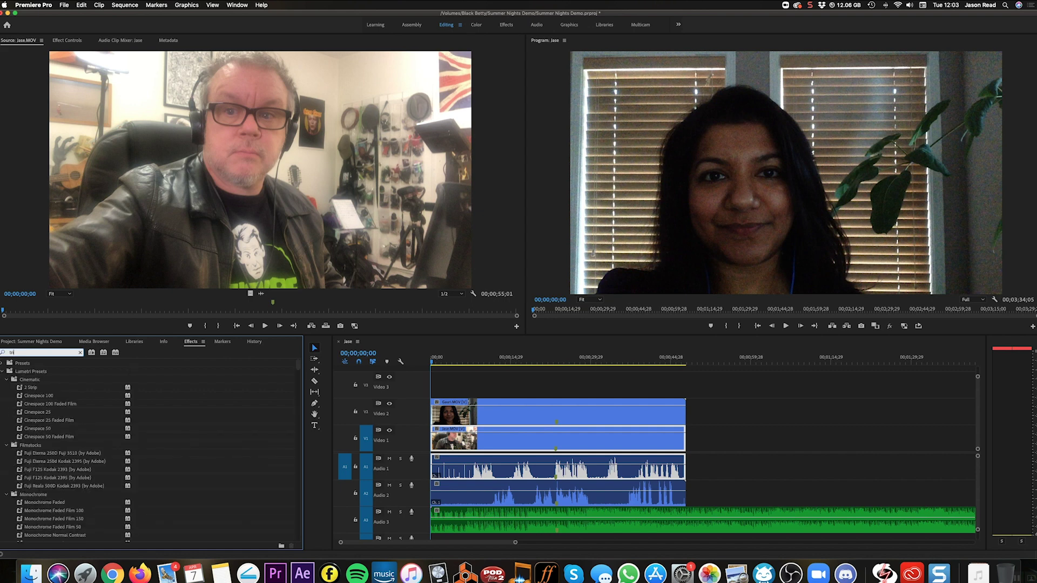
pyautogui.write('im')
pyautogui.doubleClick(14, 354)
pyautogui.write('crop')
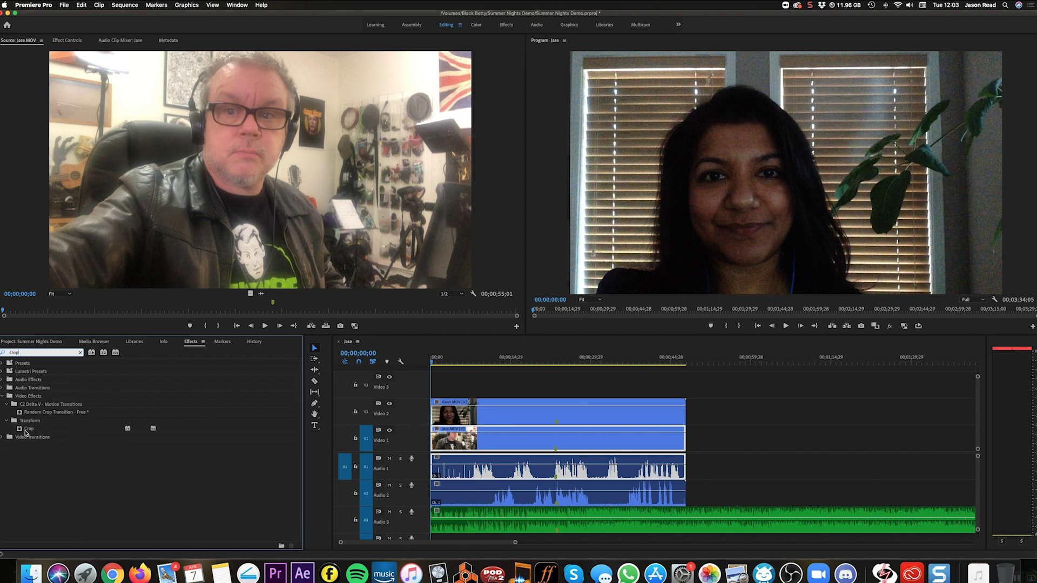
pyautogui.moveTo(25, 432); pyautogui.dragTo(454, 413)
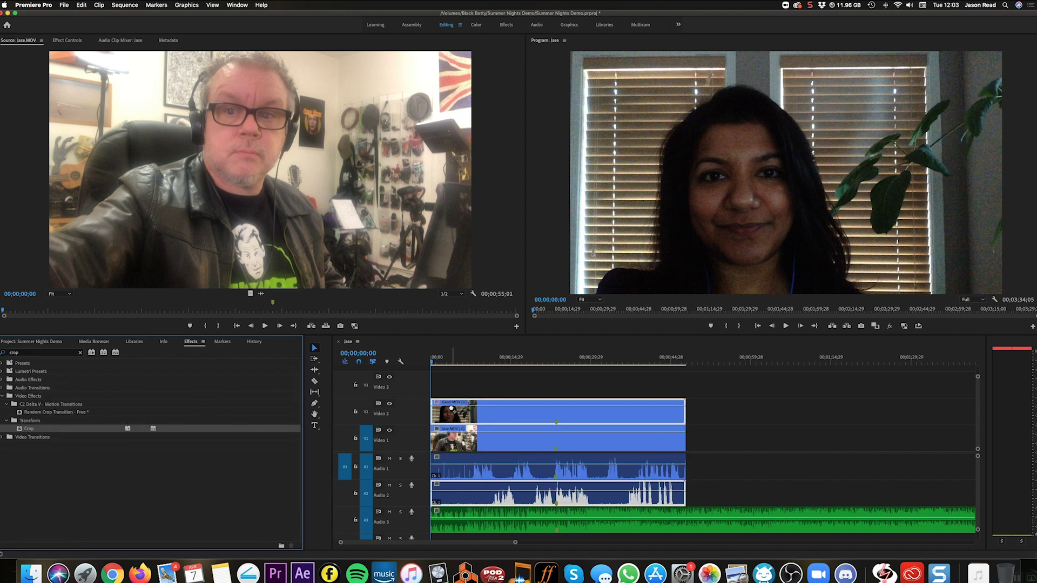
# - Move the playhead to 00;00;03;27 and show the effect settings of the woman's clip
pyautogui.click(451, 360)
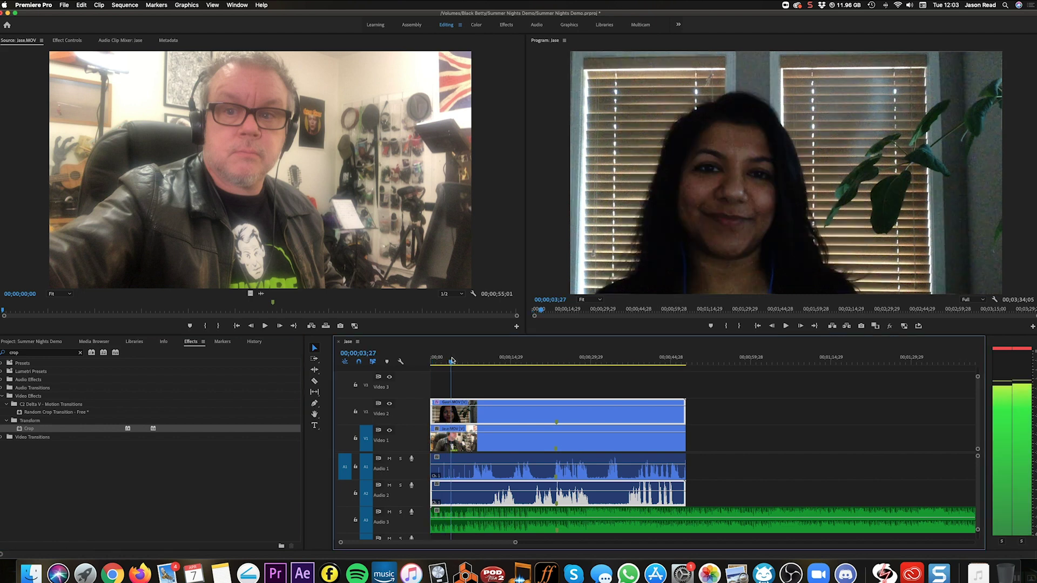
pyautogui.click(72, 41)
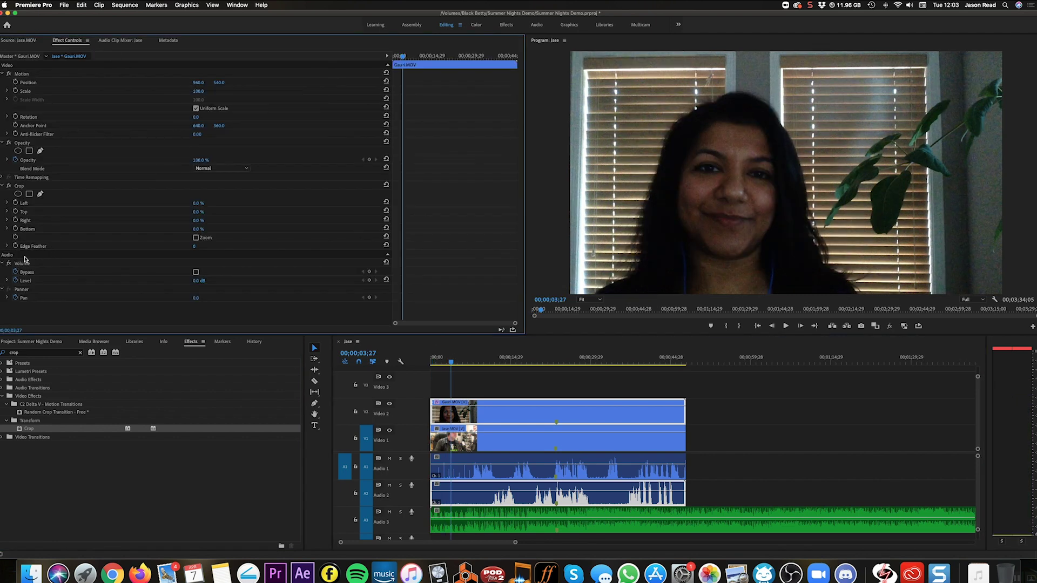
pyautogui.click(15, 40)
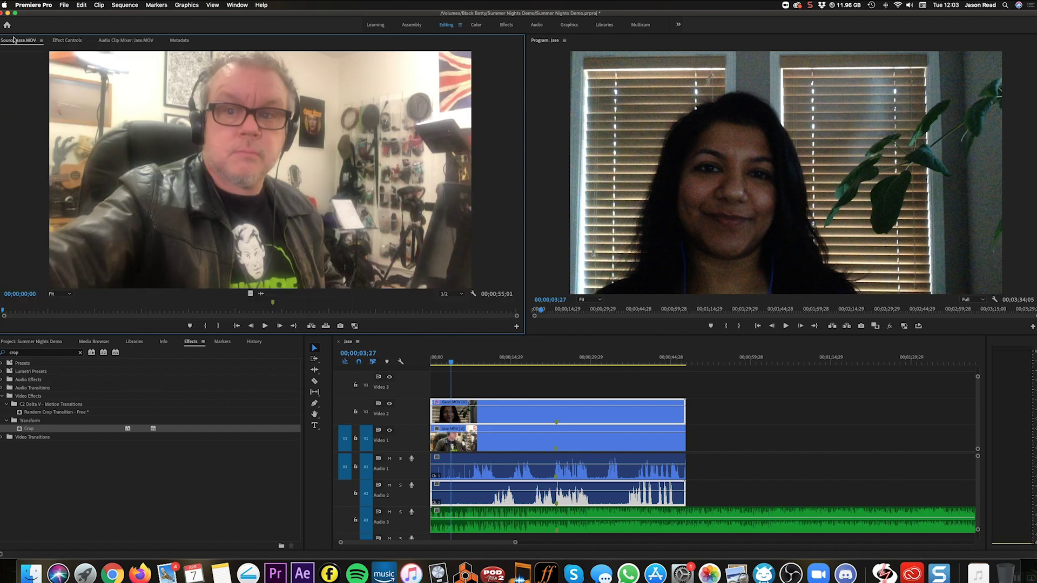
pyautogui.click(67, 42)
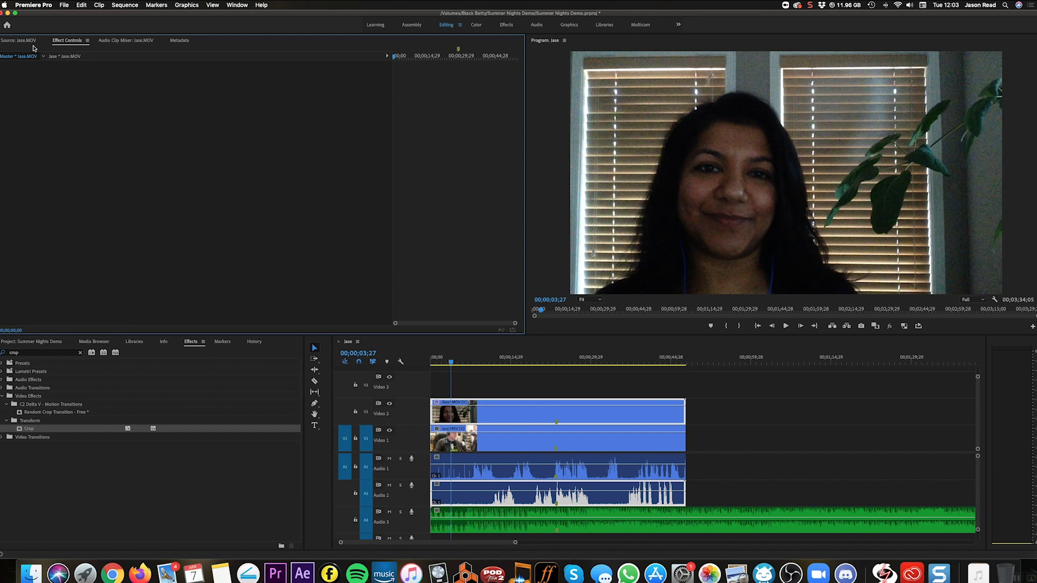
pyautogui.click(526, 406)
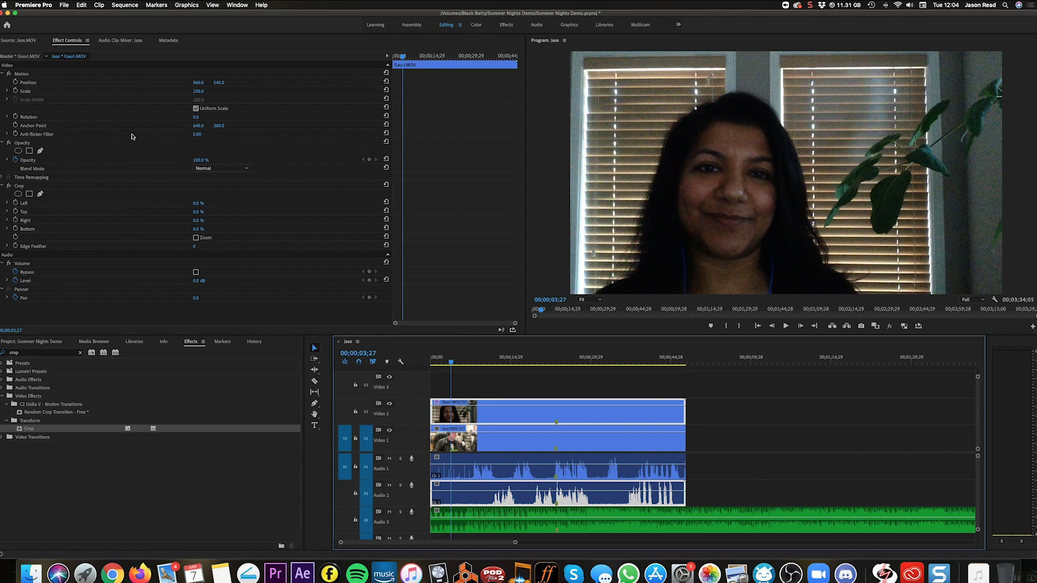
# - Try shifting the woman's clip slightly to the left and scrub through it to check which way she looks
pyautogui.click(196, 84)
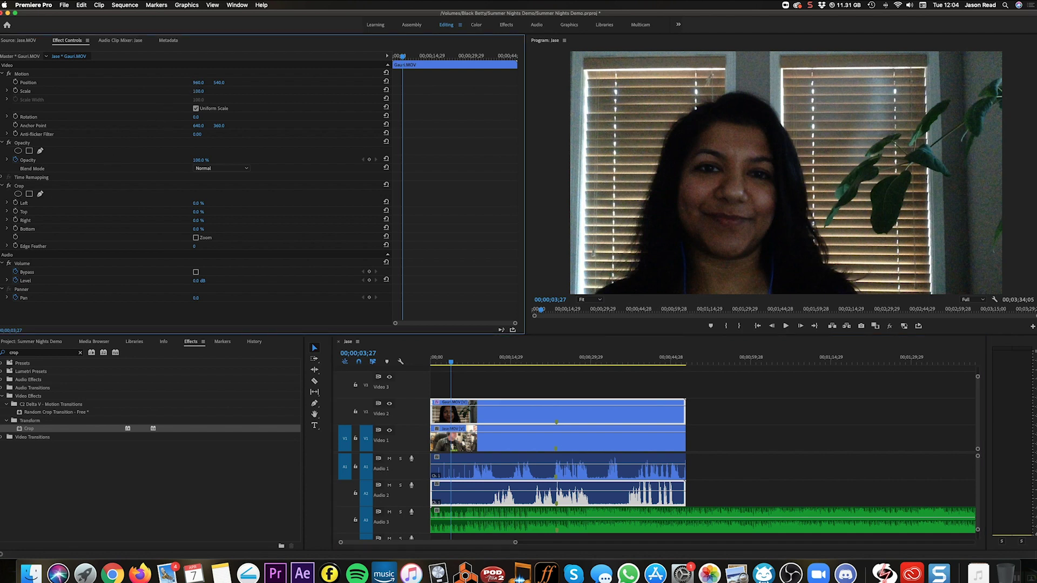
pyautogui.moveTo(196, 82)
pyautogui.mouseDown()
pyautogui.moveTo(600, 82)
pyautogui.moveTo(193, 82)
pyautogui.mouseUp()
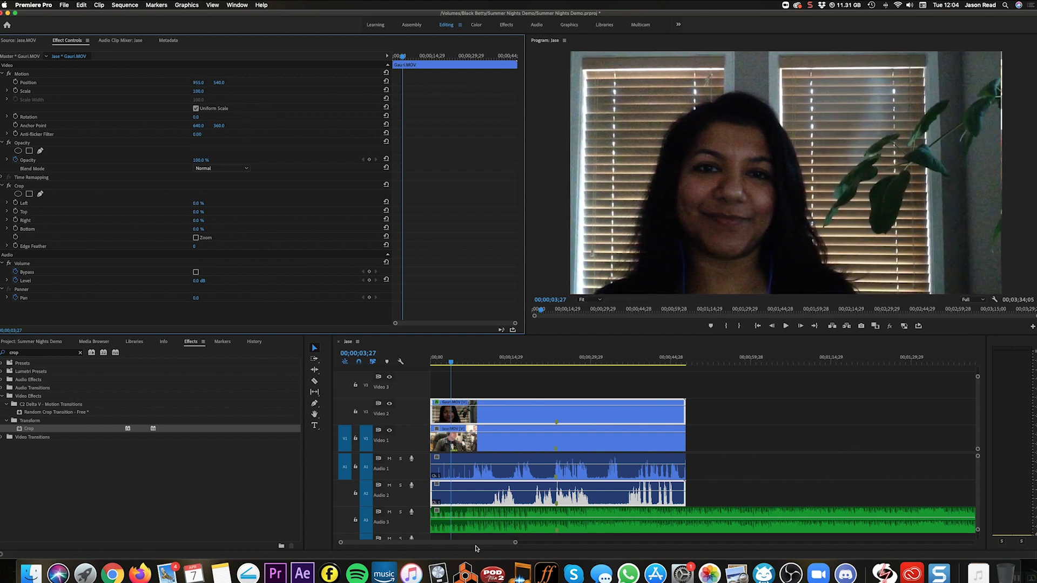
pyautogui.moveTo(451, 362); pyautogui.dragTo(498, 364)
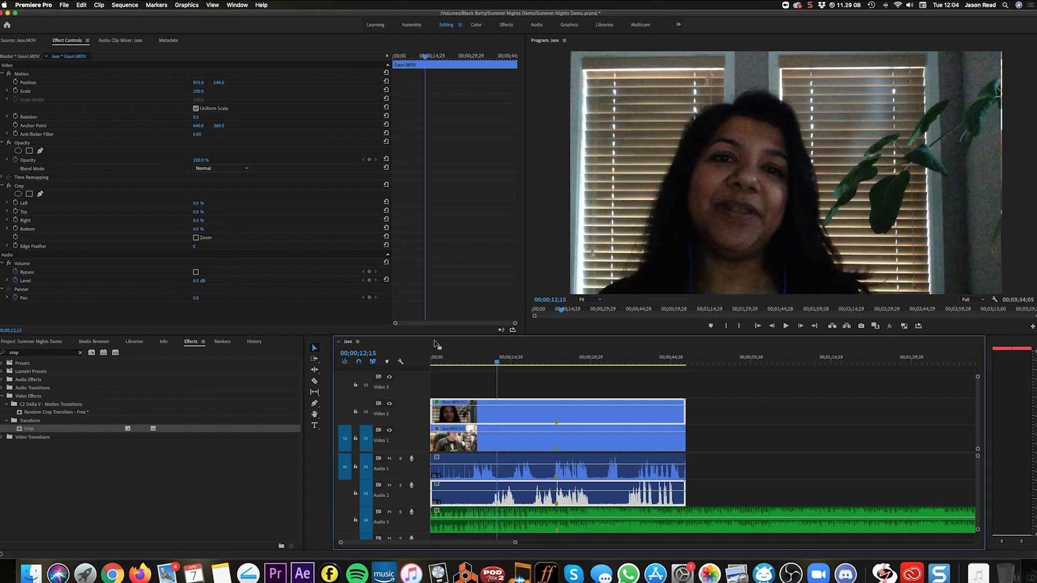
pyautogui.click(443, 361)
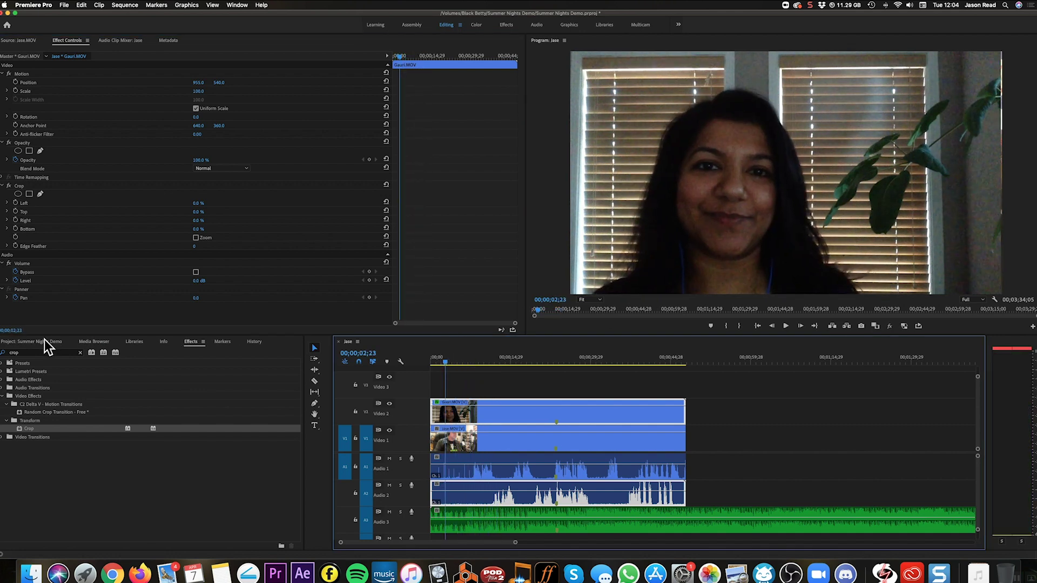
# - Apply the Horizontal Flip effect to the woman's clip and check her direction of gaze at 00;00;09;18
pyautogui.moveTo(32, 352); pyautogui.dragTo(4, 354)
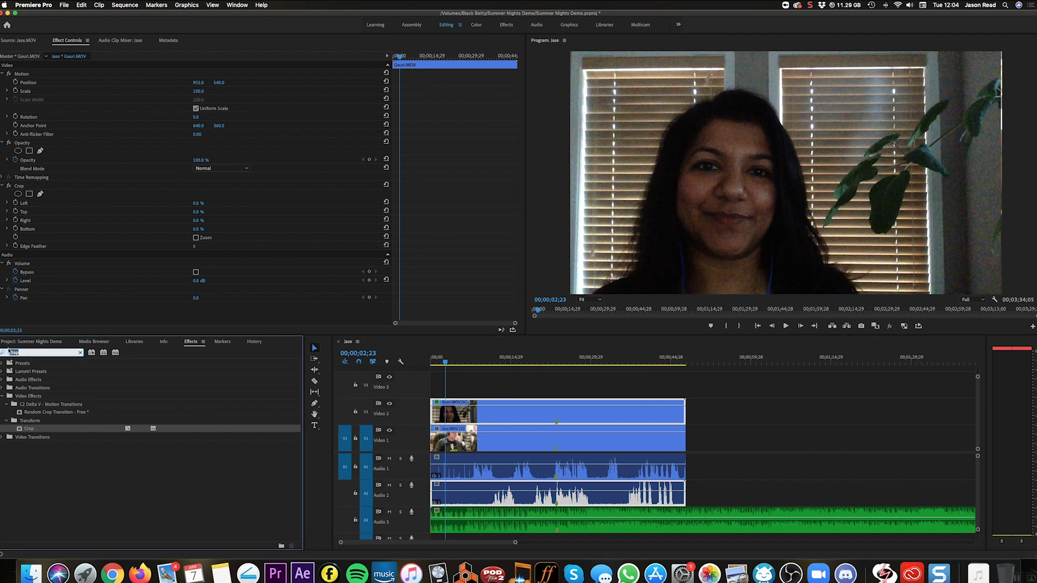
pyautogui.write('flip')
pyautogui.moveTo(30, 415); pyautogui.dragTo(544, 408)
pyautogui.moveTo(488, 357)
pyautogui.mouseDown()
pyautogui.moveTo(509, 359)
pyautogui.moveTo(484, 364)
pyautogui.mouseUp()
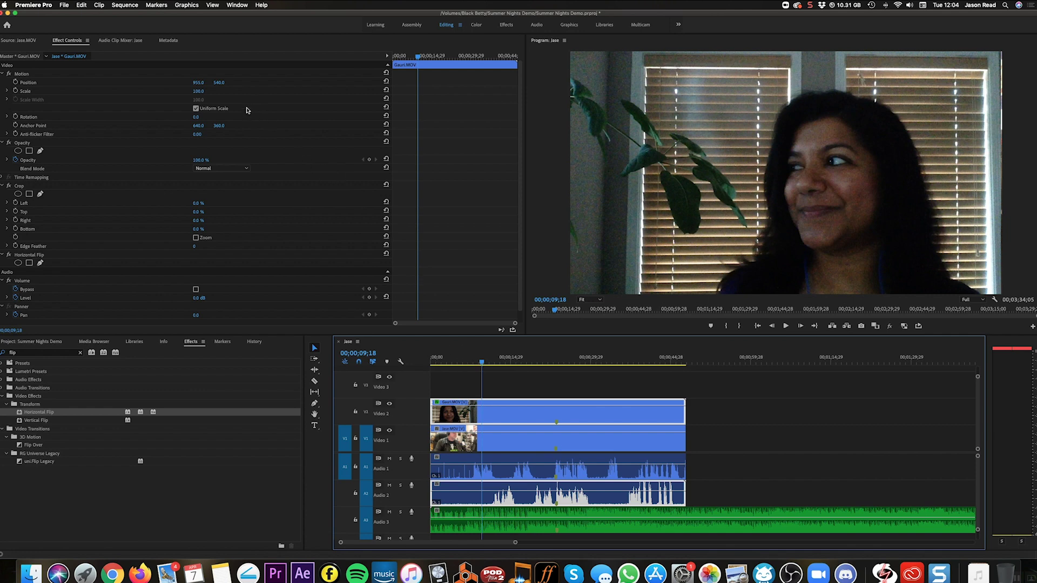
# - Set the woman's clip to a horizontal position of 1174 and crop its right side by 41% to reveal the man
pyautogui.moveTo(197, 84); pyautogui.dragTo(312, 84)
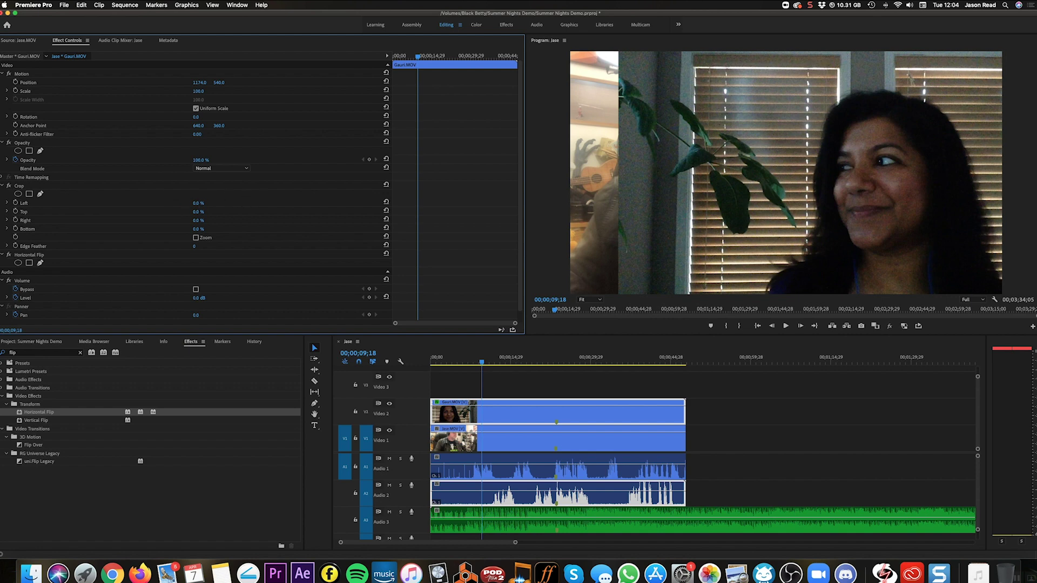
pyautogui.moveTo(198, 203)
pyautogui.mouseDown()
pyautogui.moveTo(213, 204)
pyautogui.moveTo(199, 203)
pyautogui.mouseUp()
pyautogui.moveTo(198, 220); pyautogui.dragTo(221, 221)
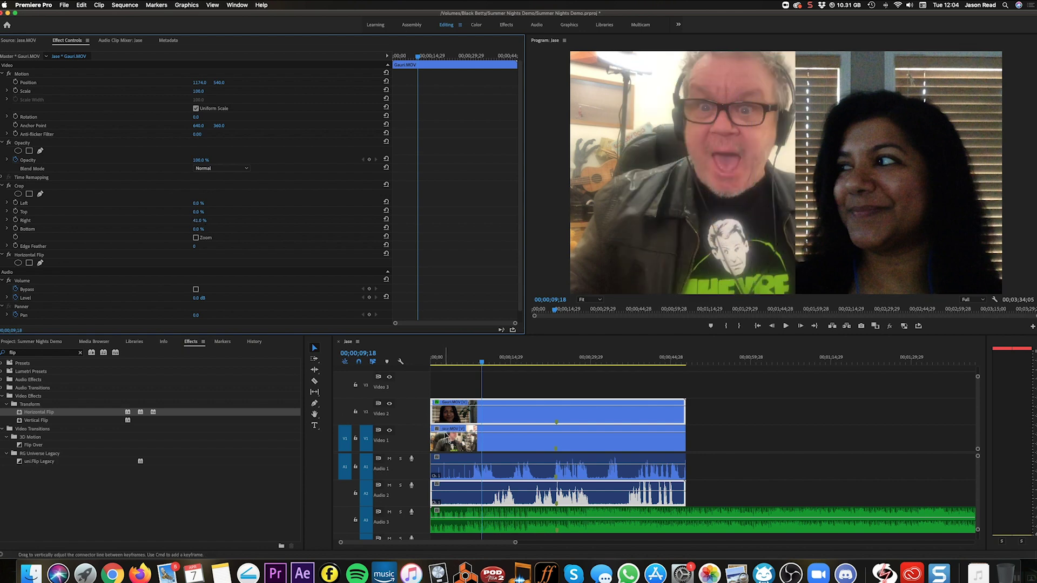
# - Shift the man's clip left to a horizontal position of 743, playing a few seconds to judge the framing
pyautogui.click(447, 437)
pyautogui.moveTo(198, 82); pyautogui.dragTo(132, 82)
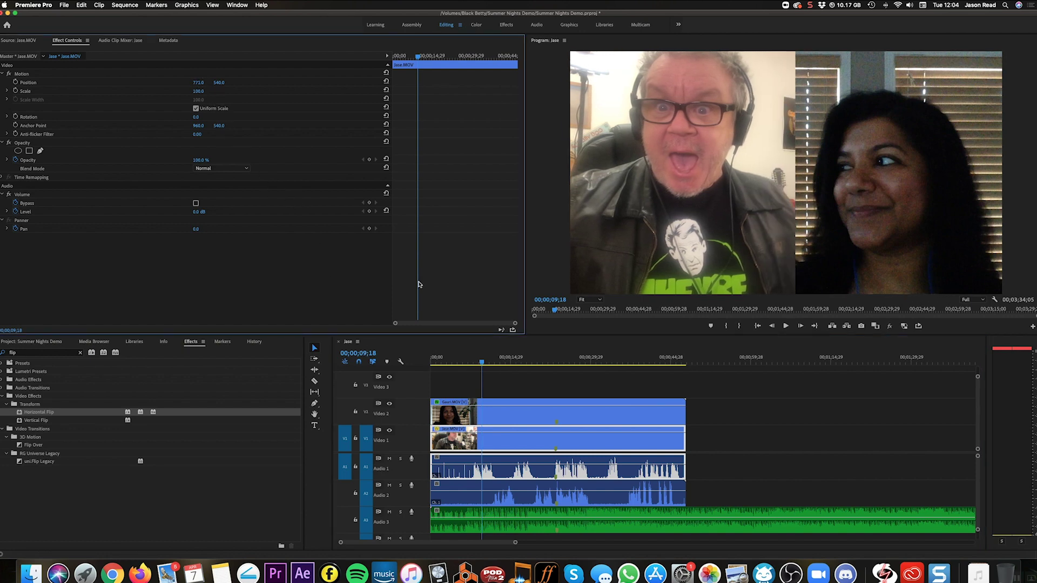
pyautogui.press('space')
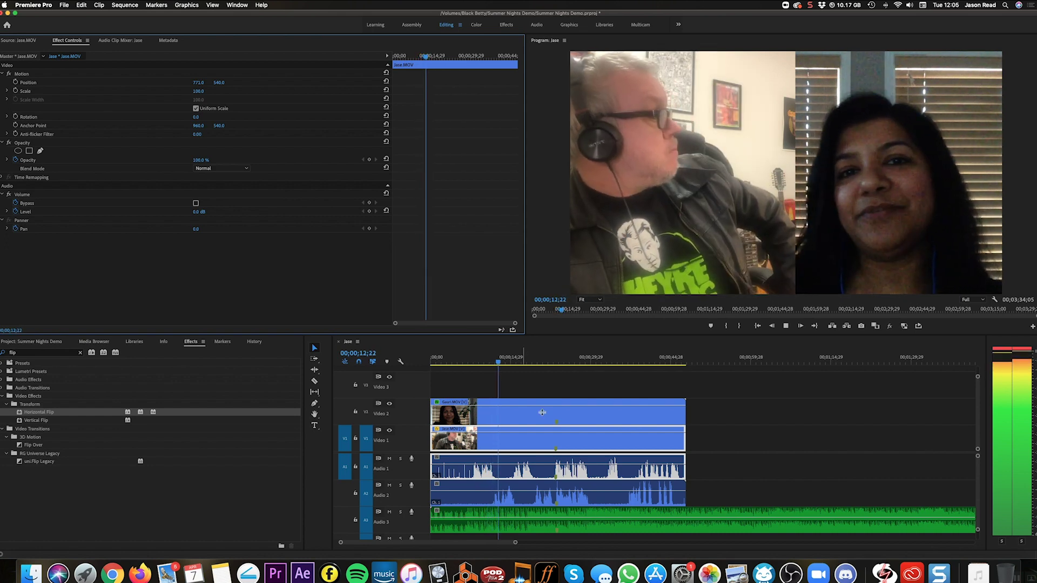
pyautogui.press('space')
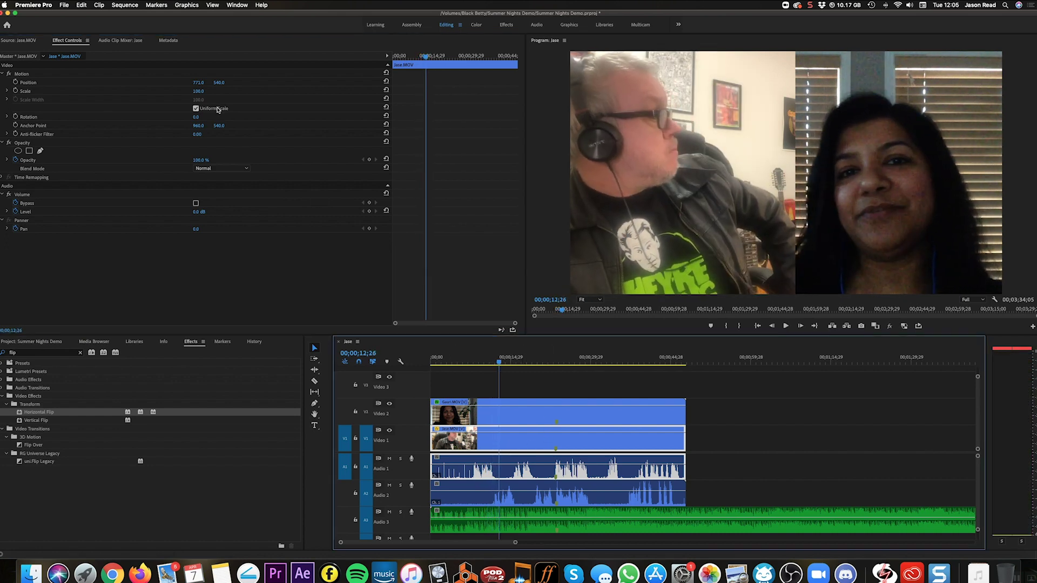
pyautogui.moveTo(198, 82); pyautogui.dragTo(185, 82)
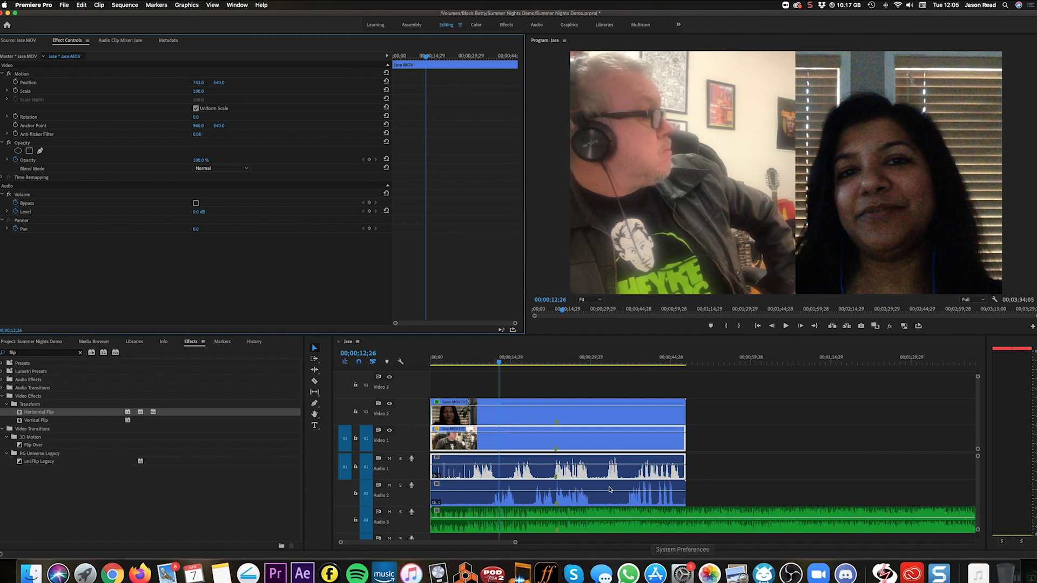
# - Set the woman's horizontal position to 1195 and her right crop to 35%, and play the split screen to check it
pyautogui.click(589, 420)
pyautogui.moveTo(199, 83)
pyautogui.mouseDown()
pyautogui.moveTo(214, 82)
pyautogui.moveTo(202, 82)
pyautogui.mouseUp()
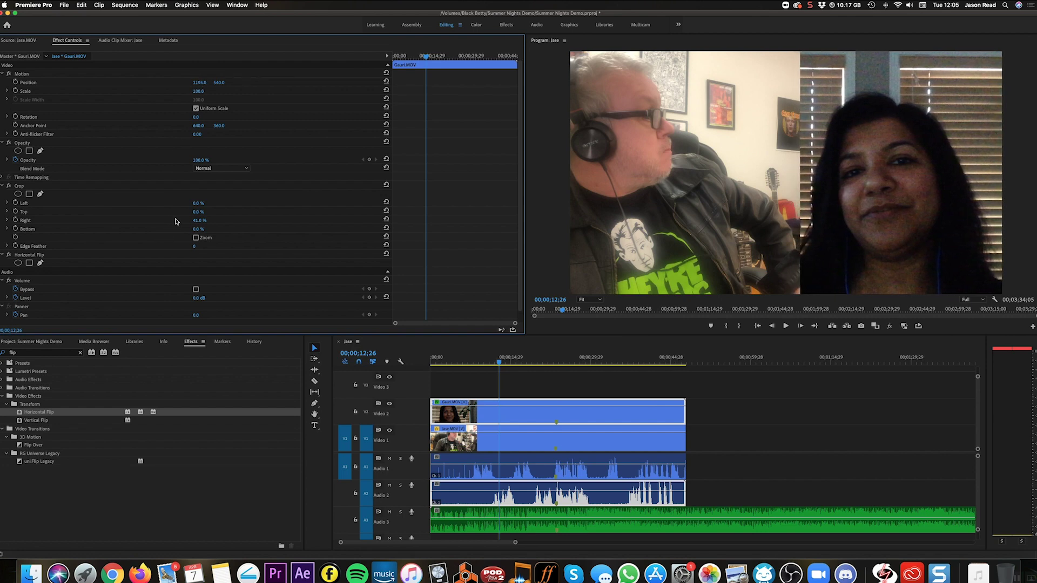
pyautogui.moveTo(199, 221); pyautogui.dragTo(193, 220)
pyautogui.press('space')
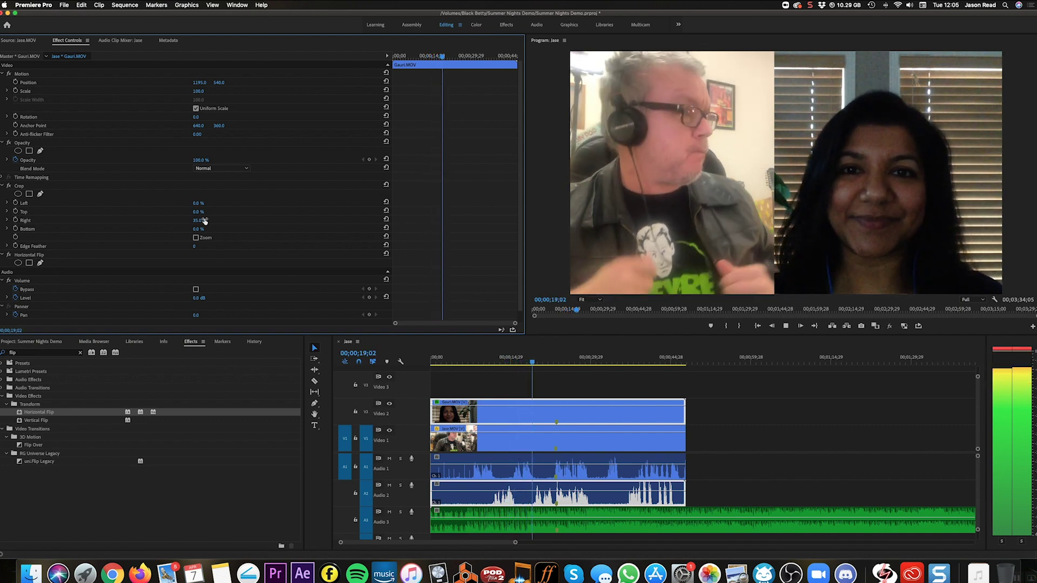
pyautogui.press('space')
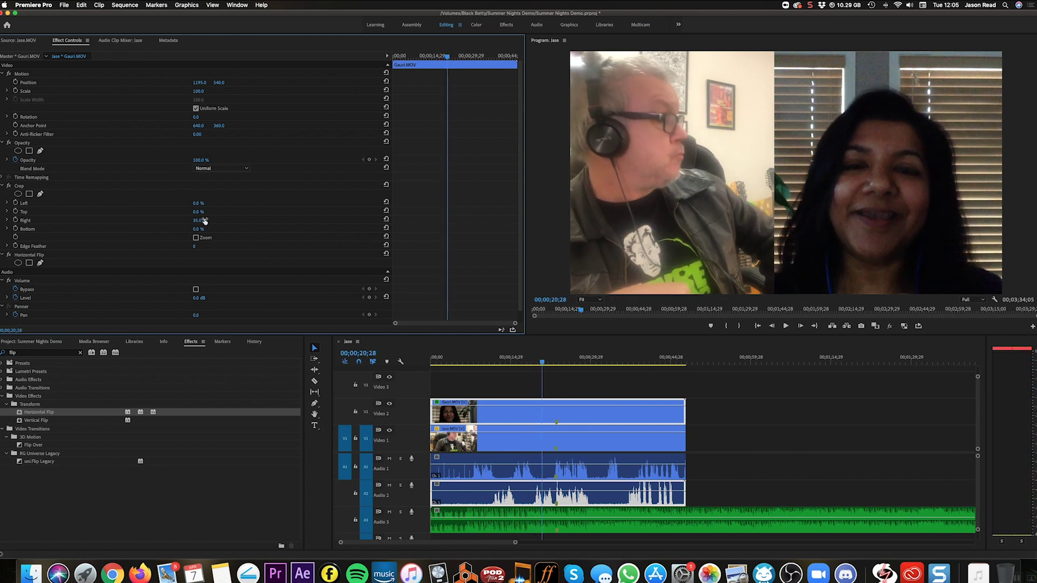
pyautogui.click(579, 390)
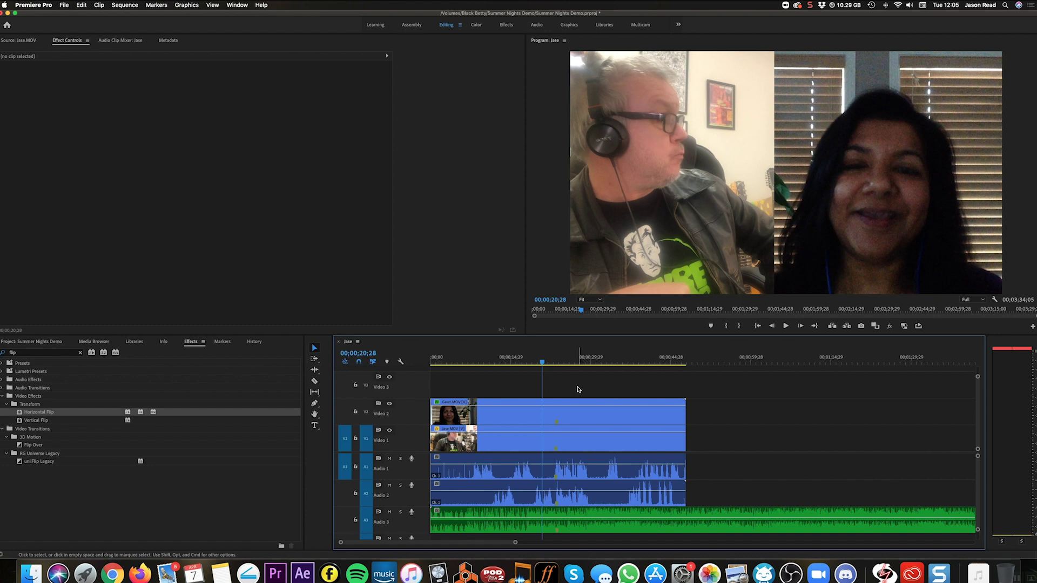
pyautogui.click(560, 476)
pyautogui.click(572, 496)
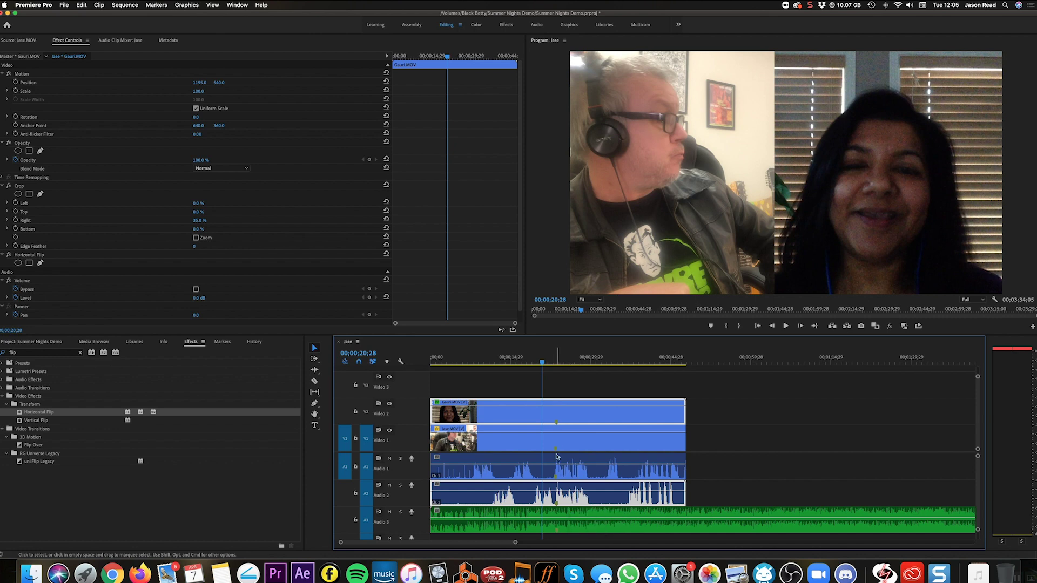
pyautogui.click(568, 385)
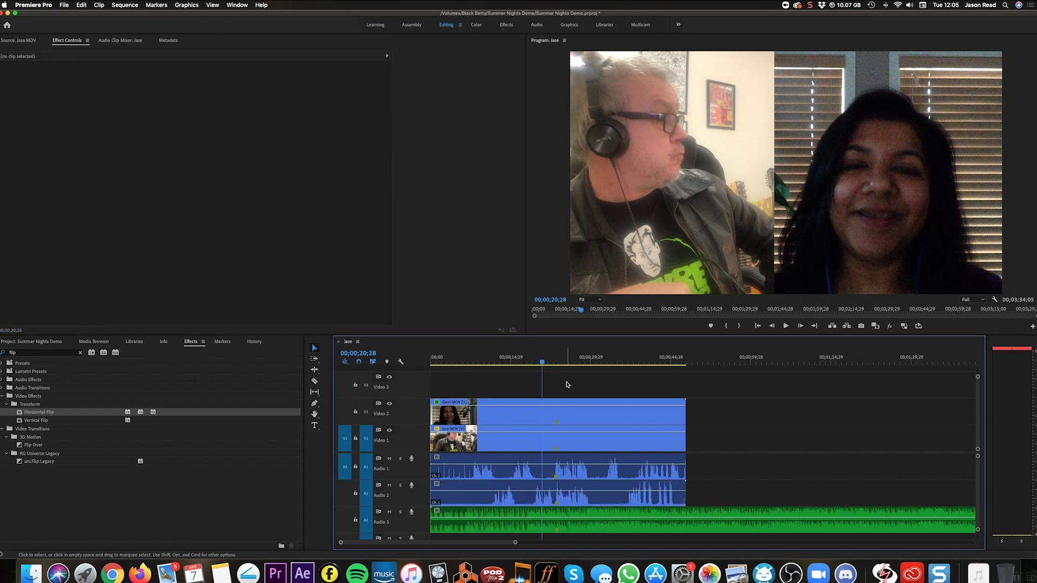
pyautogui.click(580, 474)
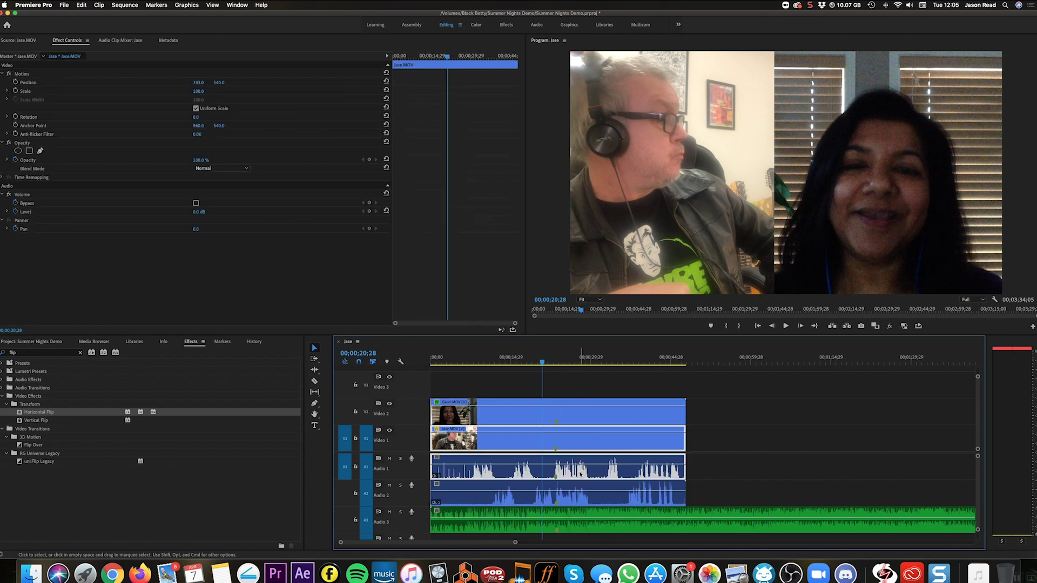
# - Clear the effects search and switch to the Audio workspace
pyautogui.click(82, 353)
pyautogui.click(430, 474)
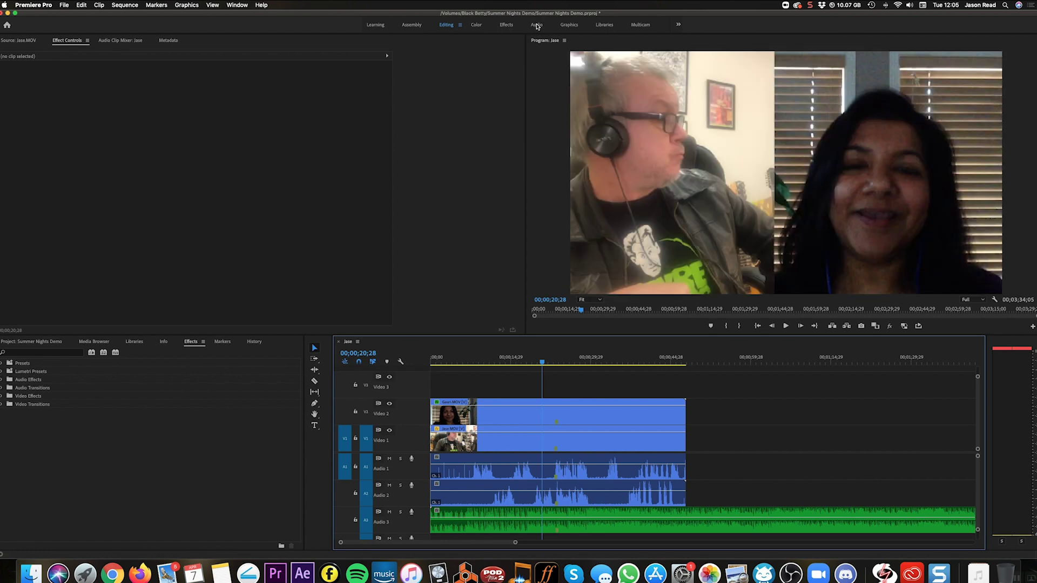
pyautogui.click(537, 25)
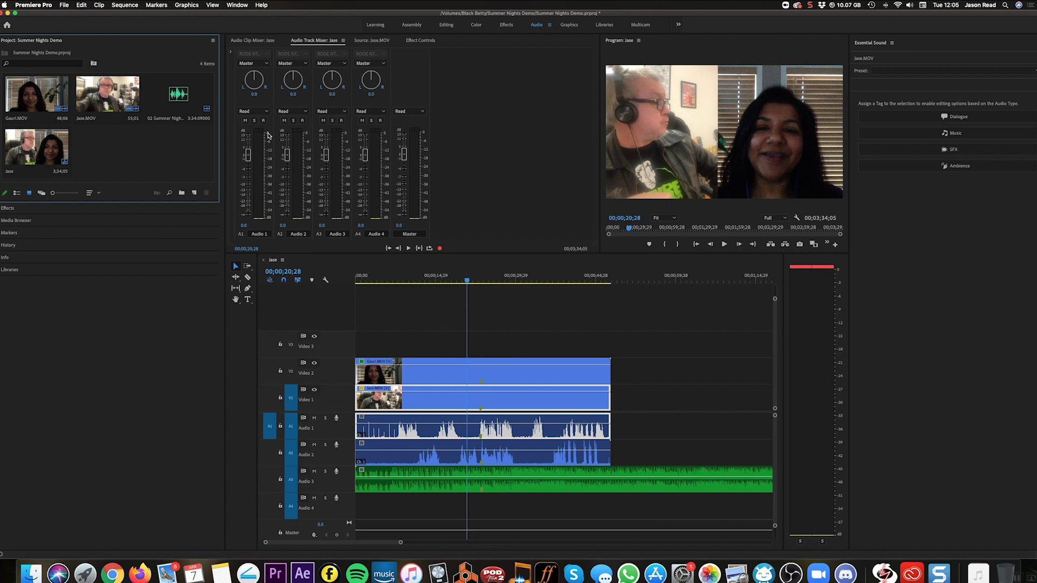
# - Balance the track levels during playback, with Audio 1 at about 4.2 dB, Audio 2 about 3.9 dB and Audio 3 about -0.8 dB
pyautogui.moveTo(248, 155); pyautogui.dragTo(327, 201)
pyautogui.press('space')
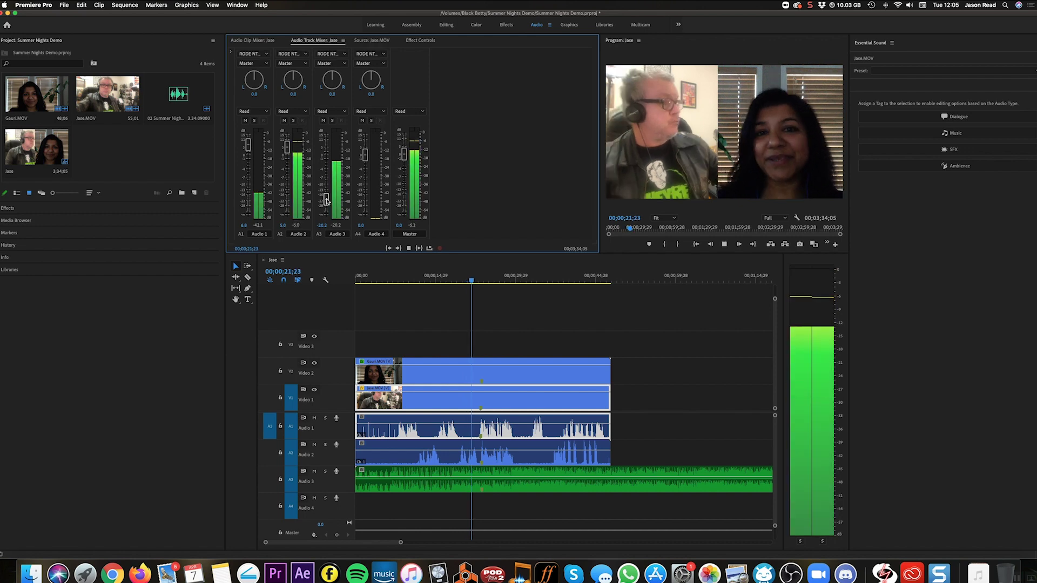
pyautogui.moveTo(326, 198); pyautogui.dragTo(326, 157)
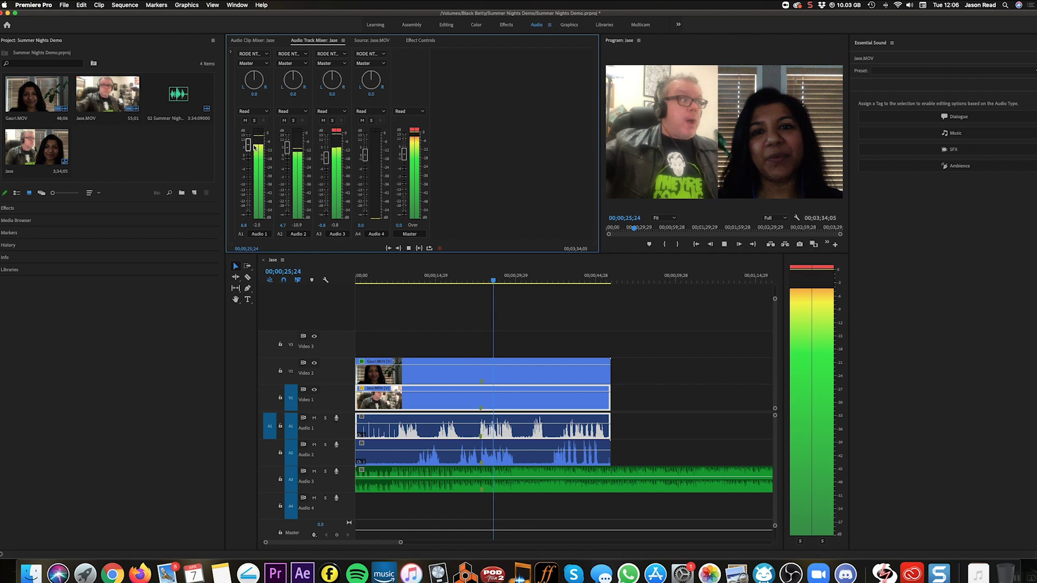
pyautogui.moveTo(254, 144); pyautogui.dragTo(287, 151)
pyautogui.press('space')
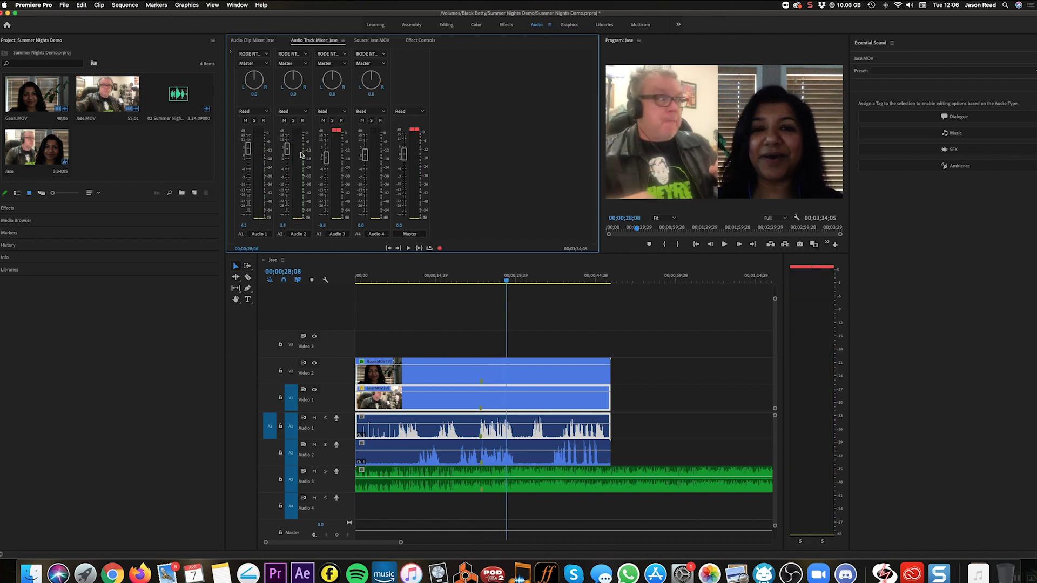
# - Rebalance the track levels between playbacks, with Audio 1 at about 3.3 dB, Audio 2 about 0.9 dB and Audio 3 about -0.3 dB
pyautogui.moveTo(326, 158); pyautogui.dragTo(326, 158)
pyautogui.press('space')
pyautogui.press('space')
pyautogui.press('space')
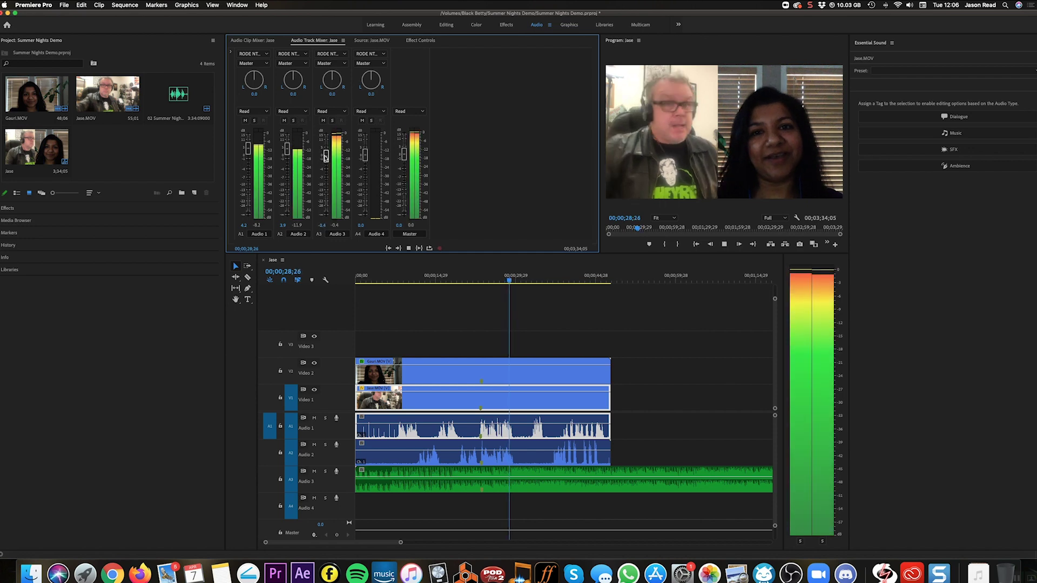
pyautogui.press('space')
pyautogui.moveTo(287, 149); pyautogui.dragTo(288, 155)
pyautogui.press('space')
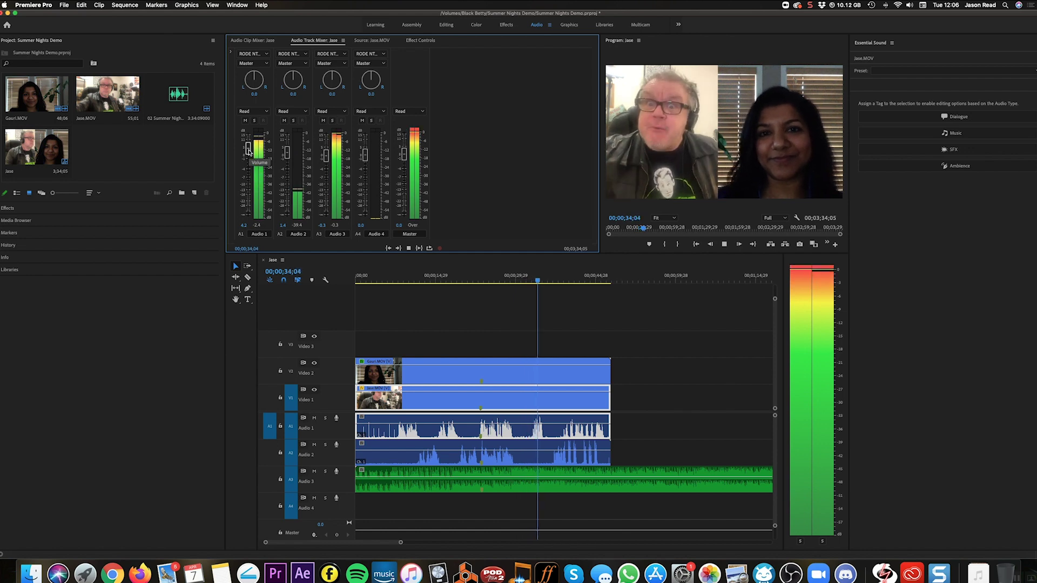
pyautogui.press('space')
pyautogui.moveTo(248, 151); pyautogui.dragTo(248, 152)
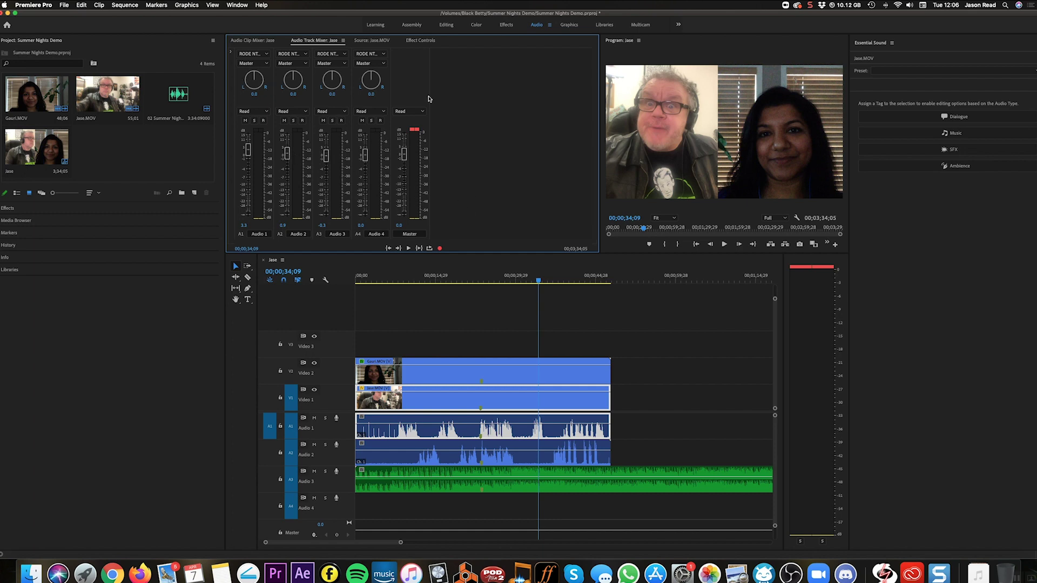
# - Pan Audio 1 left to about -24.1 and Audio 2 right to about 17.4
pyautogui.moveTo(254, 80); pyautogui.dragTo(251, 85)
pyautogui.moveTo(296, 80); pyautogui.dragTo(289, 71)
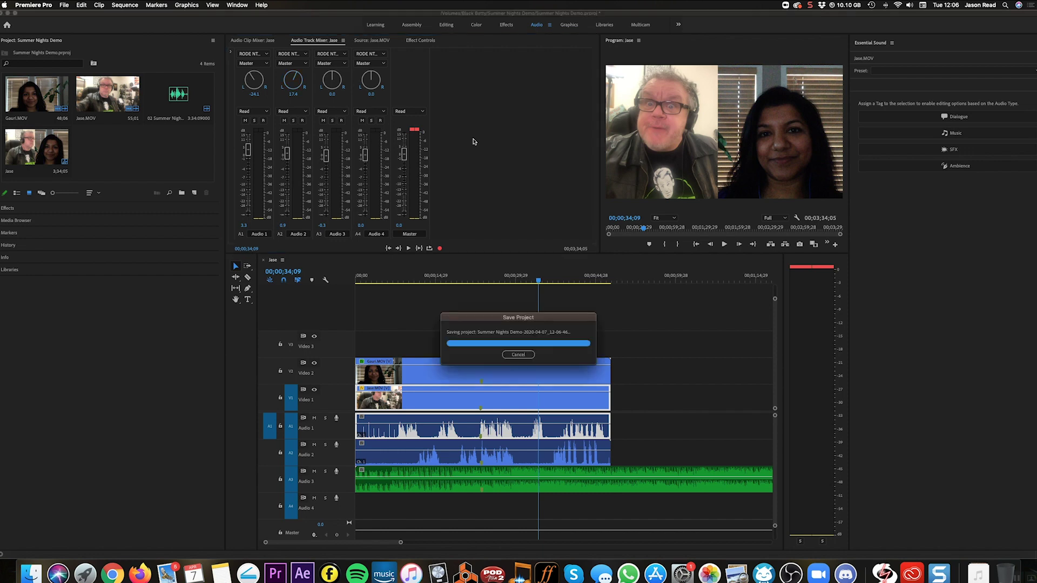
# - Show the track mixer's effect slots and add Studio Reverb to Audio 1
pyautogui.click(231, 53)
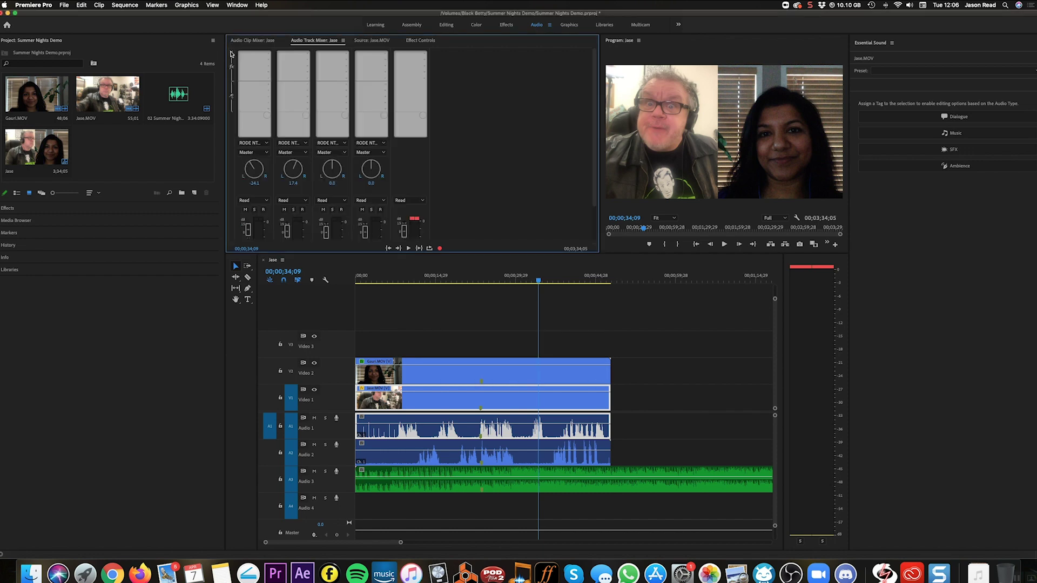
pyautogui.click(267, 55)
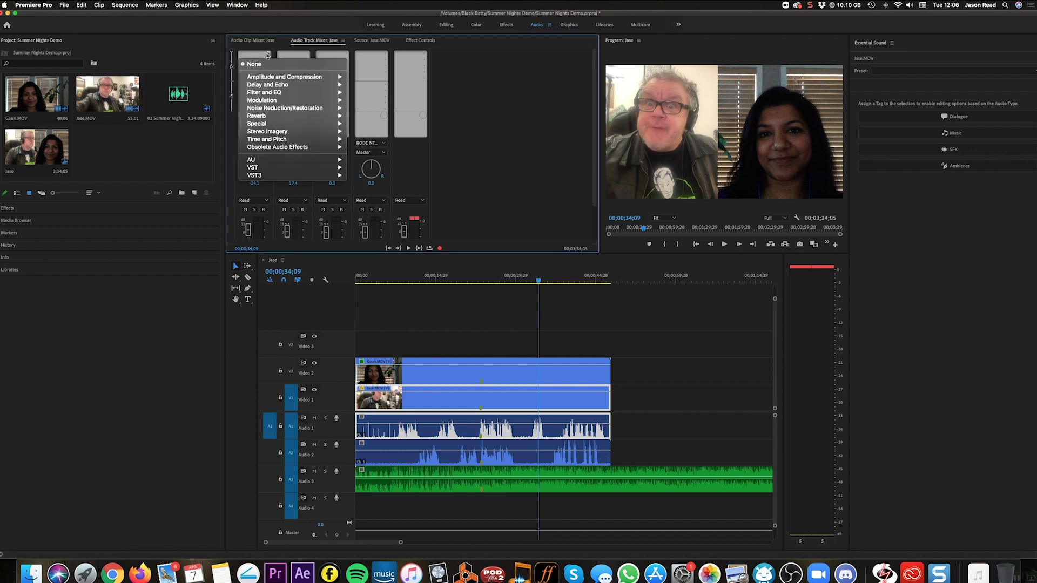
pyautogui.moveTo(273, 117)
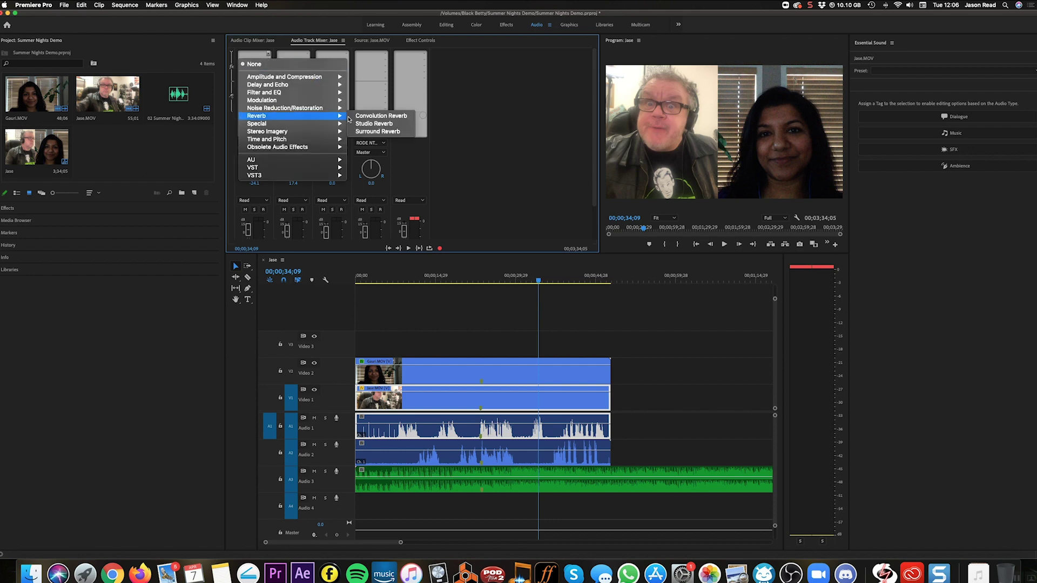
pyautogui.click(370, 125)
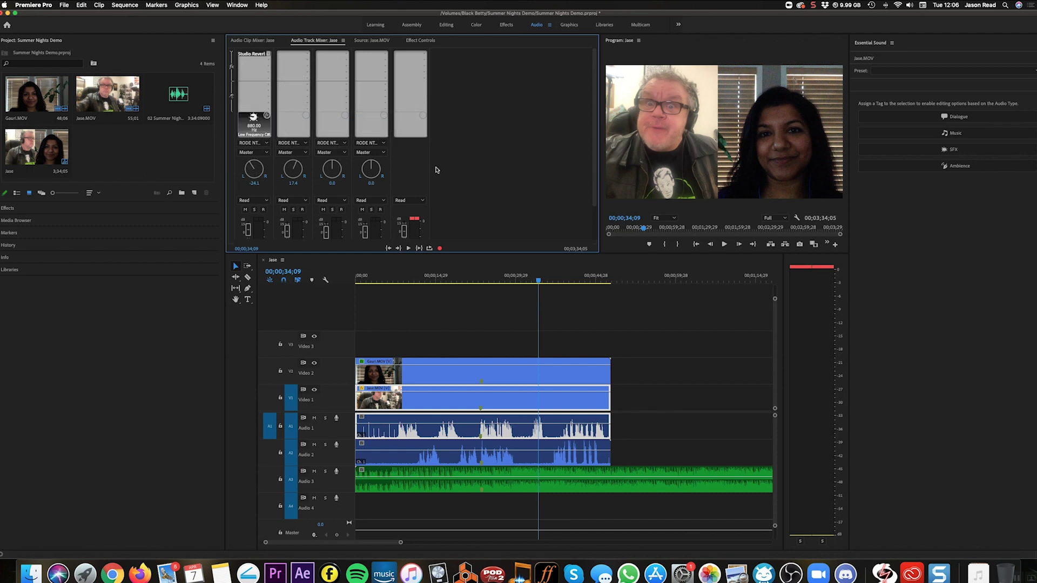
# - Apply the Vocal Reverb (medium) preset to Audio 1's Studio Reverb and close its editor
pyautogui.doubleClick(252, 54)
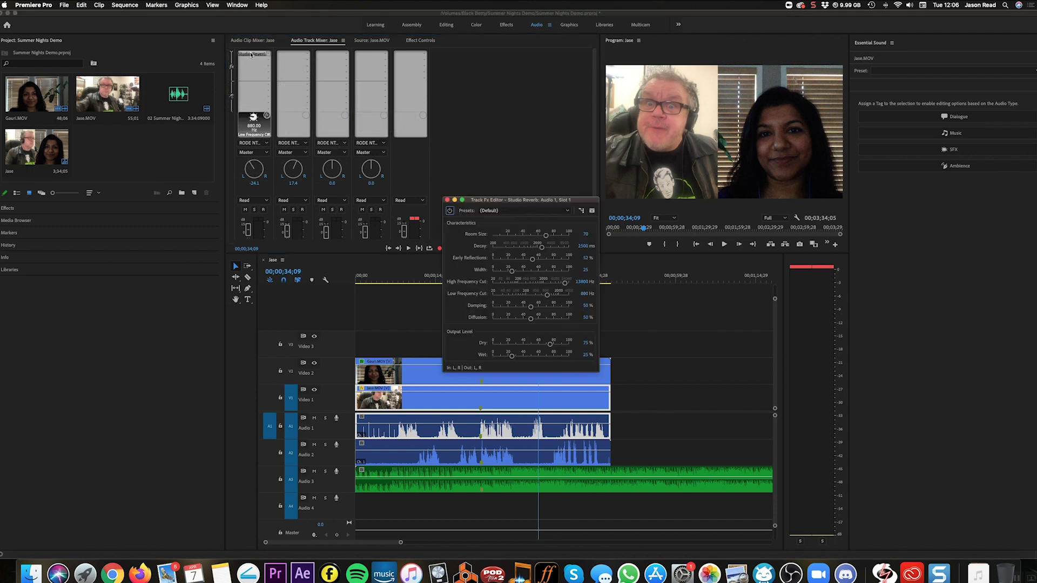
pyautogui.click(538, 211)
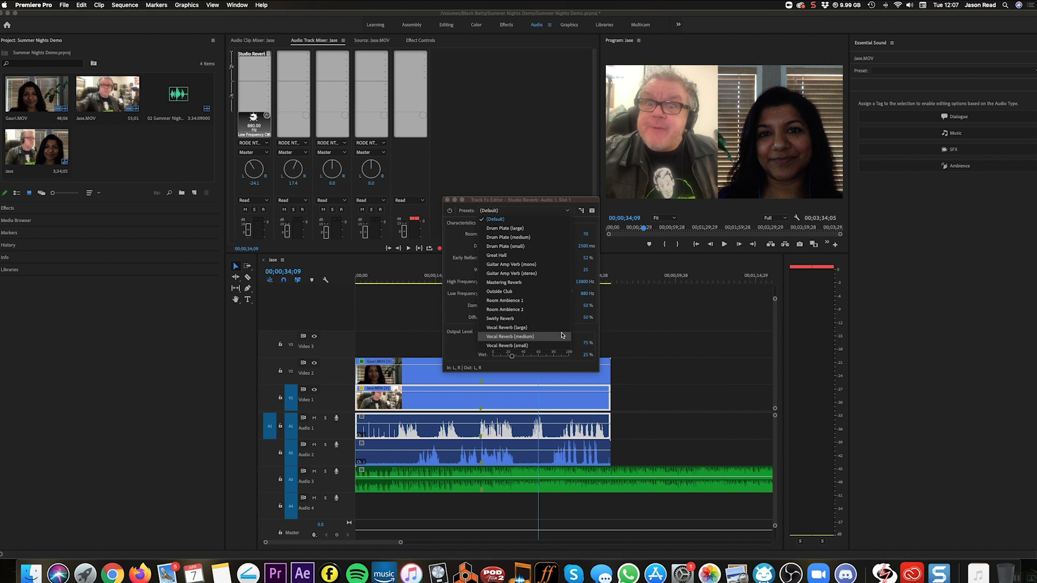
pyautogui.press('Return')
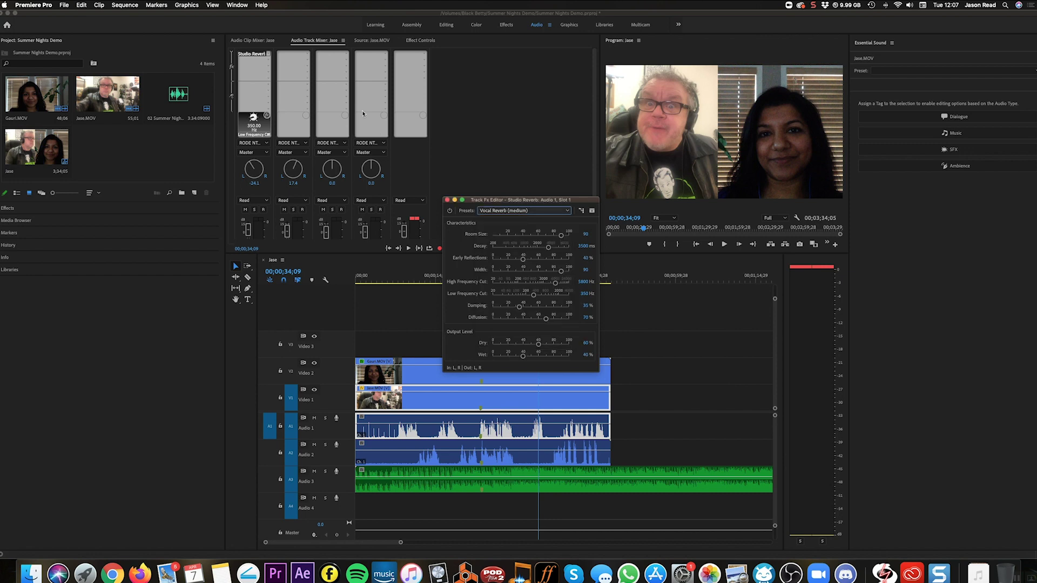
pyautogui.click(432, 182)
pyautogui.click(447, 200)
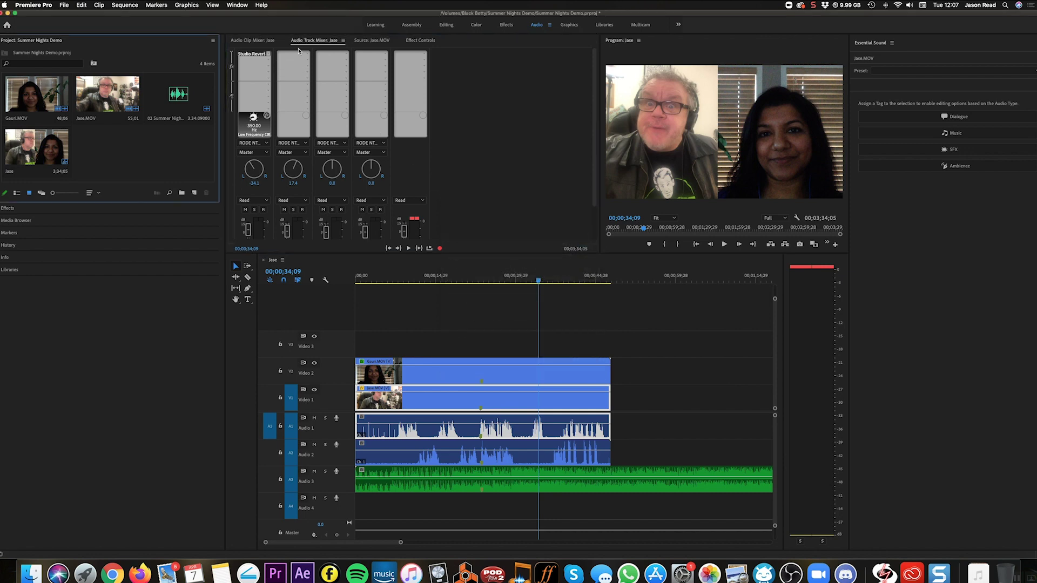
# - Add Studio Reverb to Audio 2 with the Vocal Reverb (medium) preset and close its editor
pyautogui.click(295, 54)
pyautogui.moveTo(322, 126)
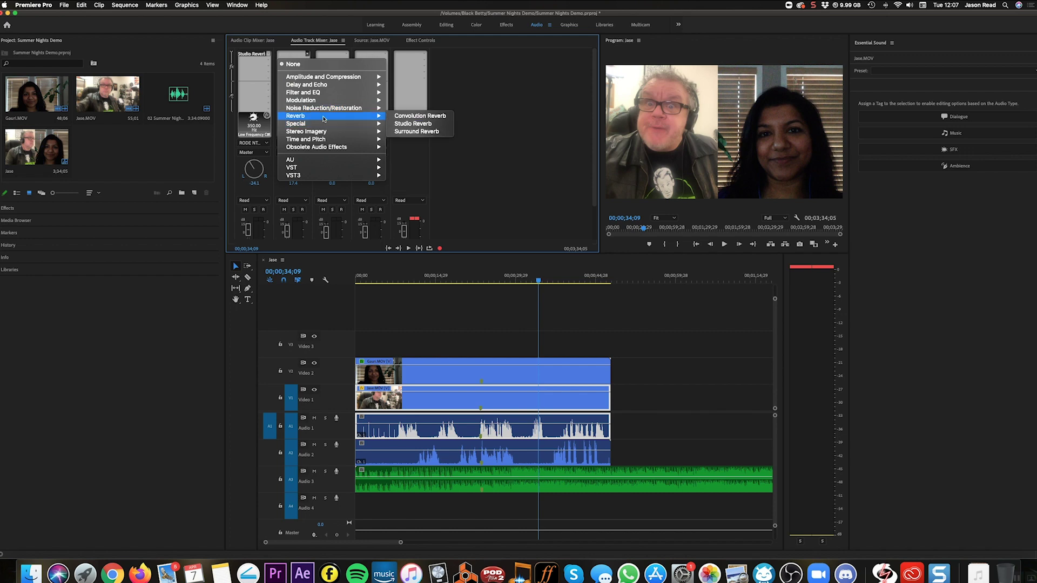
pyautogui.click(418, 126)
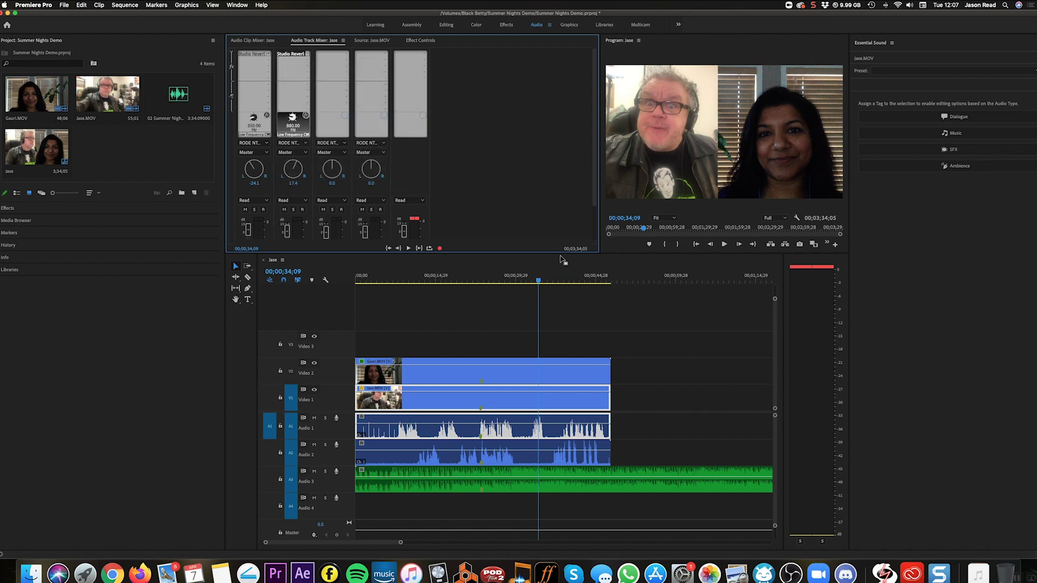
pyautogui.doubleClick(289, 56)
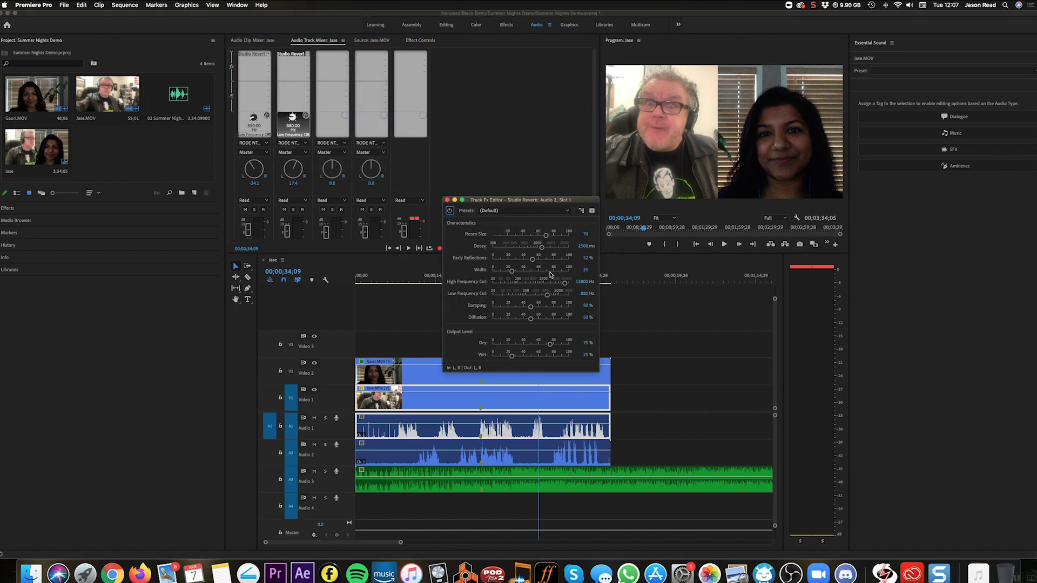
pyautogui.click(527, 212)
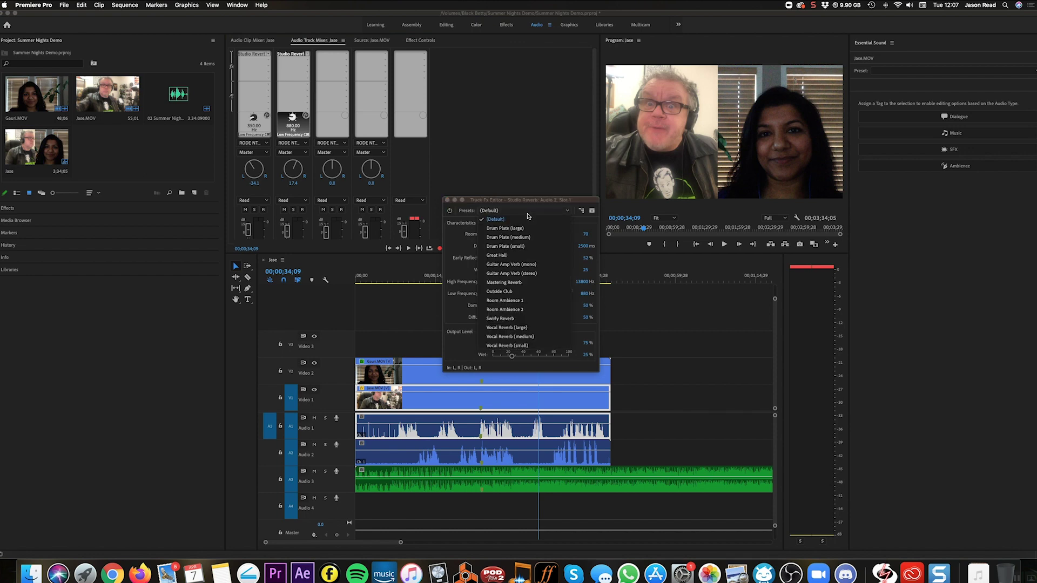
pyautogui.click(549, 336)
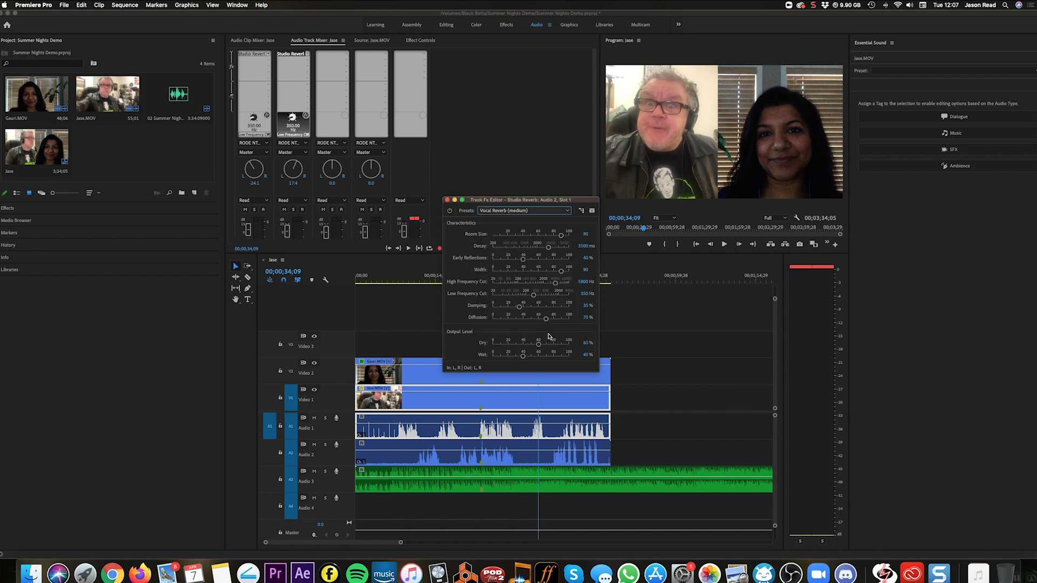
pyautogui.click(448, 201)
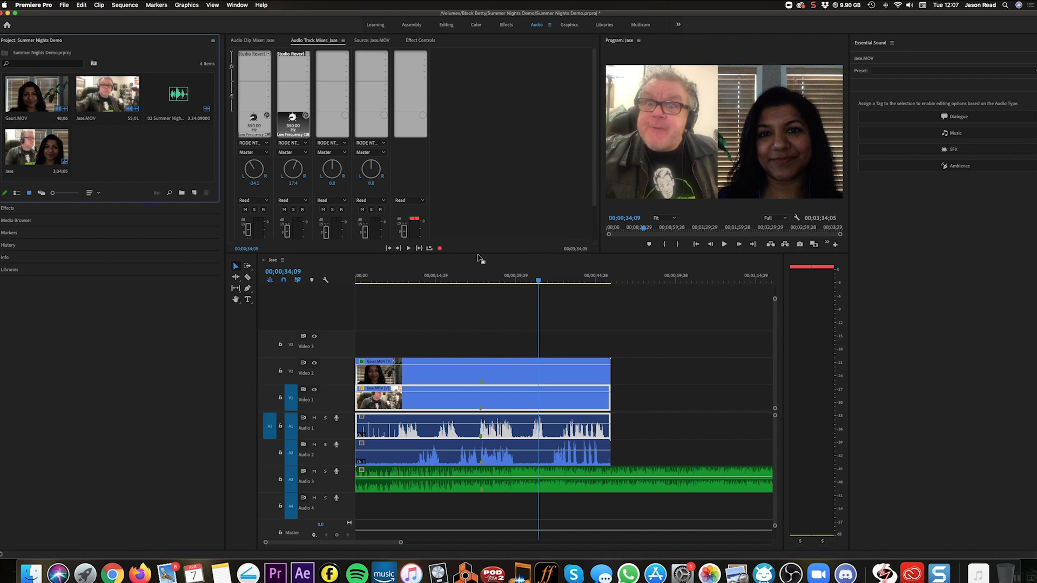
# - Play several passages of the duet to judge how the reverb sounds on both vocals
pyautogui.click(480, 277)
pyautogui.press('space')
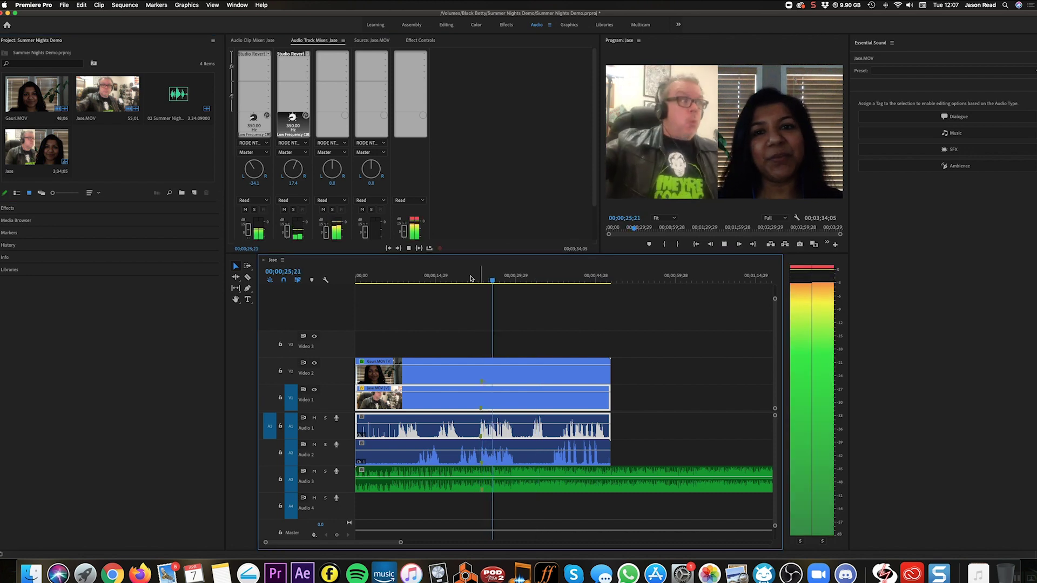
pyautogui.press('space')
pyautogui.click(532, 279)
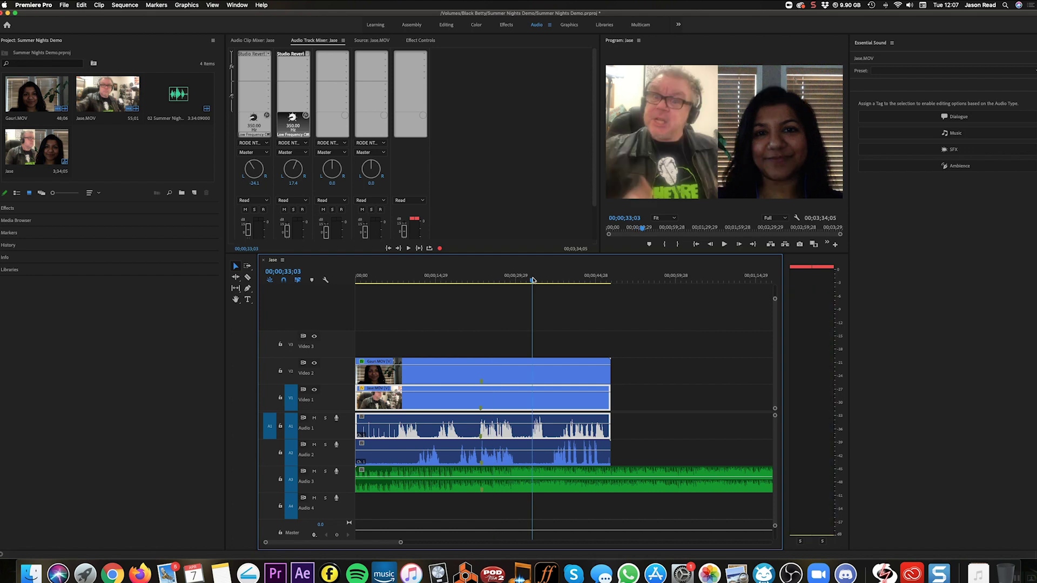
pyautogui.moveTo(533, 280); pyautogui.dragTo(412, 287)
pyautogui.press('space')
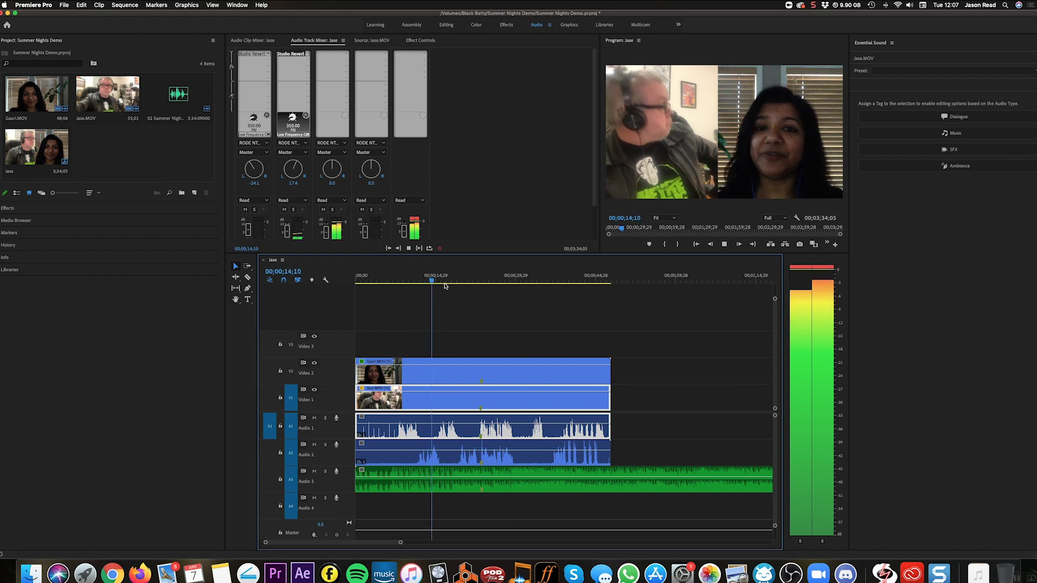
# - Raise the Audio 2 level slightly and replay the woman's passage around 14 seconds to check it
pyautogui.press('space')
pyautogui.click(287, 231)
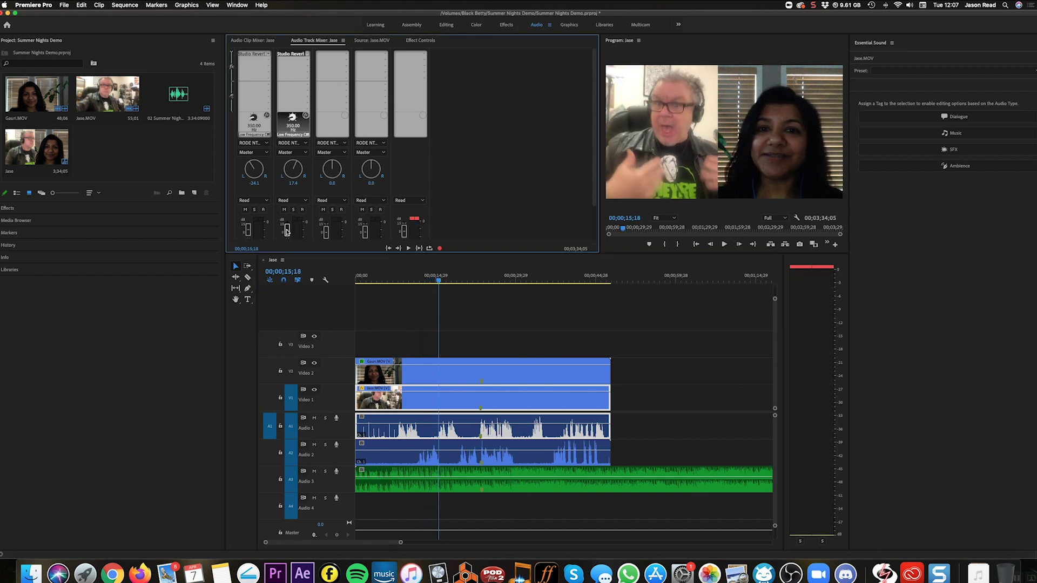
pyautogui.click(418, 277)
pyautogui.press('space')
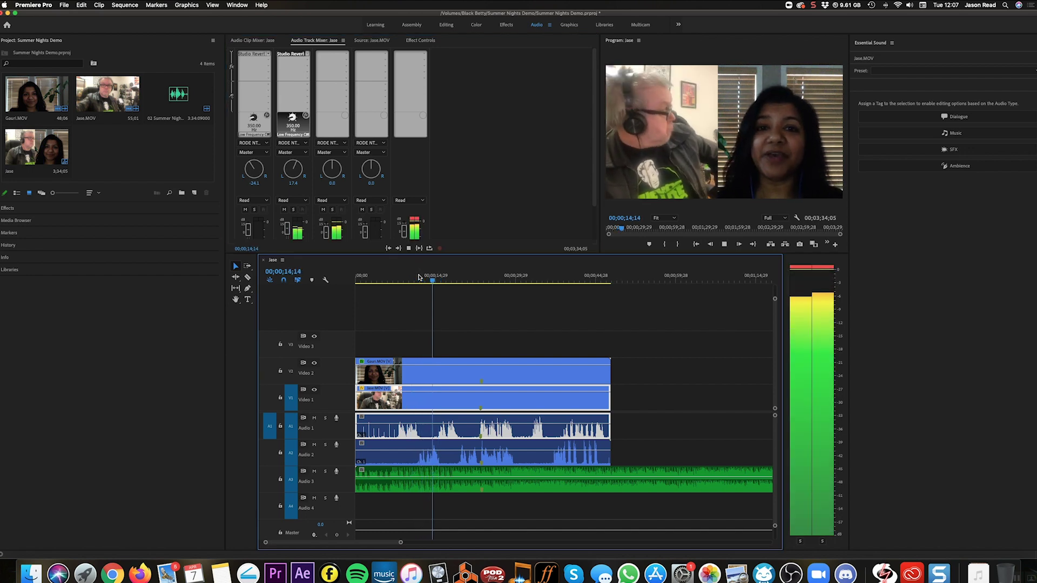
pyautogui.press('space')
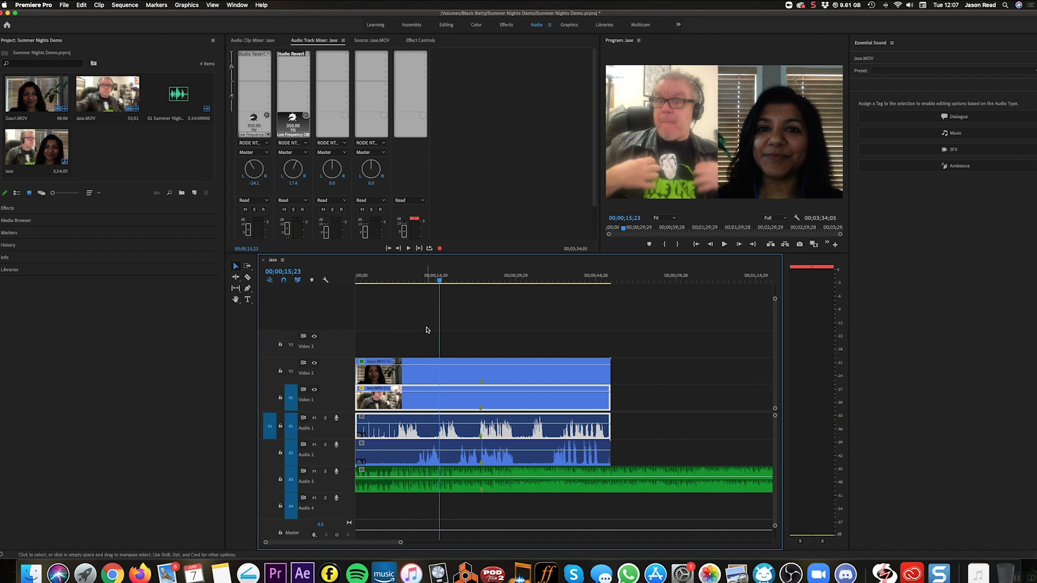
# - Split the backing track on Audio 3 where the video clips end and delete the leftover part
pyautogui.moveTo(400, 543); pyautogui.dragTo(485, 543)
pyautogui.click(499, 432)
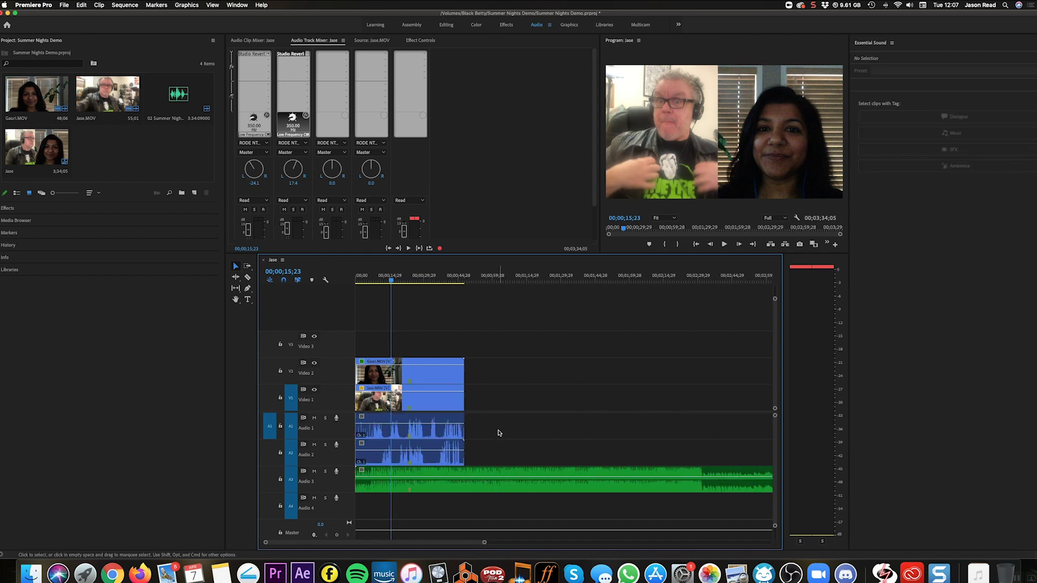
pyautogui.press('c')
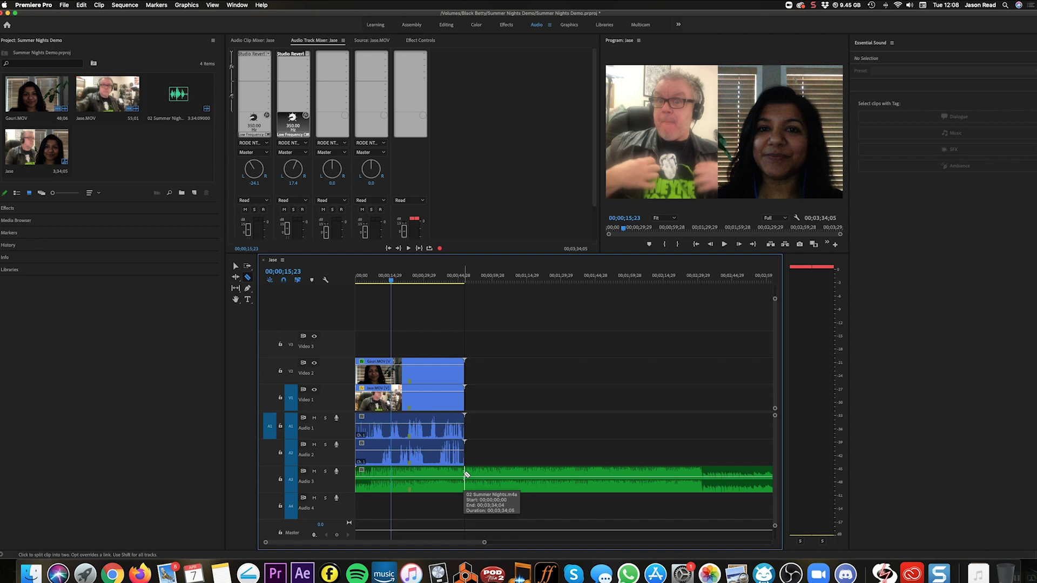
pyautogui.click(464, 474)
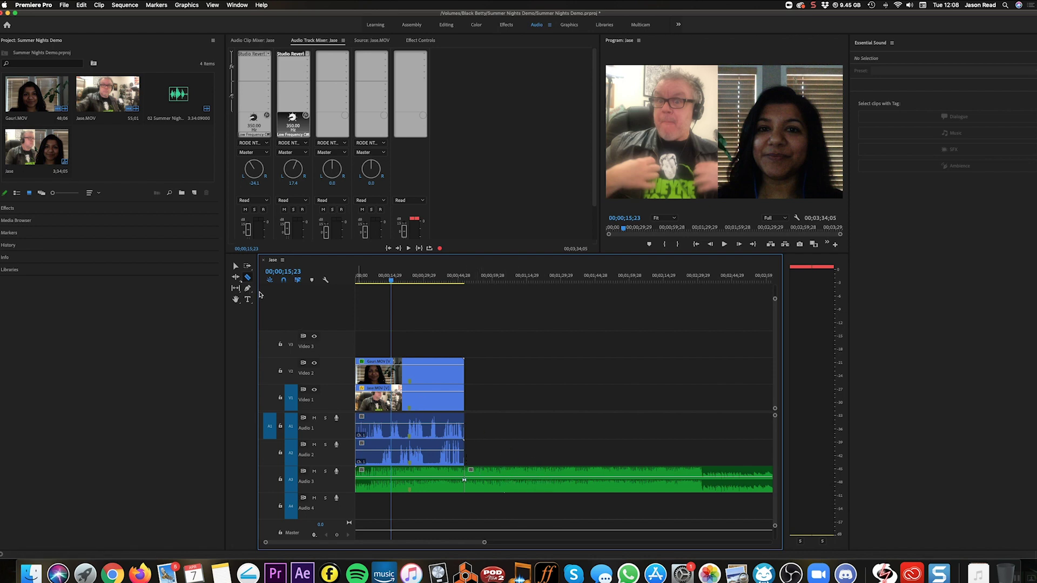
pyautogui.click(235, 266)
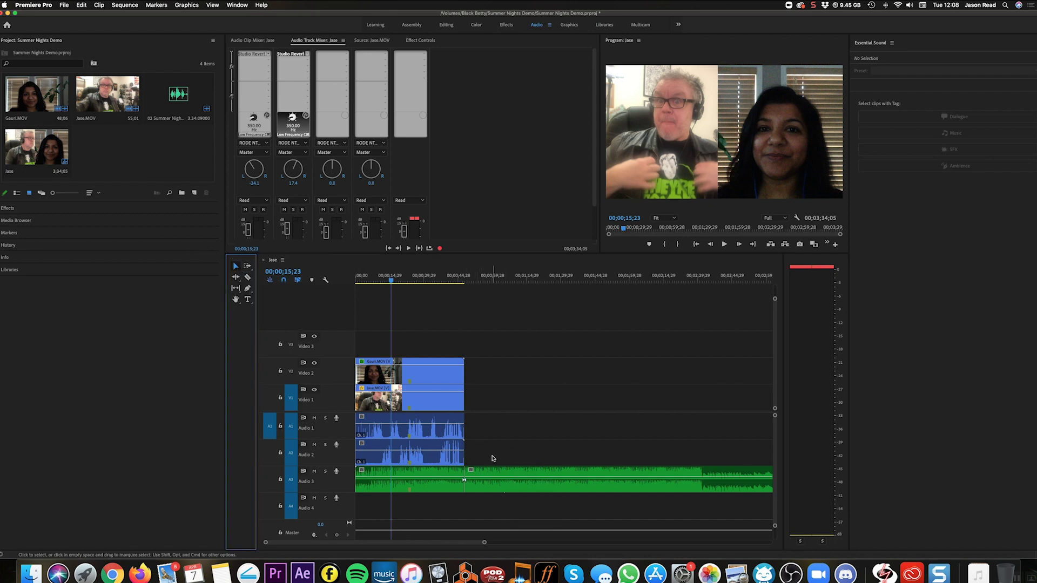
pyautogui.click(513, 476)
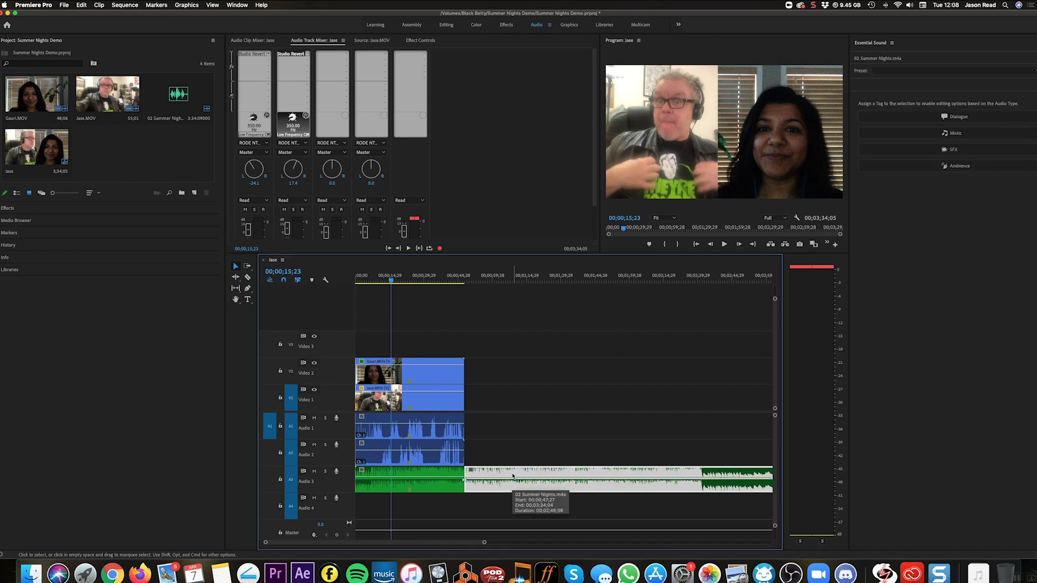
pyautogui.press('Delete')
# - Switch to the Editing workspace and fade out the end of the backing track with Pen tool volume keyframes
pyautogui.moveTo(484, 542); pyautogui.dragTo(430, 538)
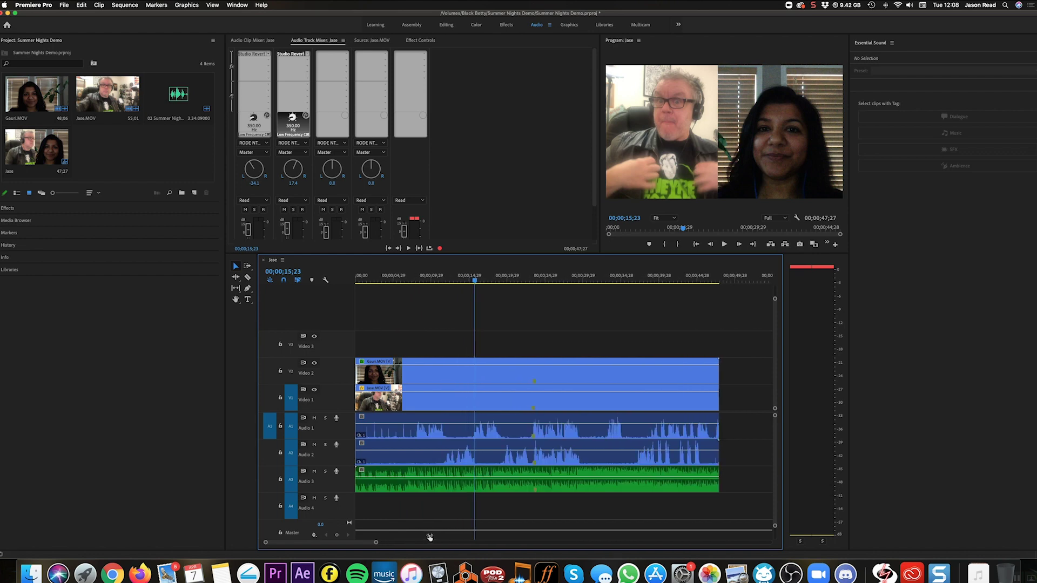
pyautogui.click(447, 25)
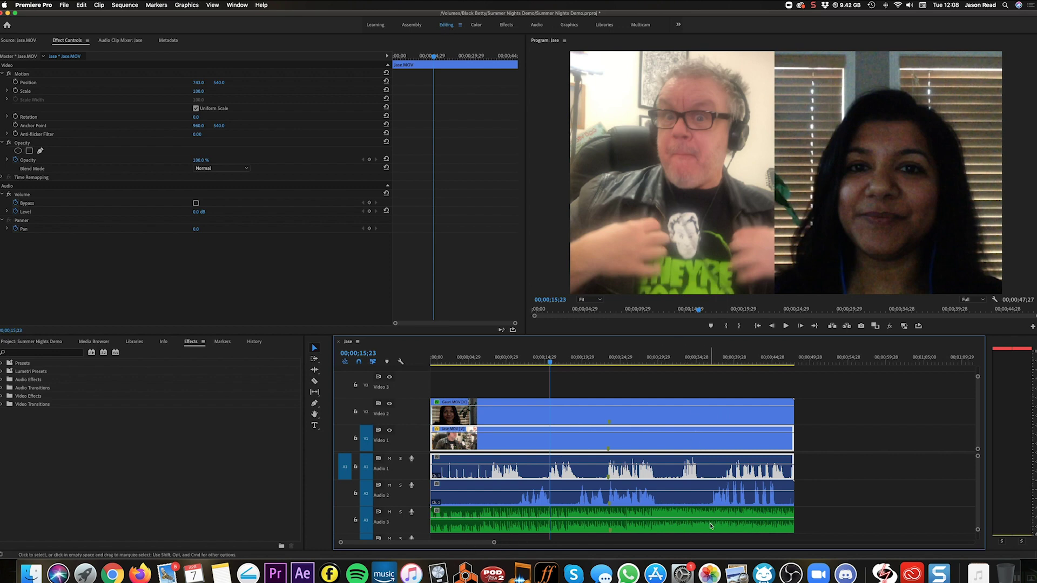
pyautogui.press('p')
pyautogui.click(786, 523)
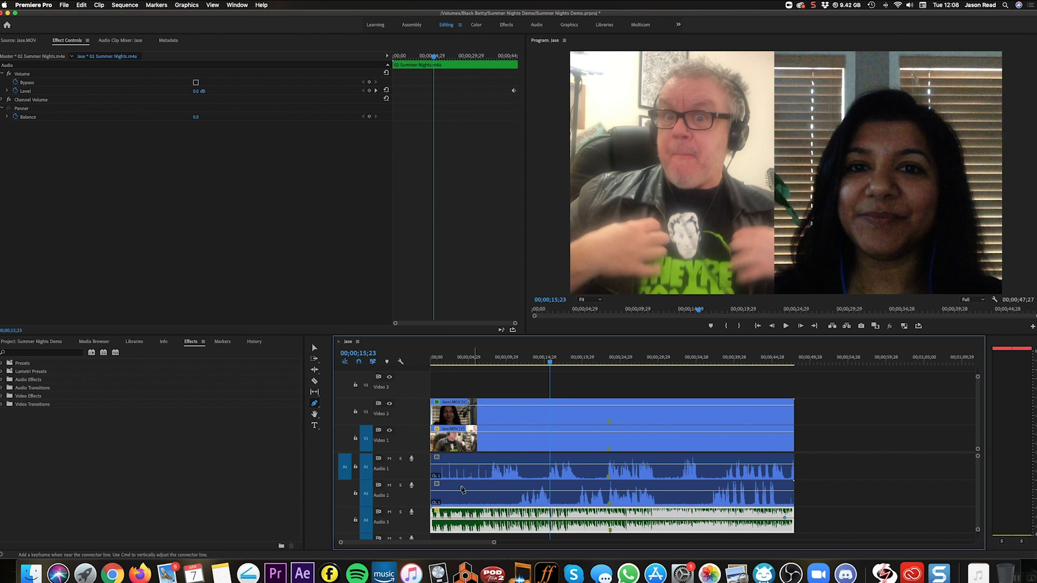
pyautogui.moveTo(786, 517); pyautogui.dragTo(794, 542)
# - Fade out the ends of both vocal clips on Audio 2 and Audio 1 with volume keyframes
pyautogui.moveTo(792, 493); pyautogui.dragTo(791, 518)
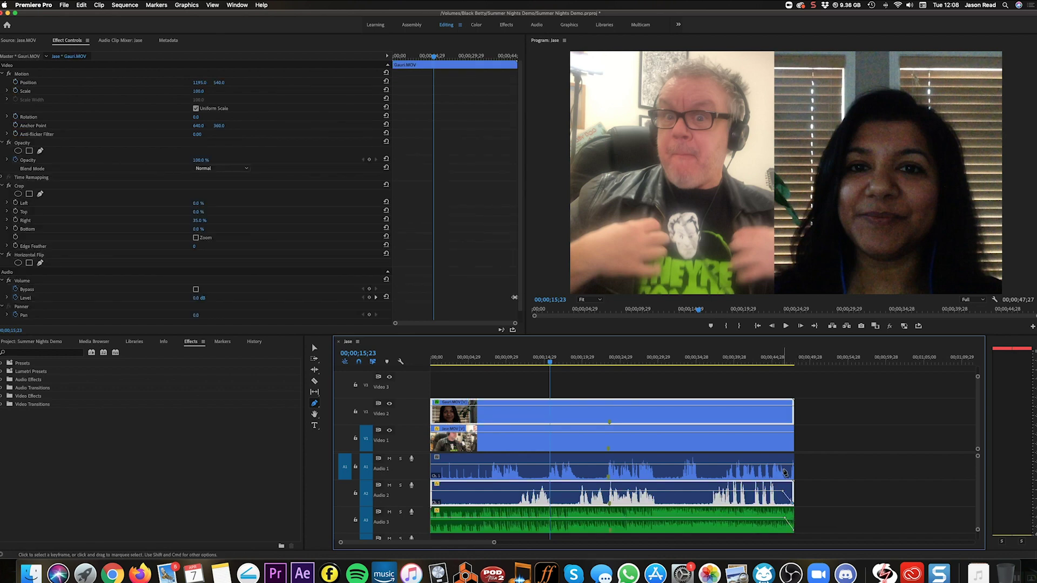
pyautogui.click(791, 471)
pyautogui.moveTo(792, 468); pyautogui.dragTo(793, 479)
# - Fade out the ends of both video clips on Video 1 and Video 2 with opacity keyframes
pyautogui.moveTo(792, 432); pyautogui.dragTo(793, 448)
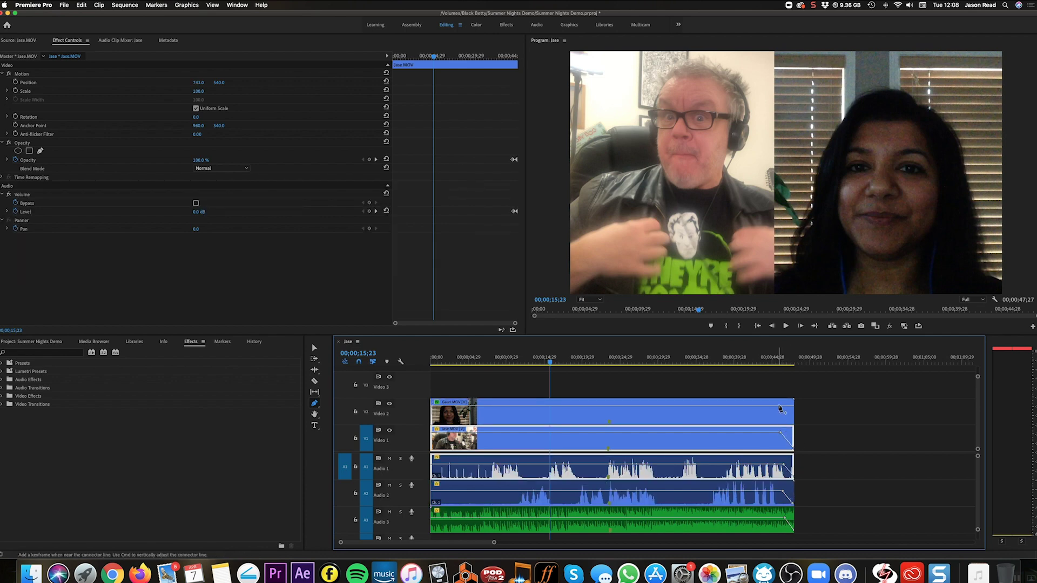
pyautogui.moveTo(792, 406); pyautogui.dragTo(793, 421)
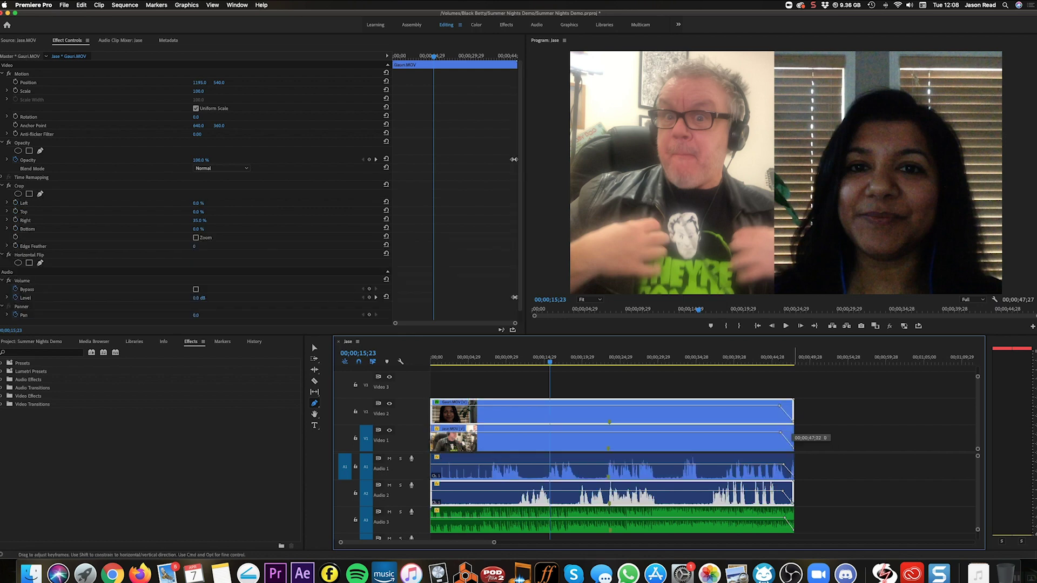
# - Nudge the start keyframe of the opacity fade on the Video 1 clip and play back the closing fade-out
pyautogui.click(782, 356)
pyautogui.press('space')
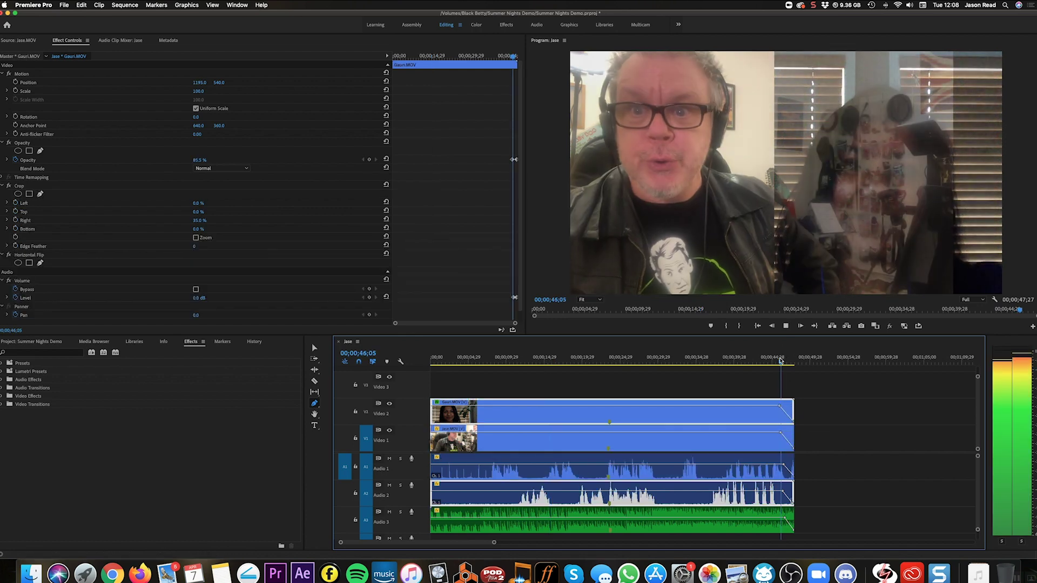
pyautogui.click(781, 361)
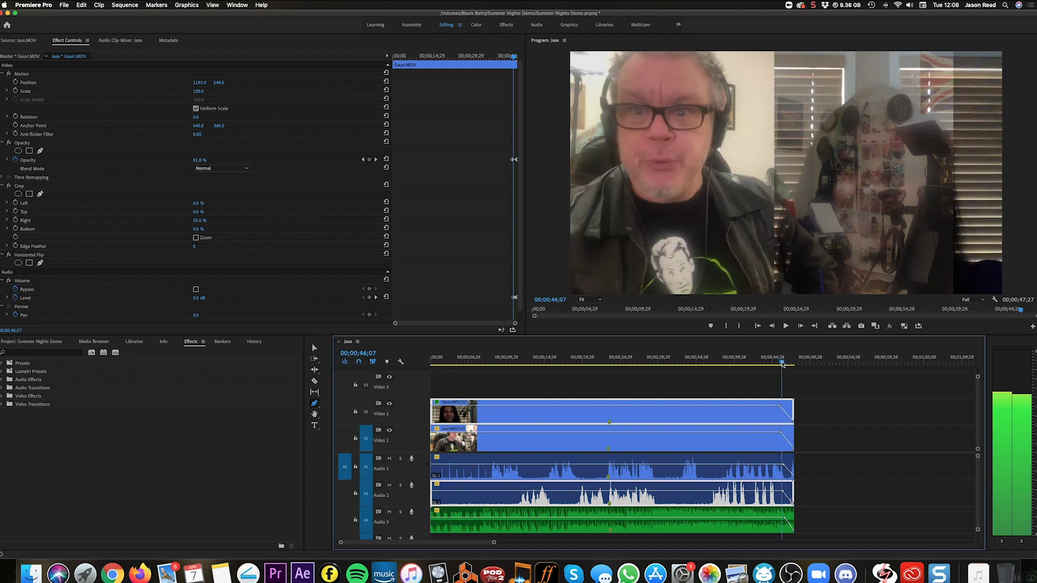
pyautogui.moveTo(783, 464); pyautogui.dragTo(784, 464)
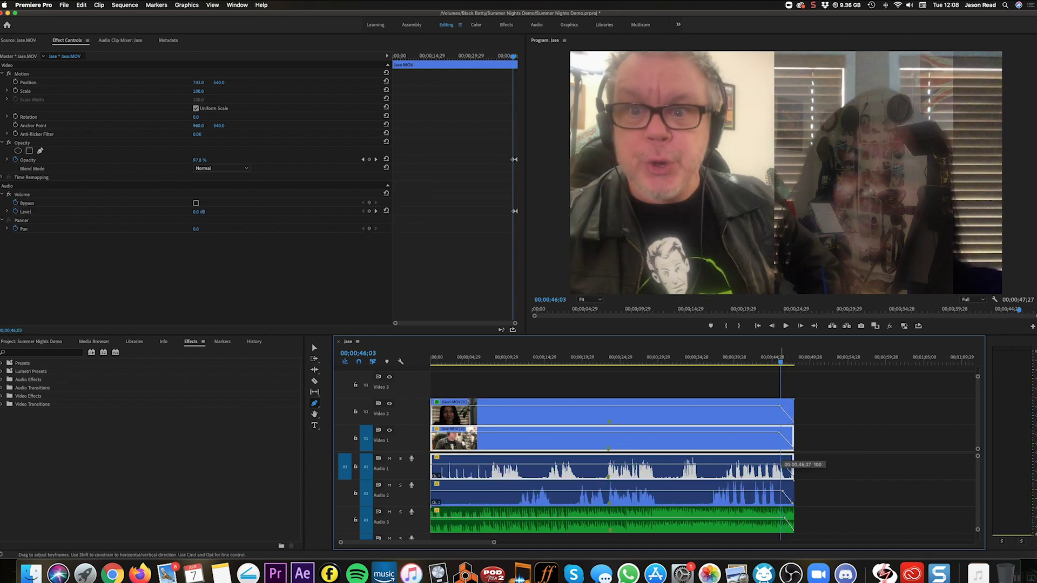
pyautogui.press('space')
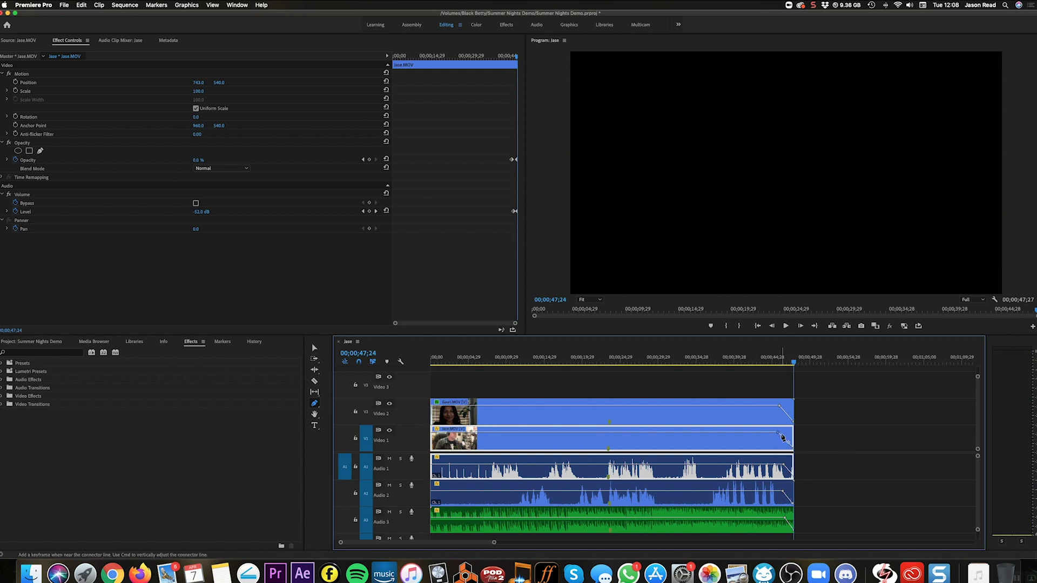
# - Delete the opacity fade-out keyframes from the ends of the video clips on Video 2 and Video 1
pyautogui.click(781, 410)
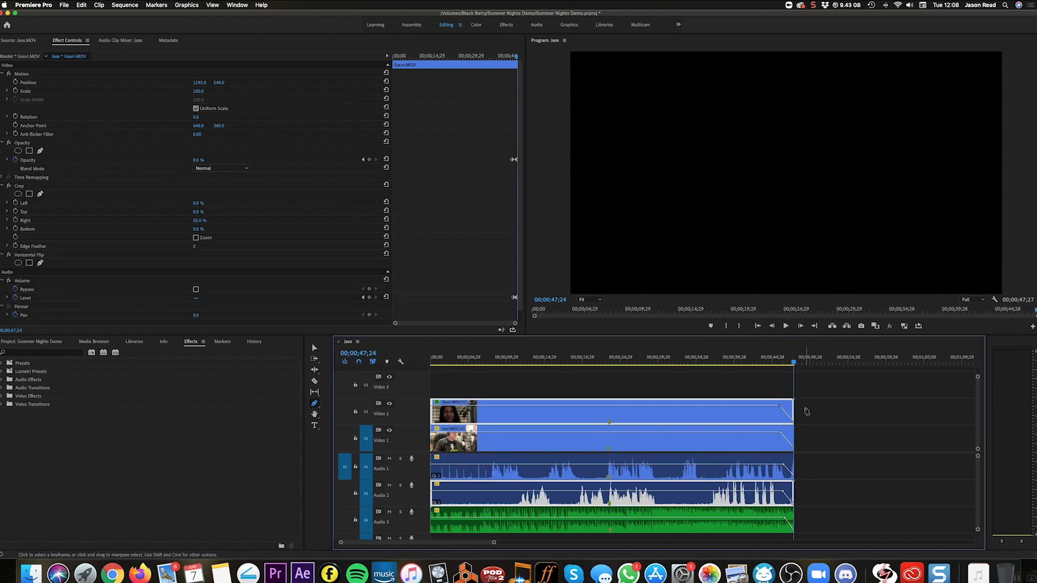
pyautogui.press('Delete')
pyautogui.press('Delete')
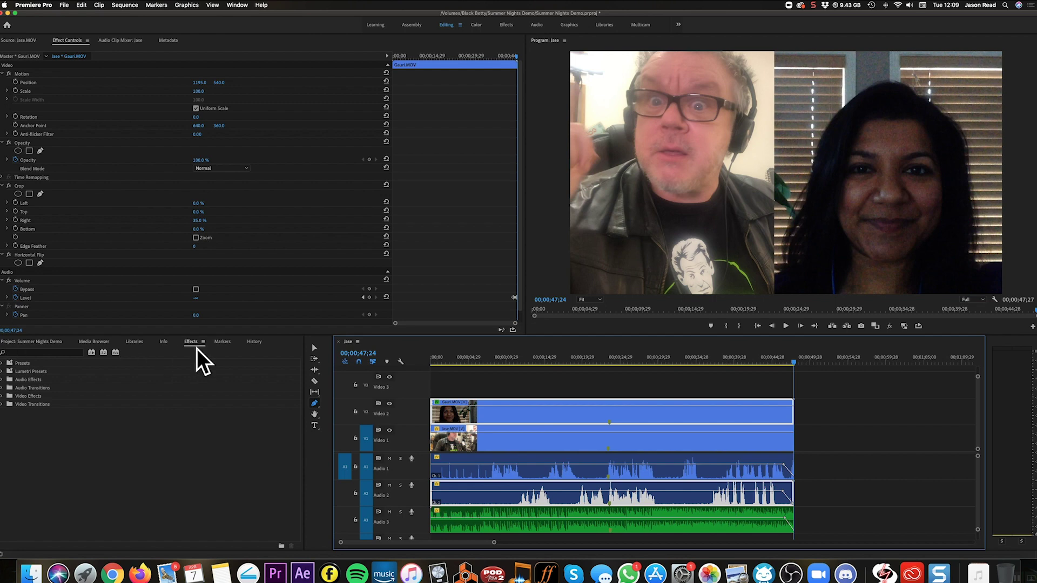
# - Apply Dip to Black transitions to the ends of the clips on Video 2 and Video 1 and preview the ending
pyautogui.click(3, 404)
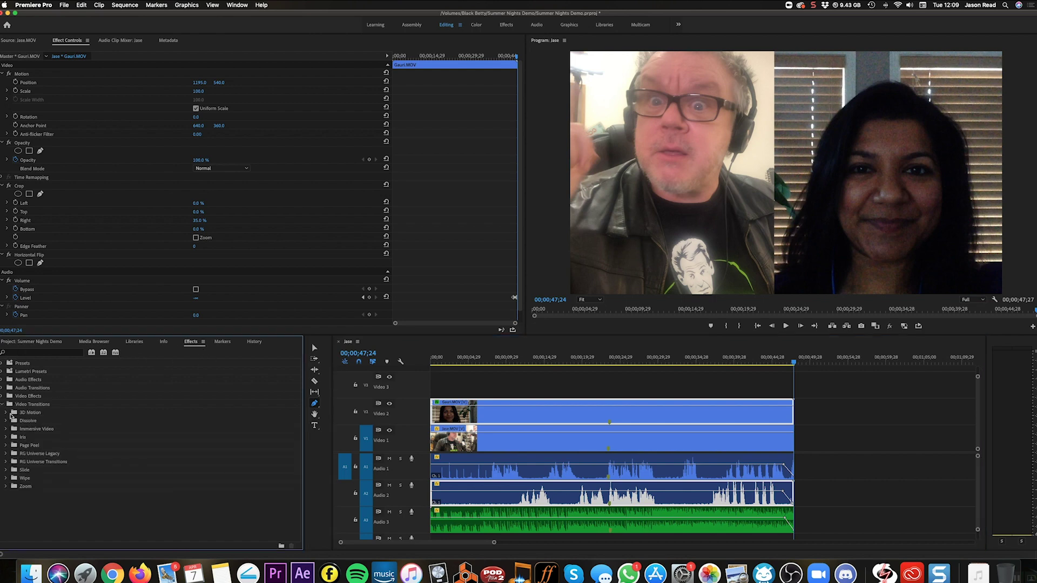
pyautogui.click(7, 421)
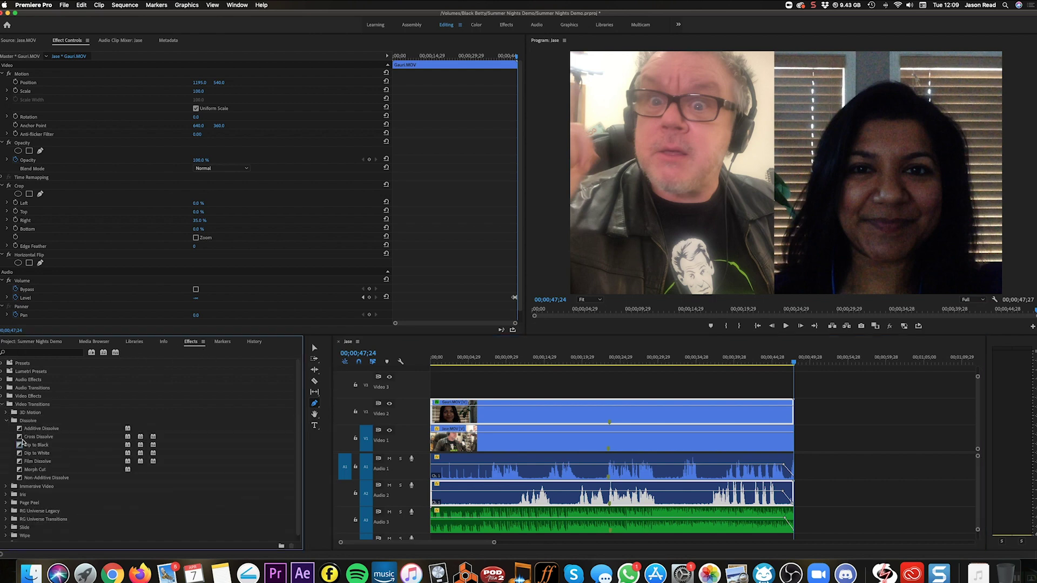
pyautogui.moveTo(22, 443); pyautogui.dragTo(794, 420)
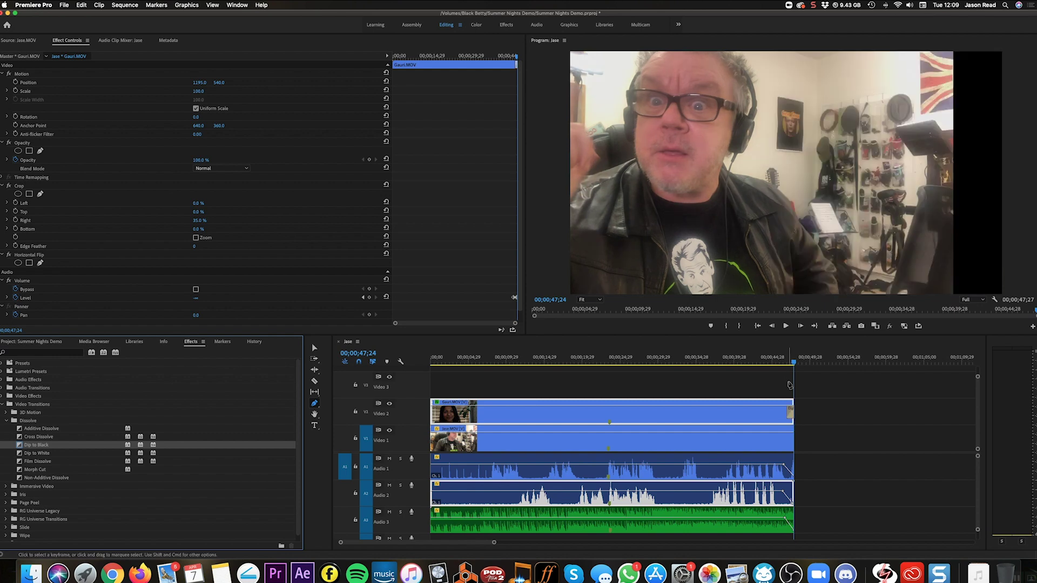
pyautogui.moveTo(20, 446); pyautogui.dragTo(789, 432)
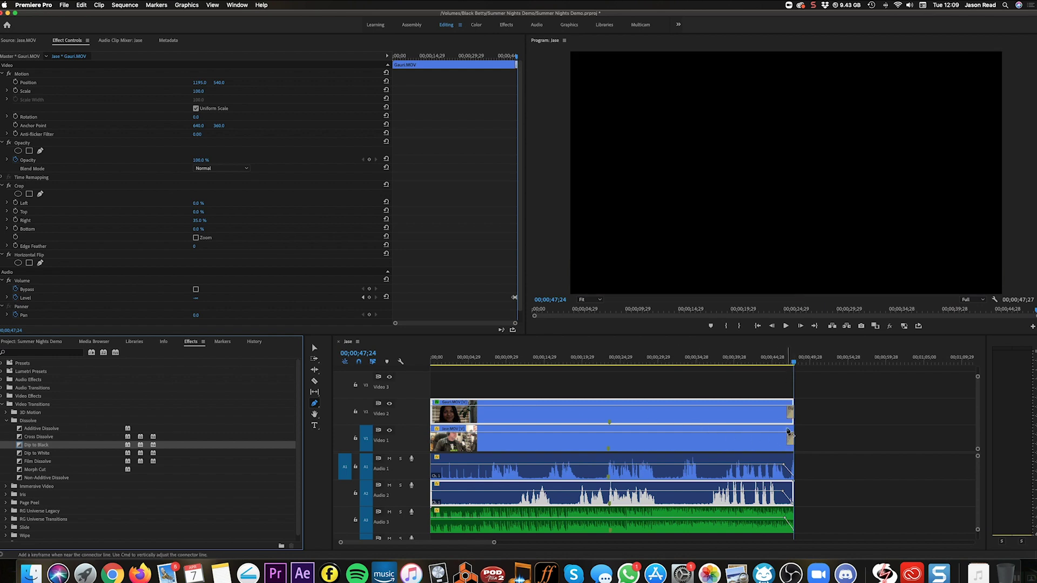
pyautogui.click(786, 360)
pyautogui.press('space')
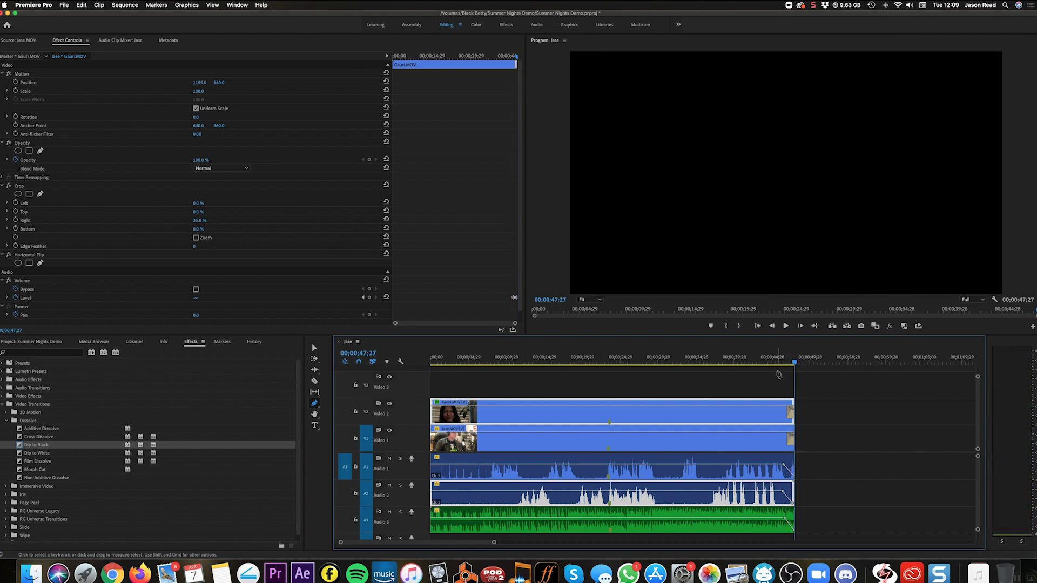
pyautogui.click(790, 363)
pyautogui.click(790, 363)
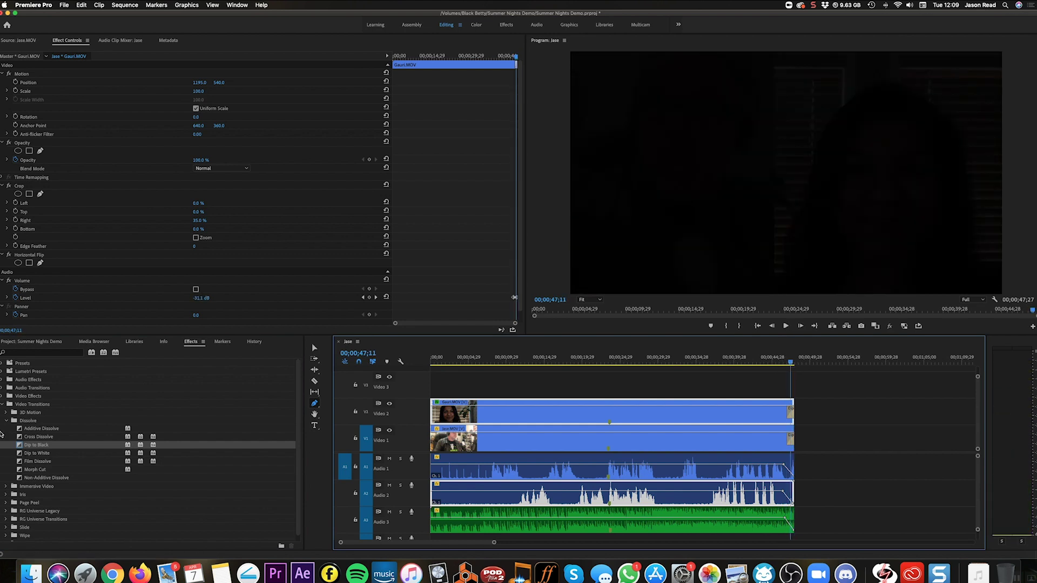
pyautogui.click(16, 406)
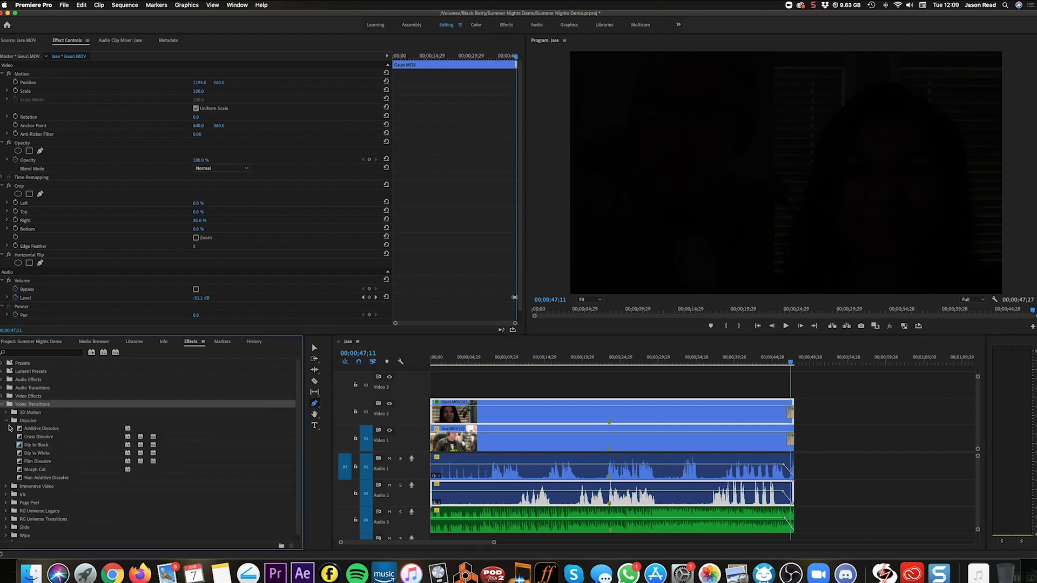
pyautogui.click(7, 421)
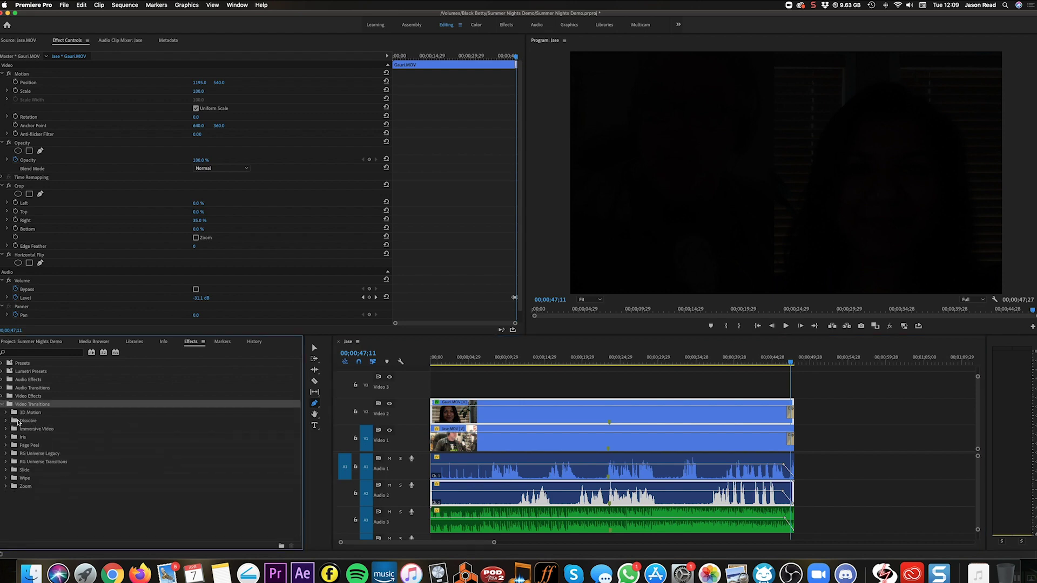
pyautogui.click(6, 421)
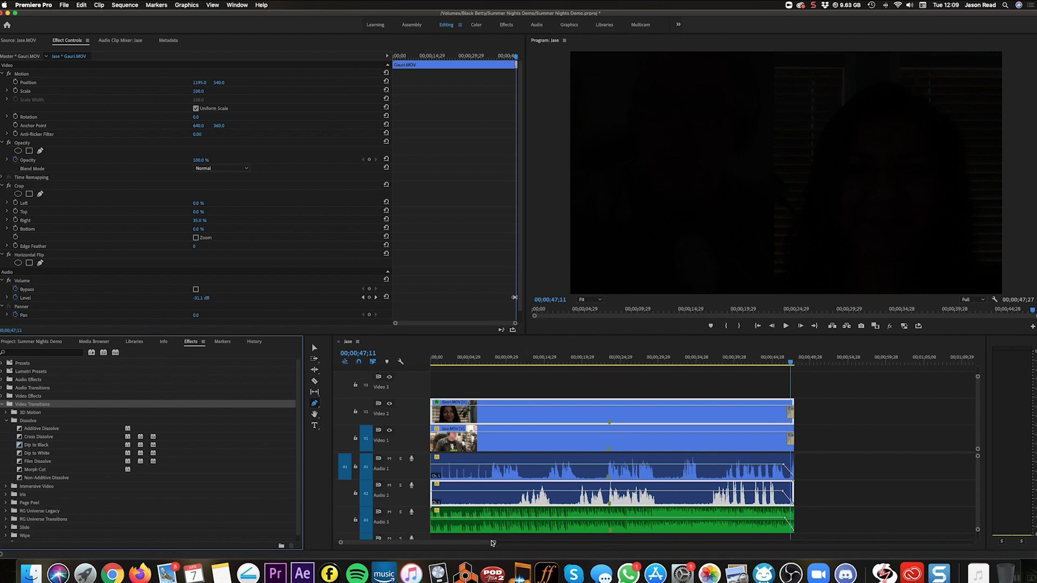
# - Lengthen the Dip to Black transitions on Video 2 and Video 1 to about two seconds and play back the ending
pyautogui.moveTo(494, 544); pyautogui.dragTo(452, 541)
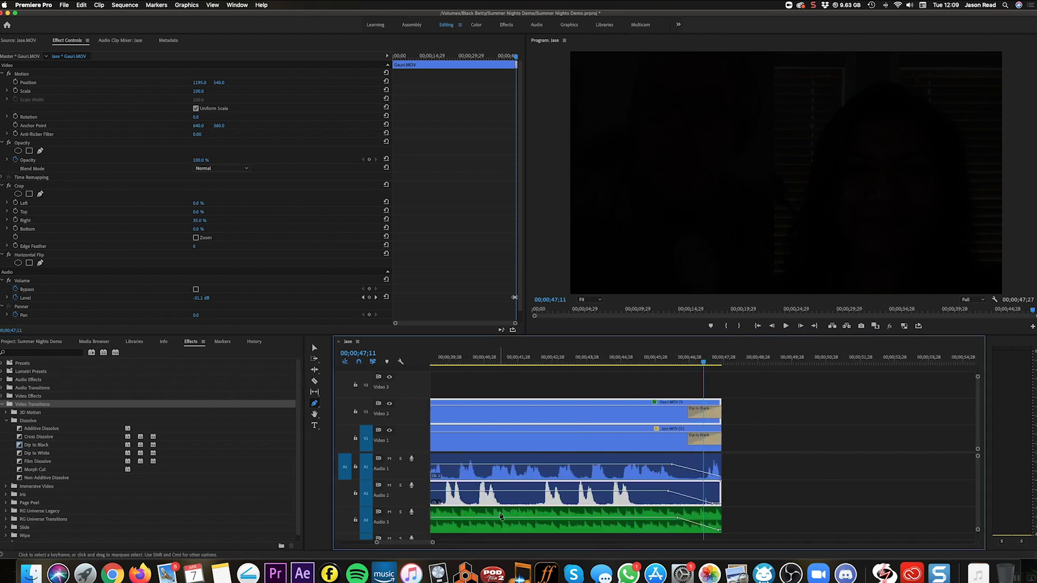
pyautogui.press('v')
pyautogui.moveTo(688, 414); pyautogui.dragTo(660, 441)
pyautogui.click(692, 440)
pyautogui.click(659, 363)
pyautogui.press('space')
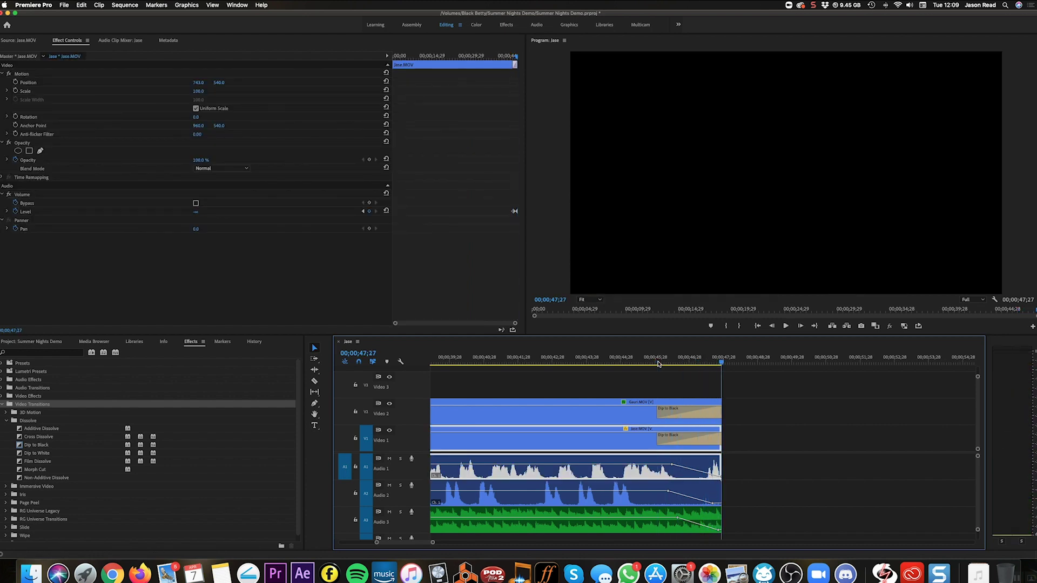
# - Play the duet from the beginning of the sequence to review it, with no clip left selected
pyautogui.press('\\')
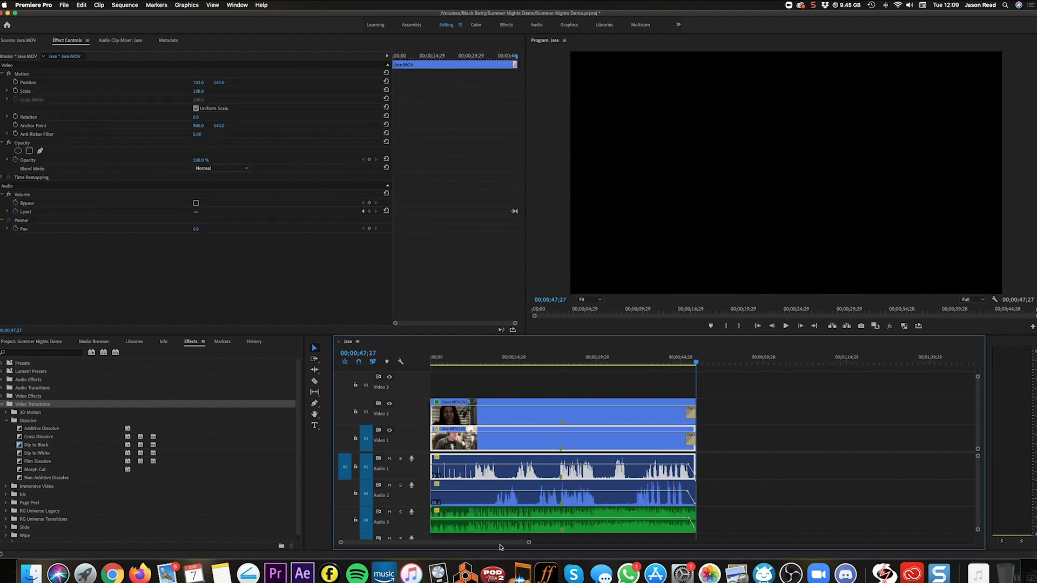
pyautogui.press('Home')
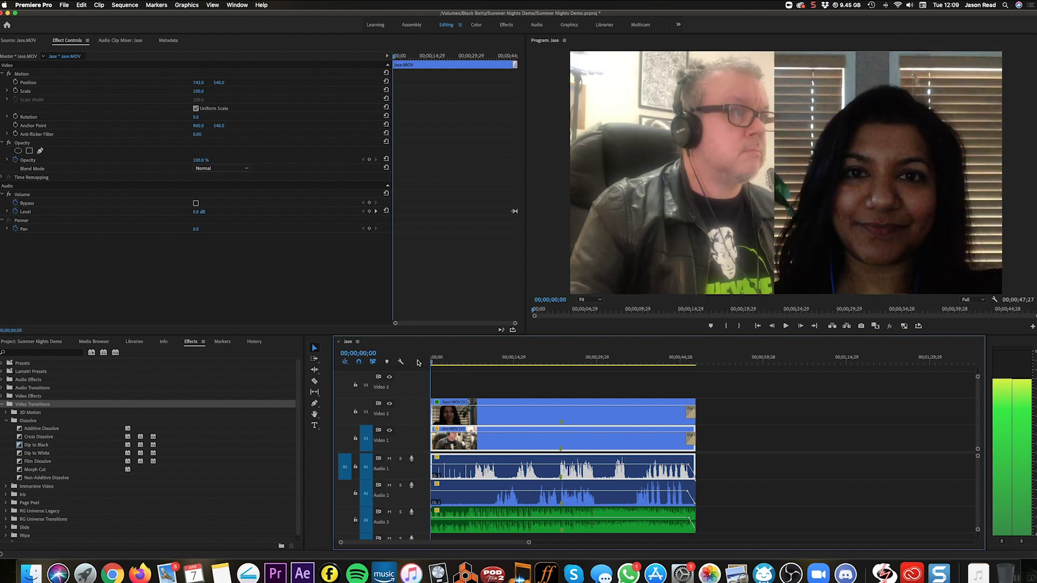
pyautogui.click(478, 385)
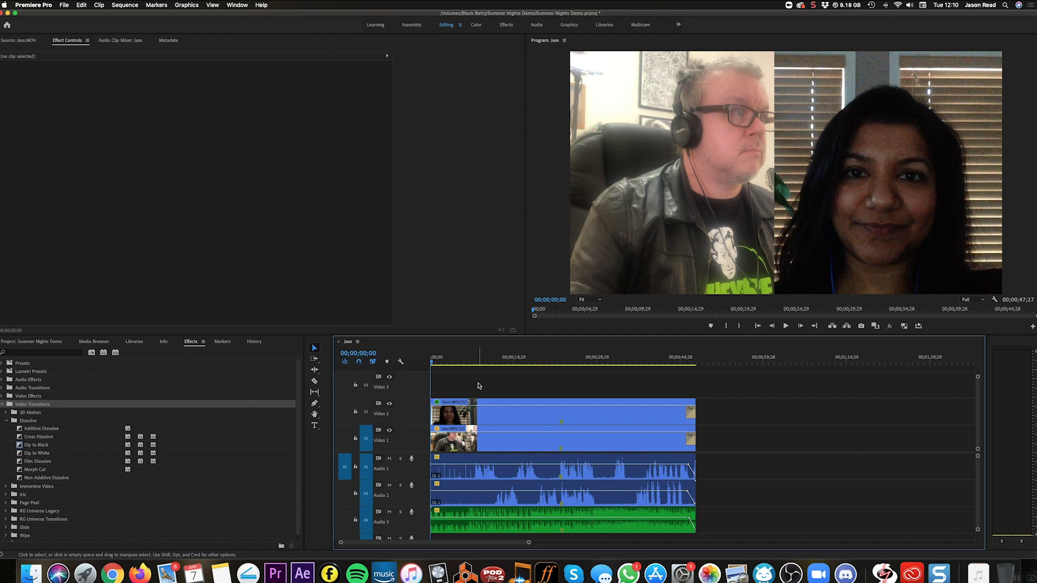
pyautogui.moveTo(508, 358); pyautogui.dragTo(432, 361)
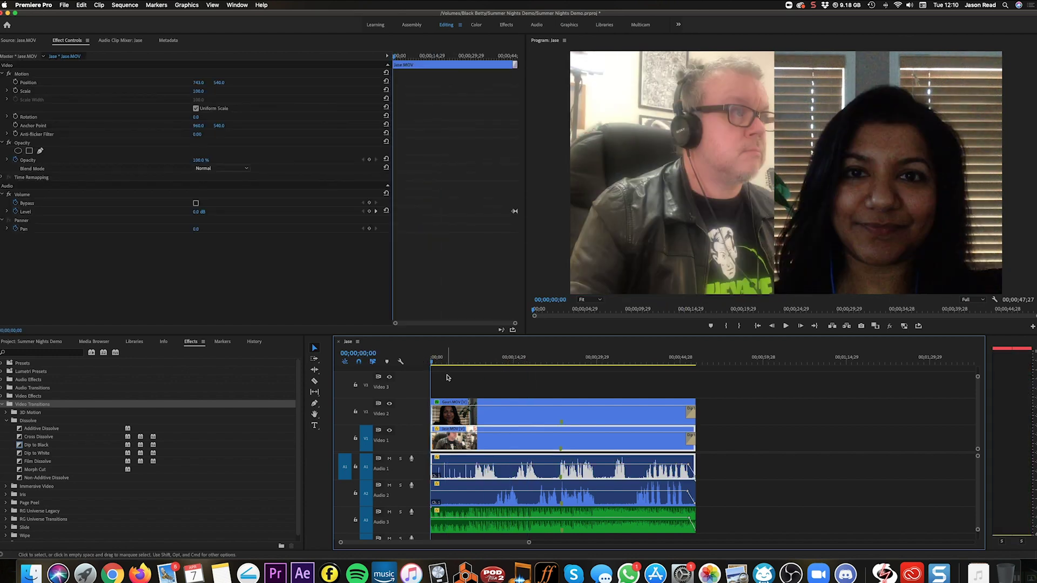
pyautogui.click(447, 378)
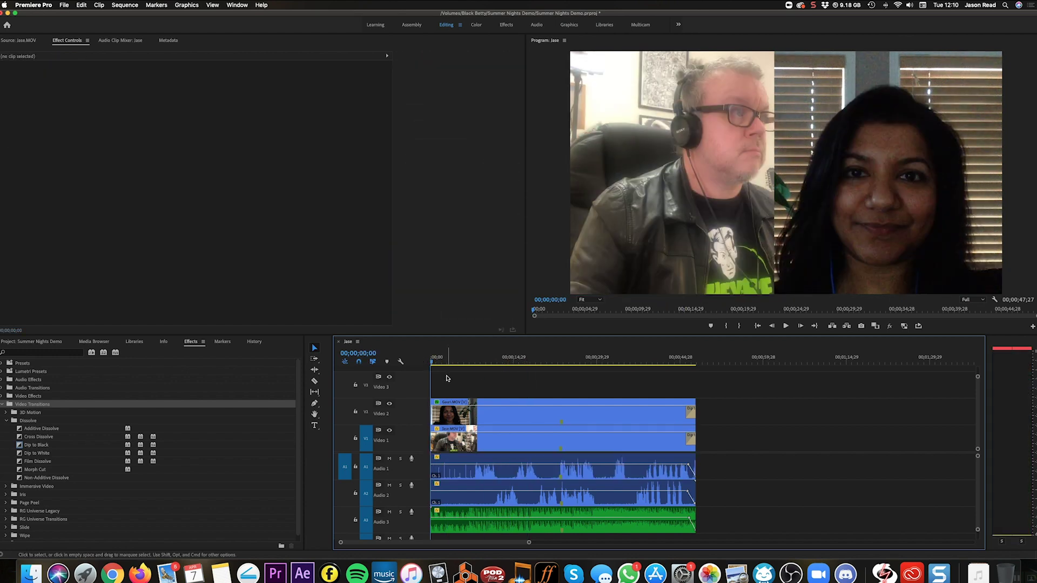
# - Open the media export settings for the sequence and choose the YouTube 1080p Full HD preset
pyautogui.click(63, 5)
pyautogui.moveTo(107, 208)
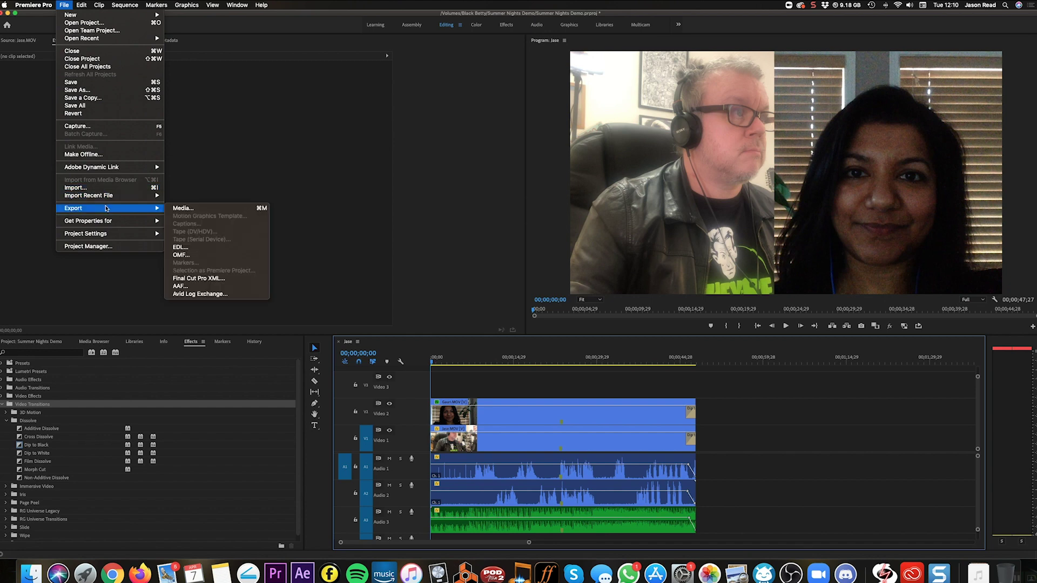
pyautogui.click(188, 210)
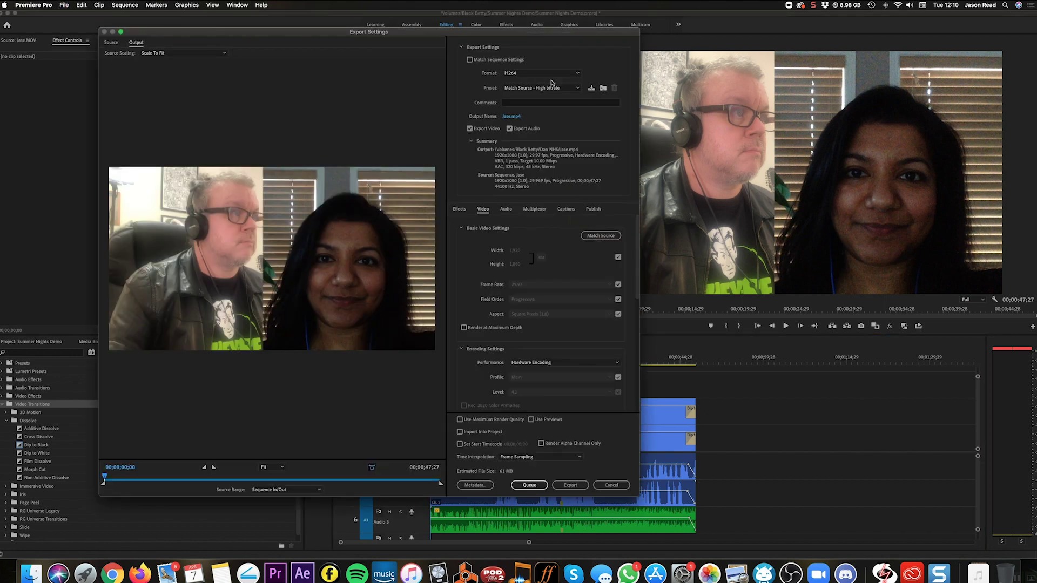
pyautogui.click(534, 88)
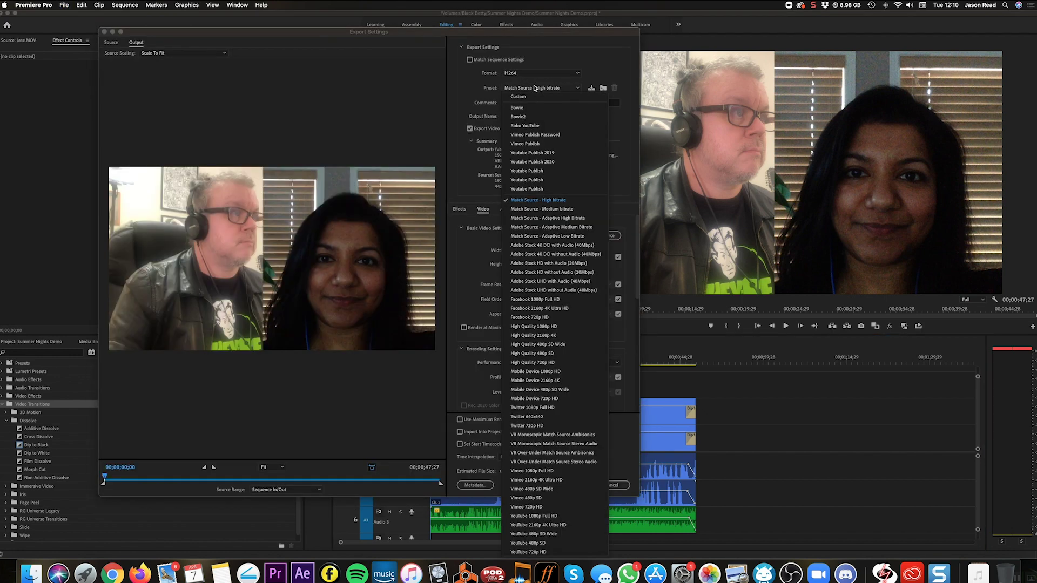
pyautogui.click(559, 517)
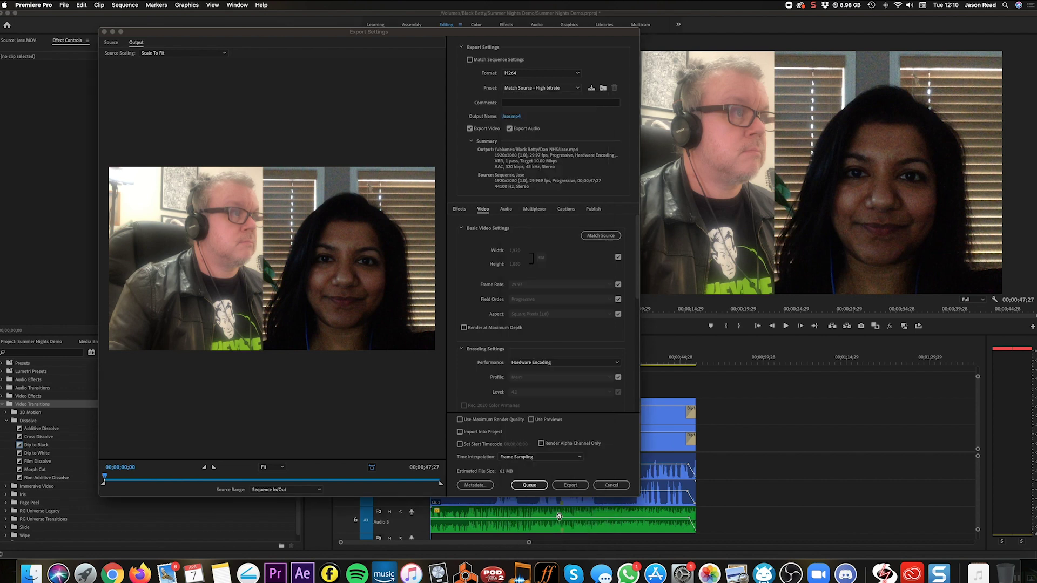
# - Name the output file Summer Nights in the Summer Nights Demo folder and start the export
pyautogui.click(509, 116)
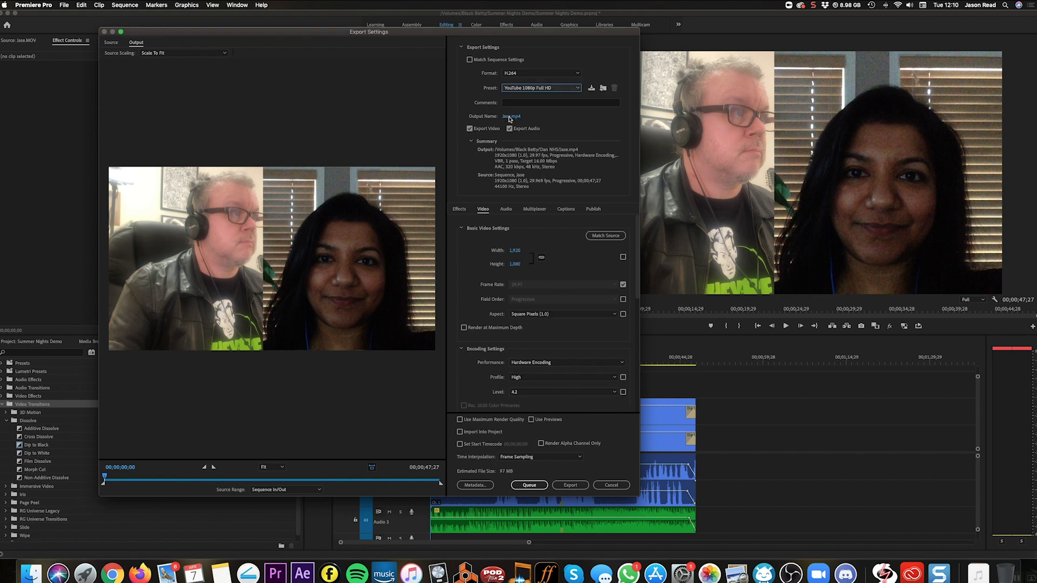
pyautogui.click(509, 117)
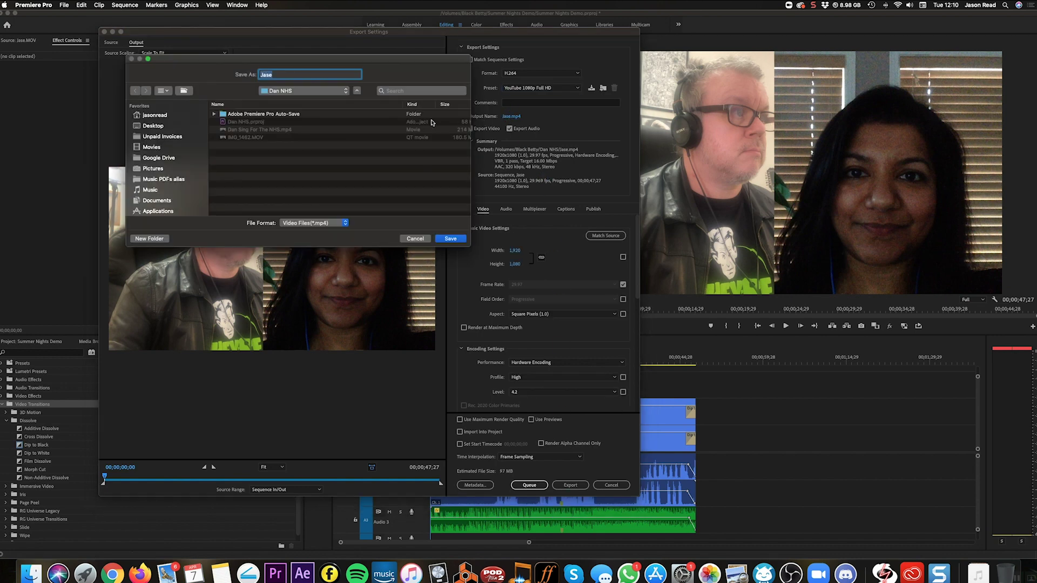
pyautogui.write('Summer Nights')
pyautogui.click(326, 92)
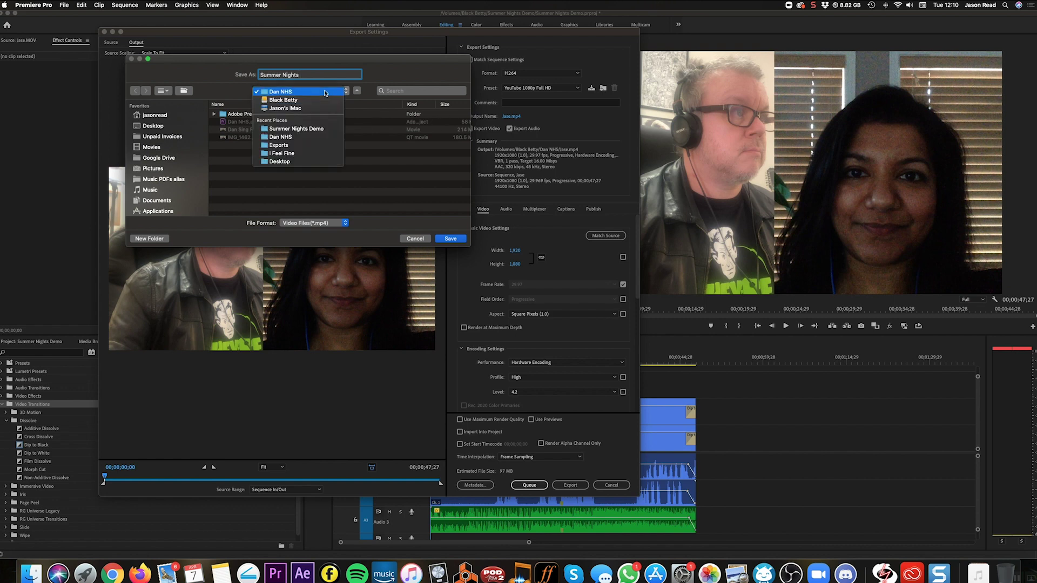
pyautogui.click(322, 129)
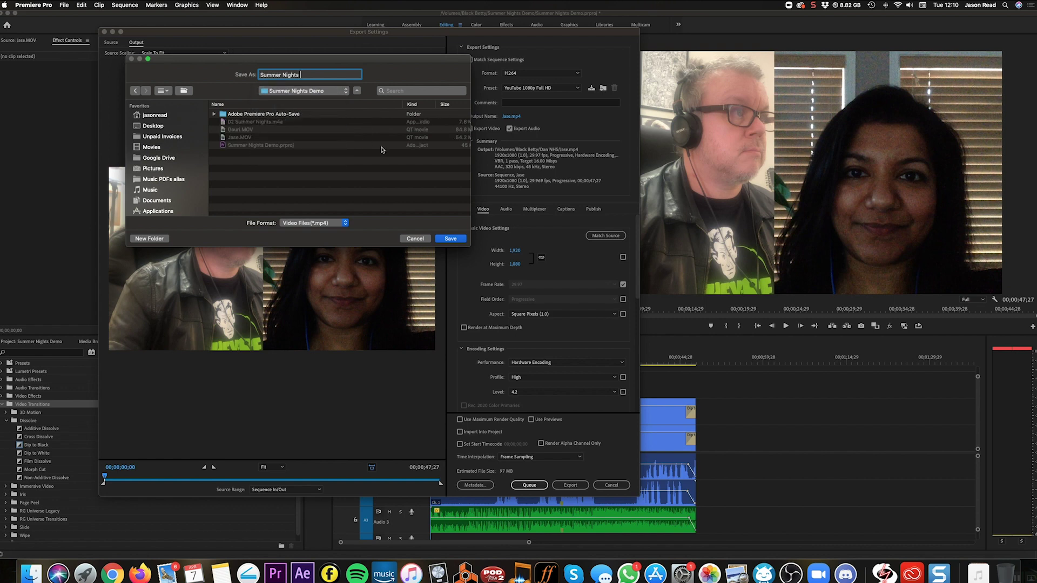
pyautogui.click(450, 239)
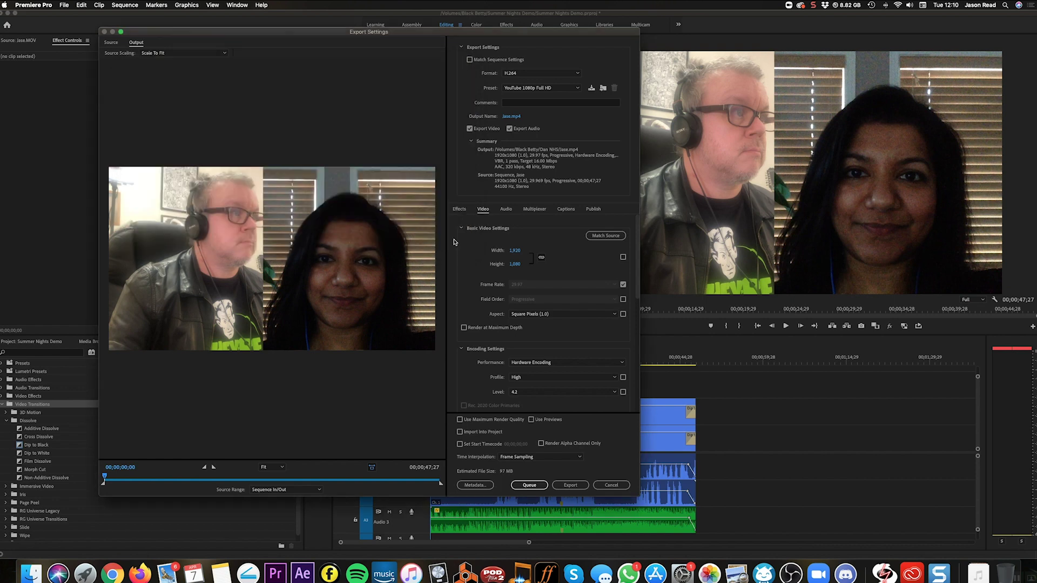
pyautogui.click(583, 485)
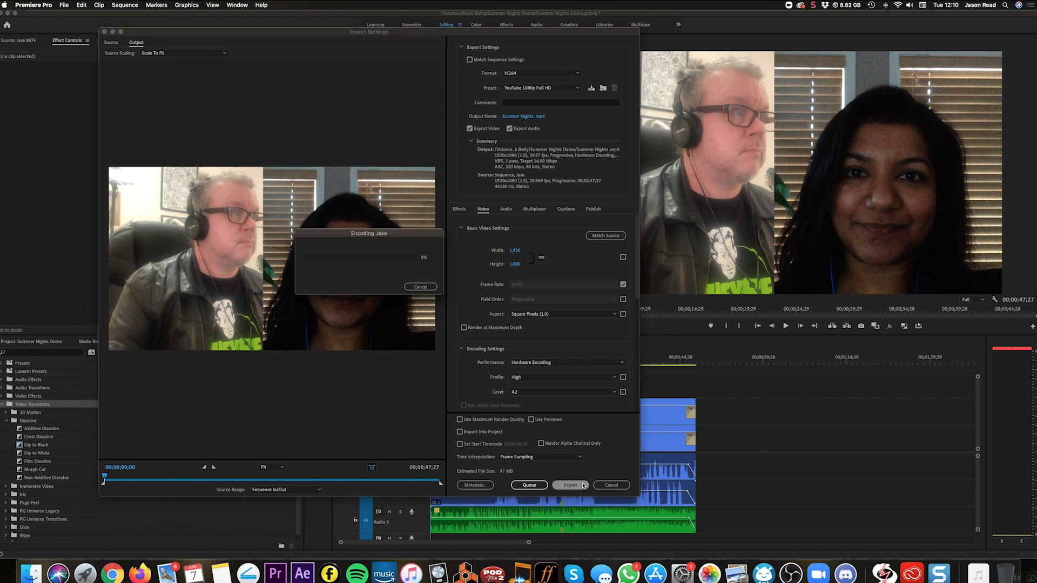